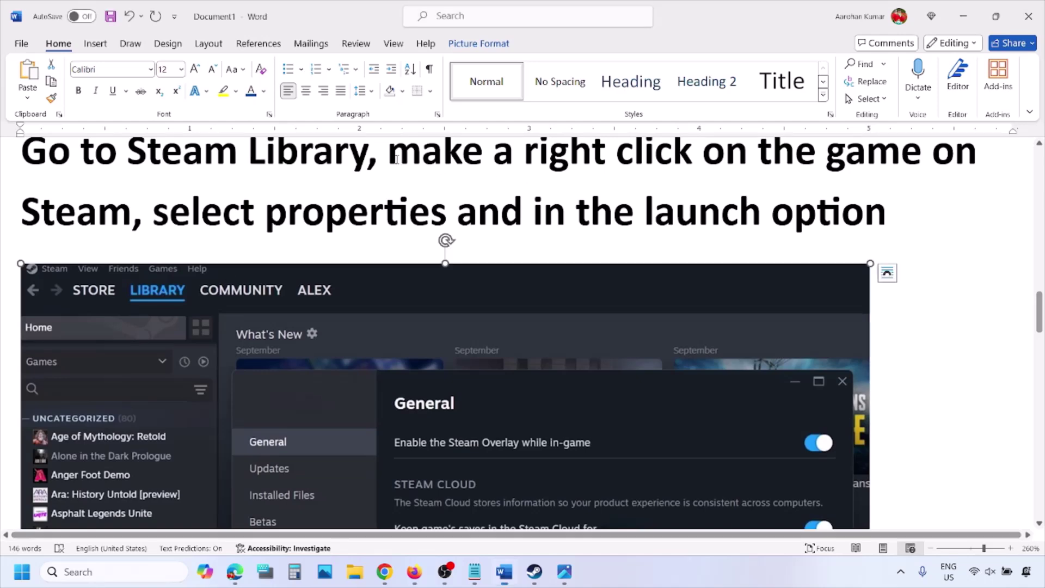
# Read the Steam launch-option instructions in the document, highlighting the properties wording, and examine the screenshot with -dx11 as launch option
pyautogui.moveTo(388, 158); pyautogui.dragTo(932, 157)
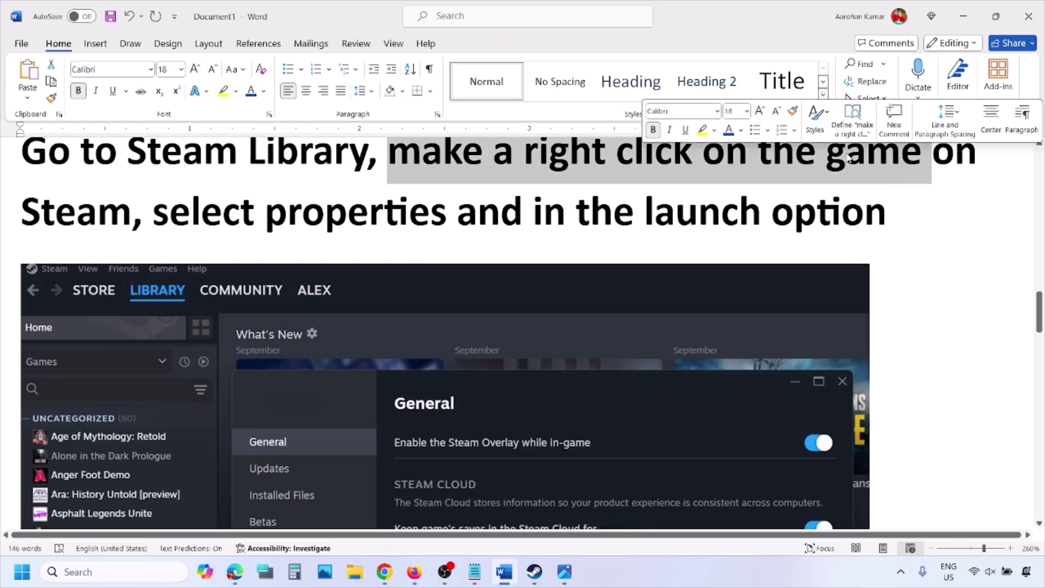
pyautogui.moveTo(257, 212); pyautogui.dragTo(454, 212)
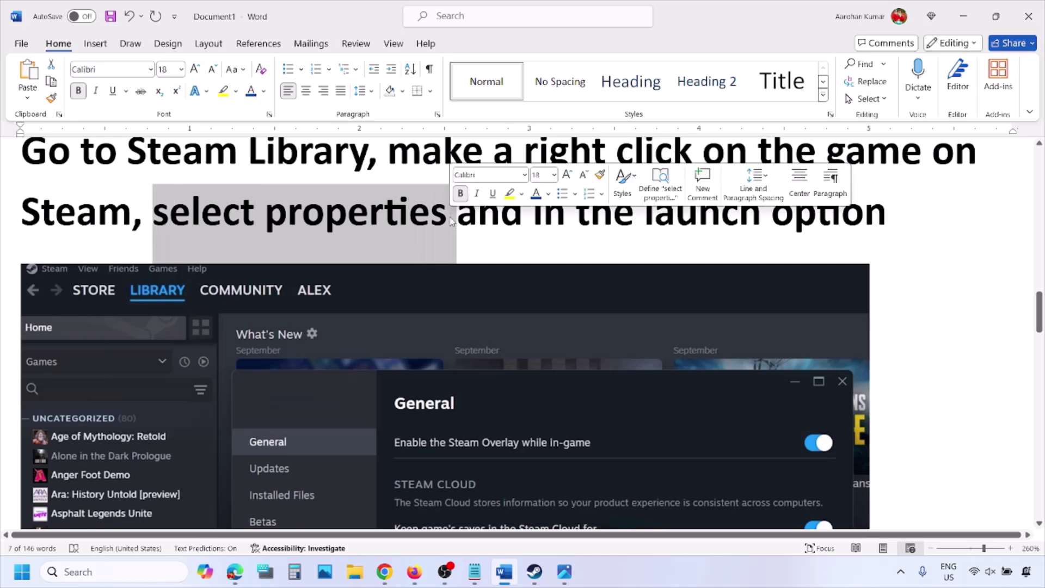
pyautogui.scroll(-6, 451, 221)
pyautogui.scroll(2, 450, 218)
pyautogui.rightClick(451, 218)
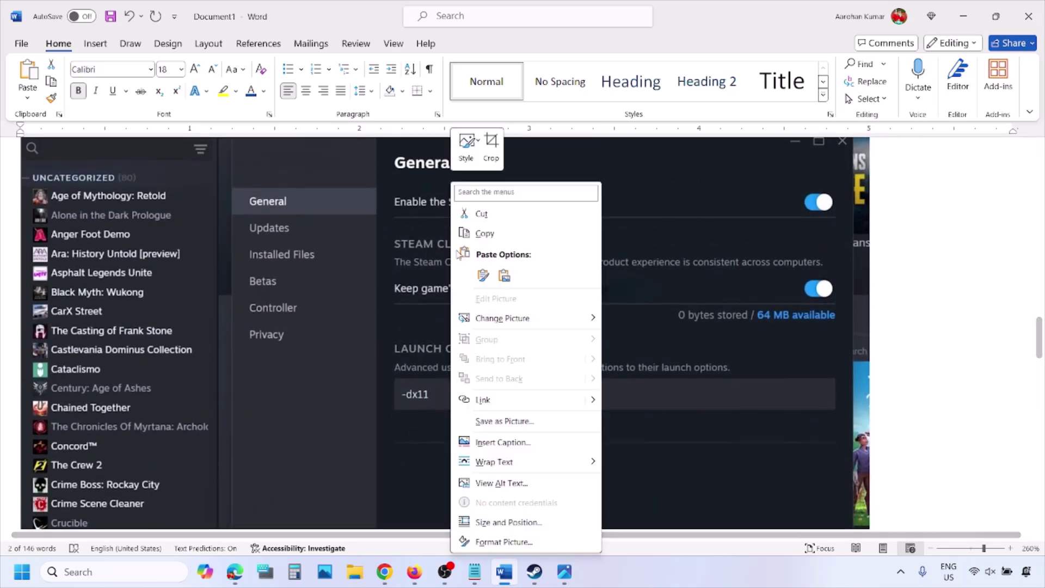
pyautogui.click(410, 397)
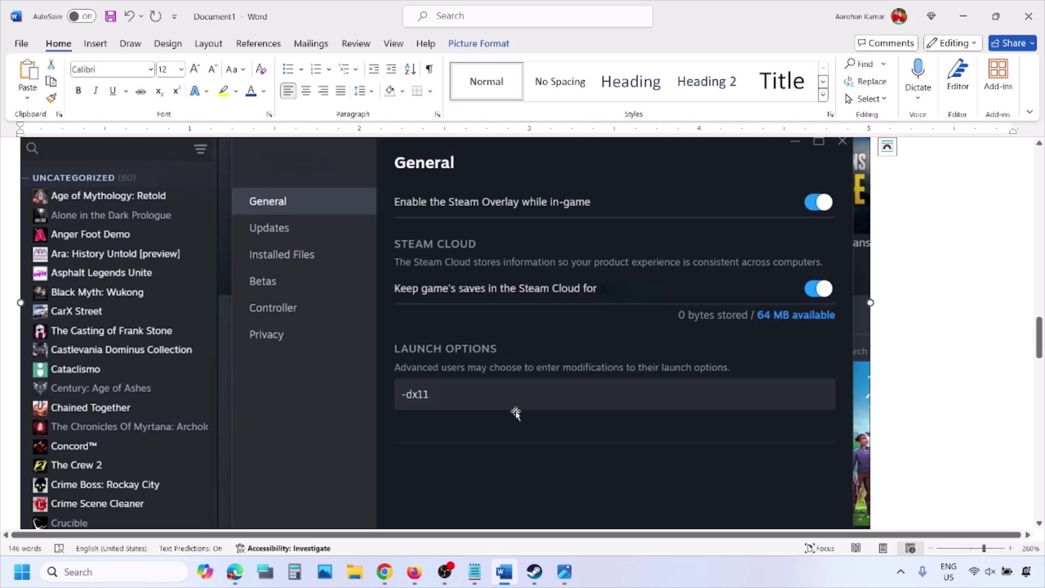
# Examine the document's screenshots for the -d3d11 and -dx12 launch options
pyautogui.scroll(-10, 516, 412)
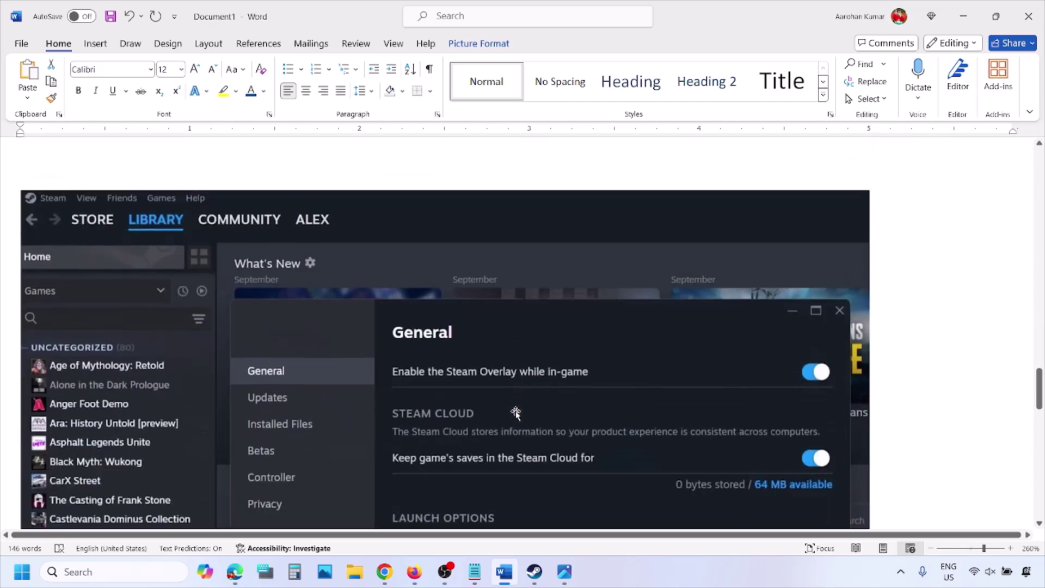
pyautogui.scroll(-4, 516, 412)
pyautogui.scroll(1, 455, 308)
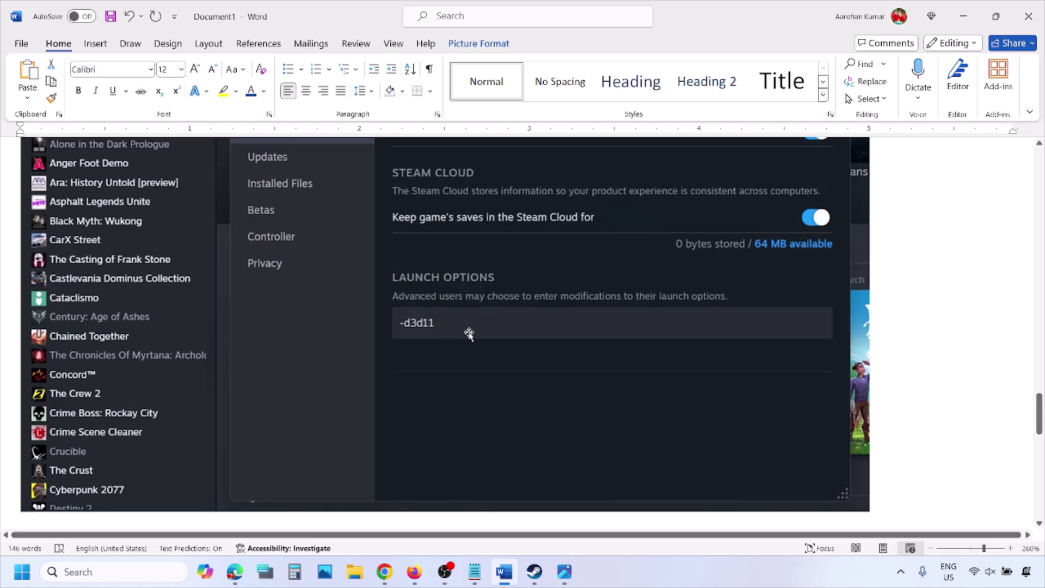
pyautogui.scroll(-8, 469, 333)
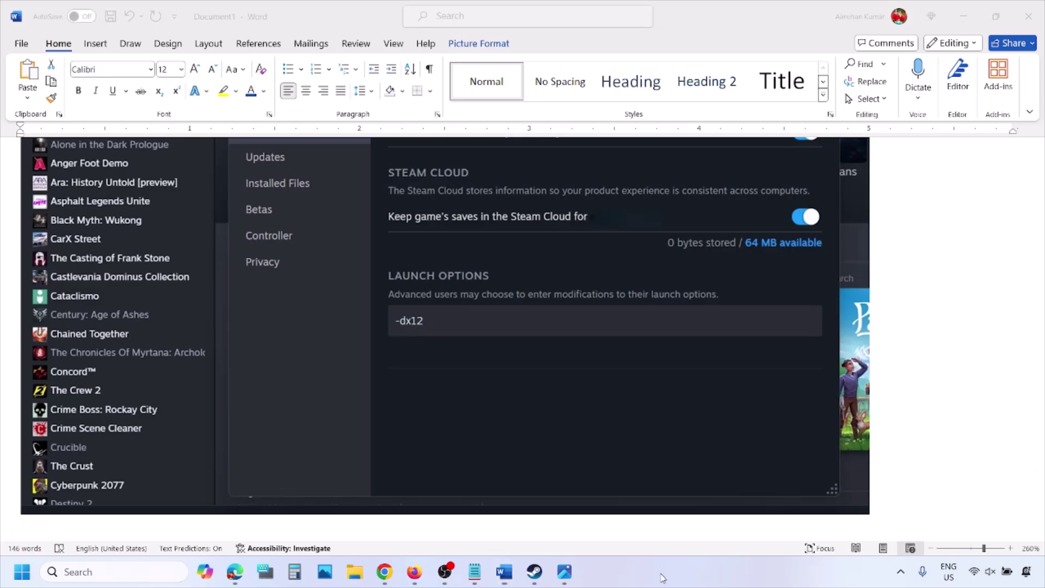
pyautogui.click(504, 571)
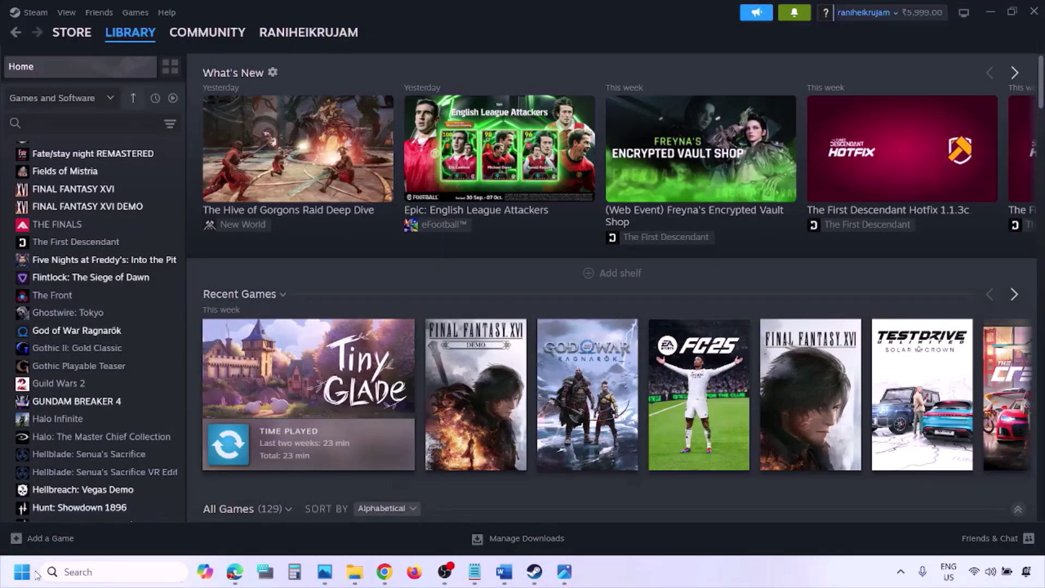
# Show the Windows power options with Restart, and return to Step 2 of the Word document about running the game as administrator
pyautogui.press('super')
pyautogui.click(396, 525)
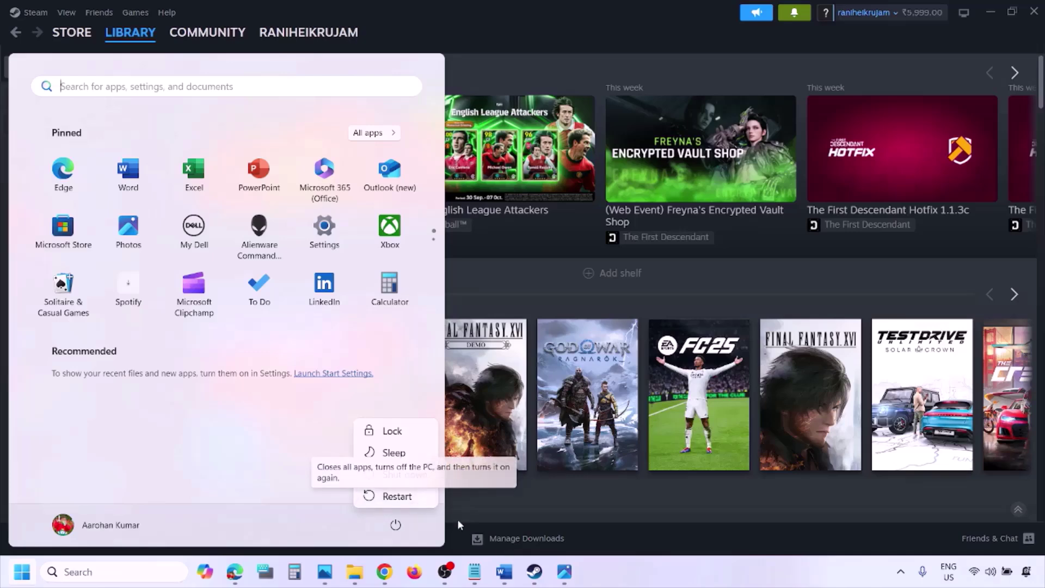
pyautogui.click(510, 581)
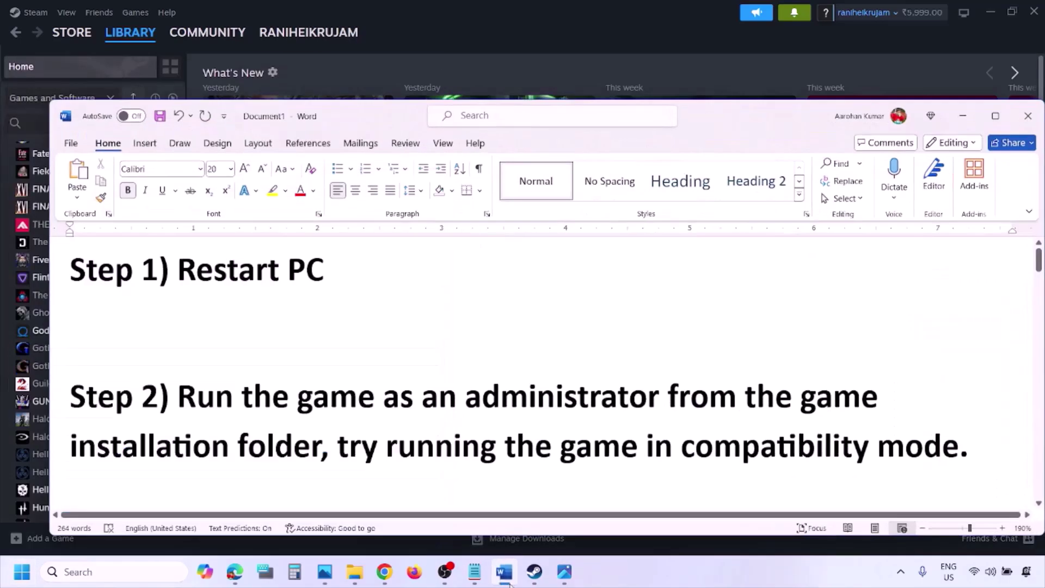
pyautogui.moveTo(181, 395); pyautogui.dragTo(296, 430)
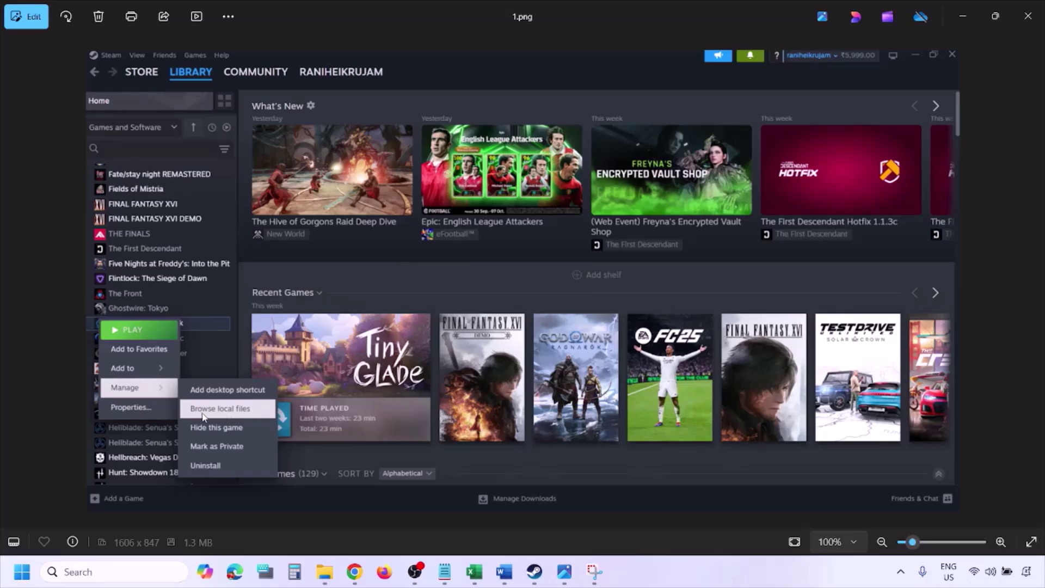
# Examine 1.png and 2.png in the image viewer, enlarging the Browse local files and Properties commands
pyautogui.scroll(2, 247, 407)
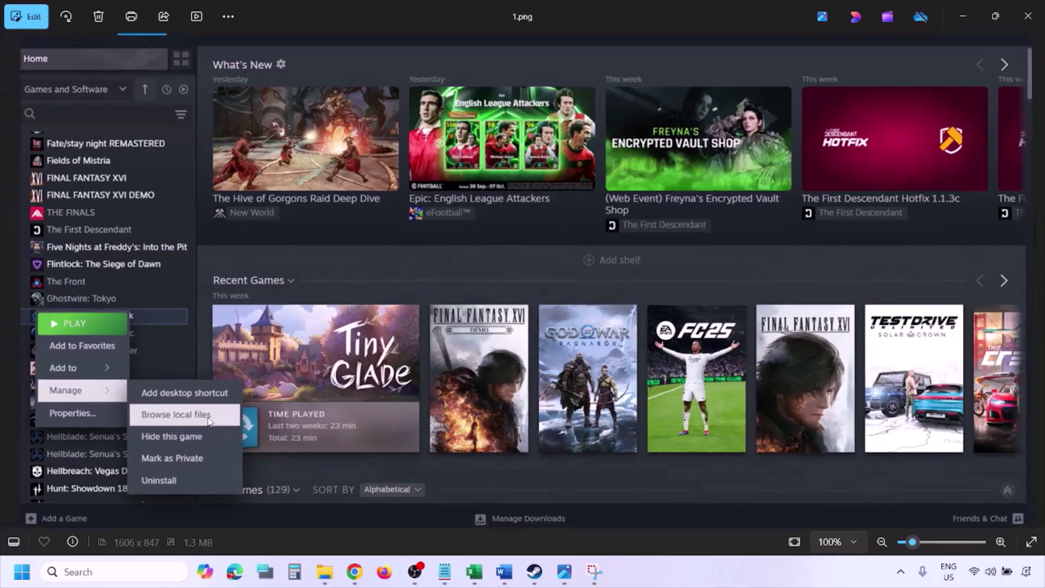
pyautogui.scroll(-2, 209, 422)
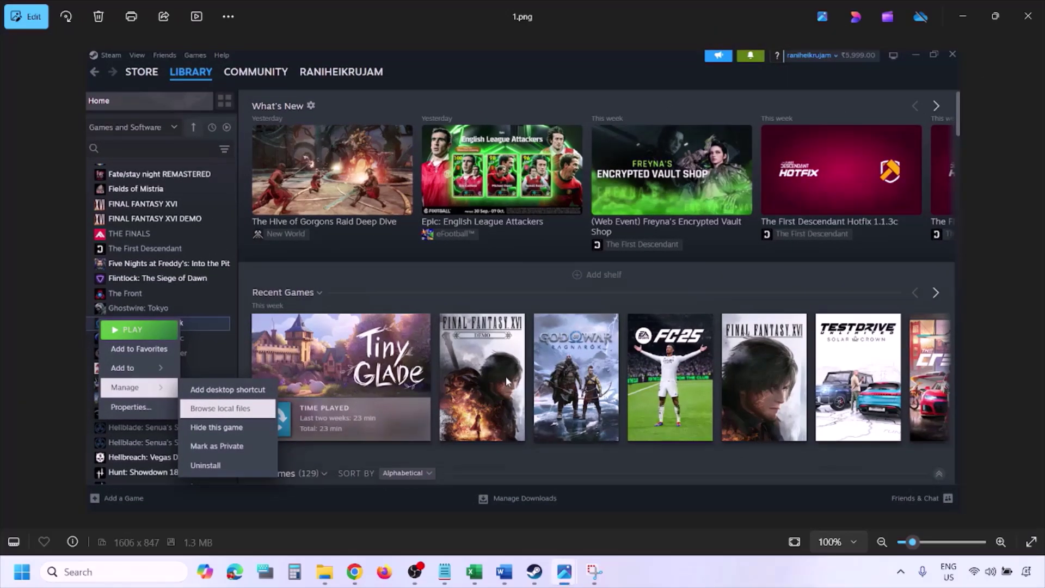
pyautogui.press('Right')
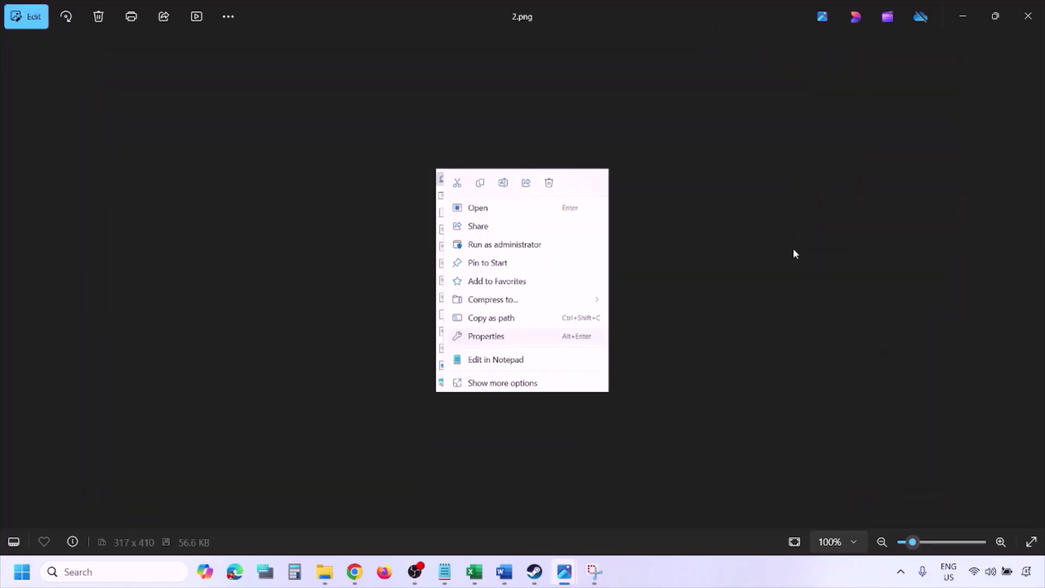
pyautogui.scroll(4, 514, 329)
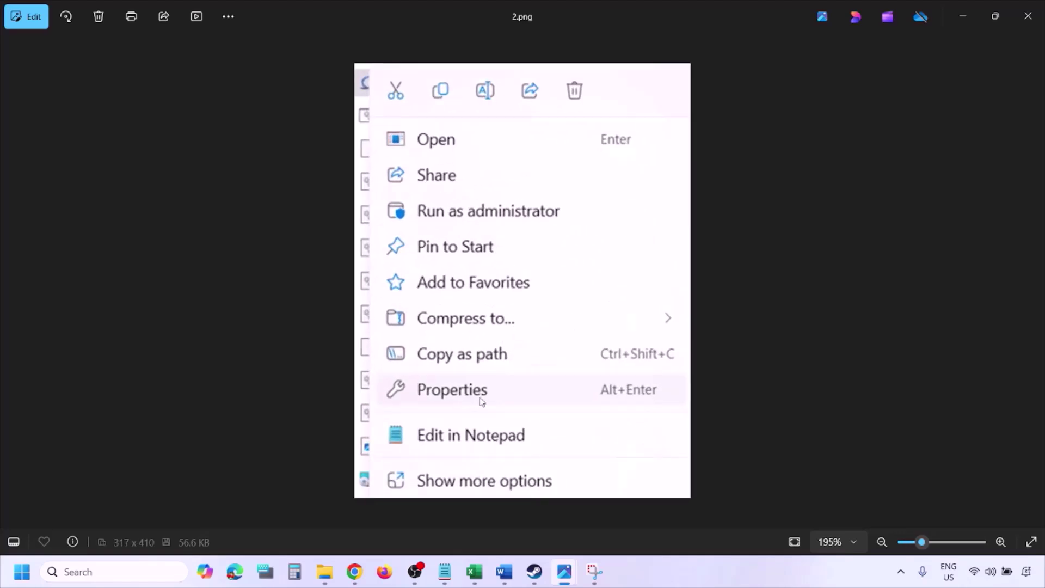
pyautogui.scroll(-4, 481, 402)
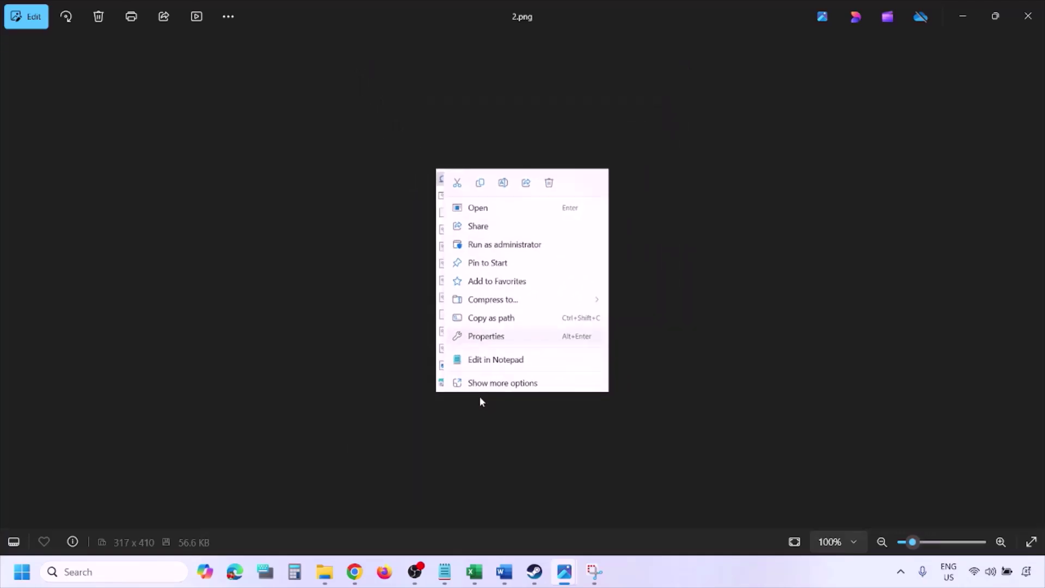
# Examine 3.png up close, focusing on the Compatibility settings with Run this program as an administrator enabled
pyautogui.press('Right')
pyautogui.scroll(3, 311, 307)
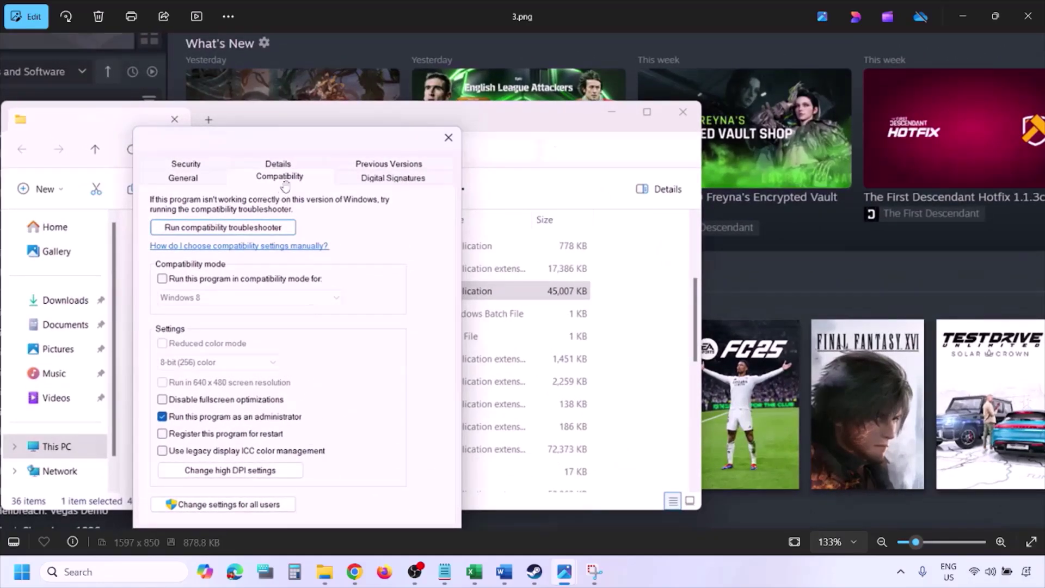
pyautogui.moveTo(231, 408); pyautogui.dragTo(231, 358)
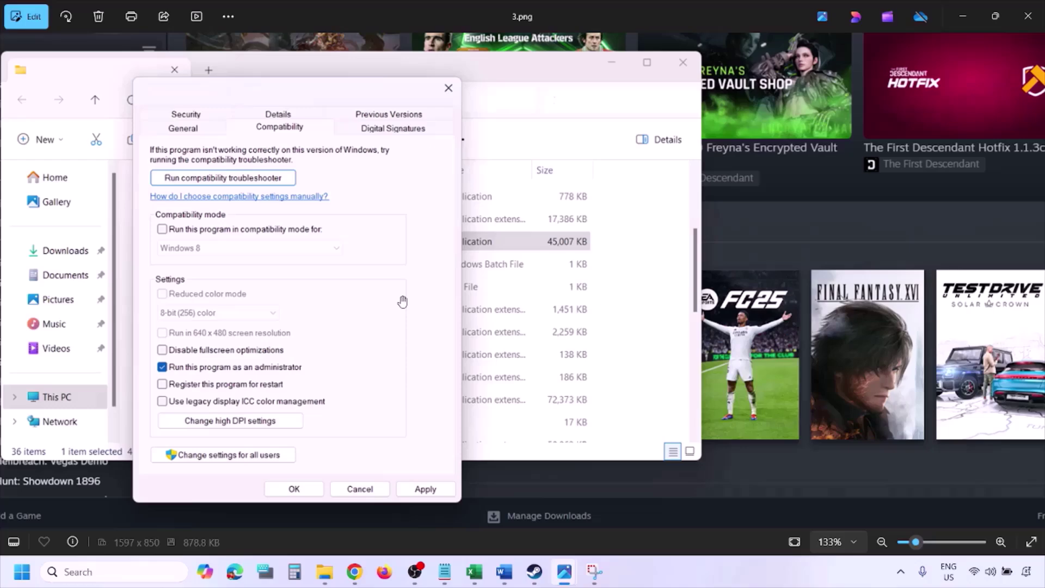
pyautogui.scroll(-2, 402, 302)
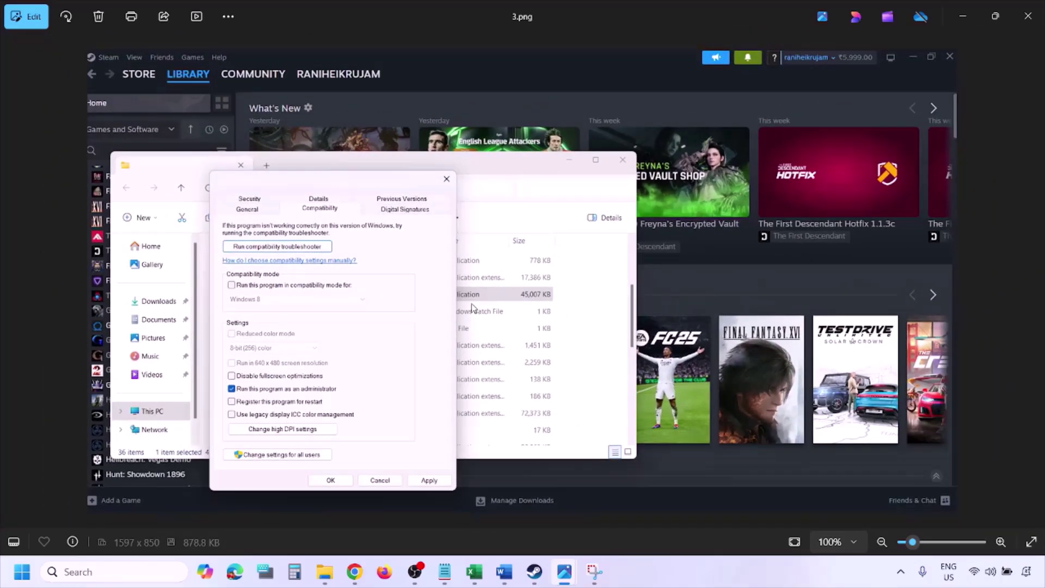
# Examine 4.png and 5.png up close, covering the compatibility mode checkbox and its list of Windows versions
pyautogui.press('Right')
pyautogui.scroll(2, 471, 308)
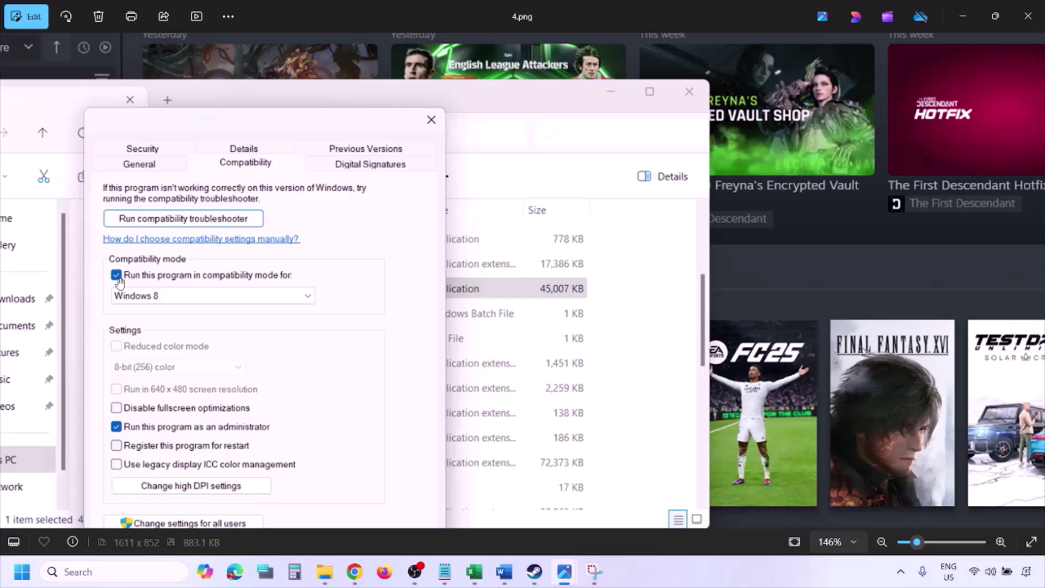
pyautogui.moveTo(140, 287); pyautogui.dragTo(146, 250)
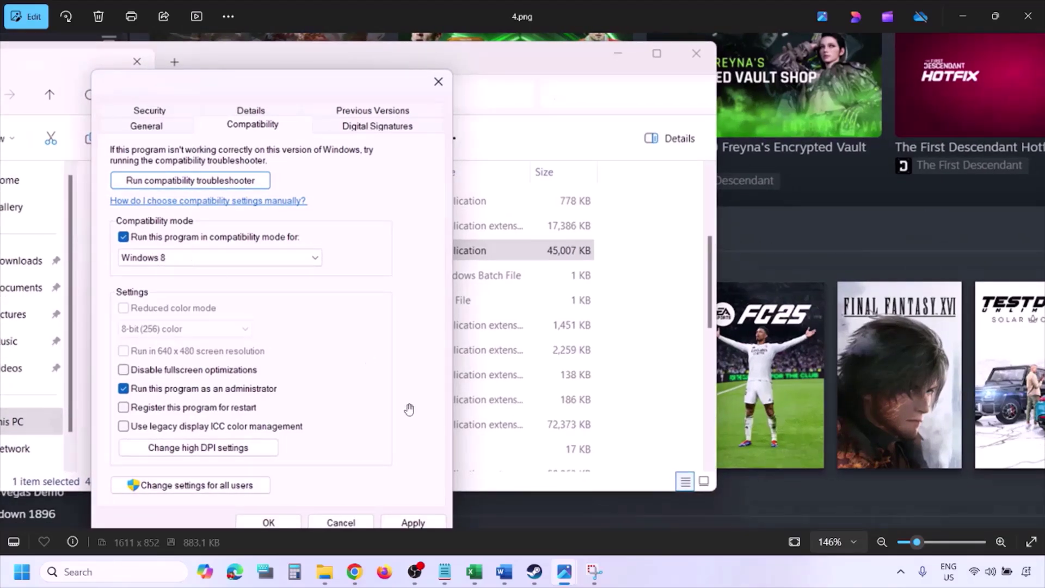
pyautogui.moveTo(402, 408); pyautogui.dragTo(409, 377)
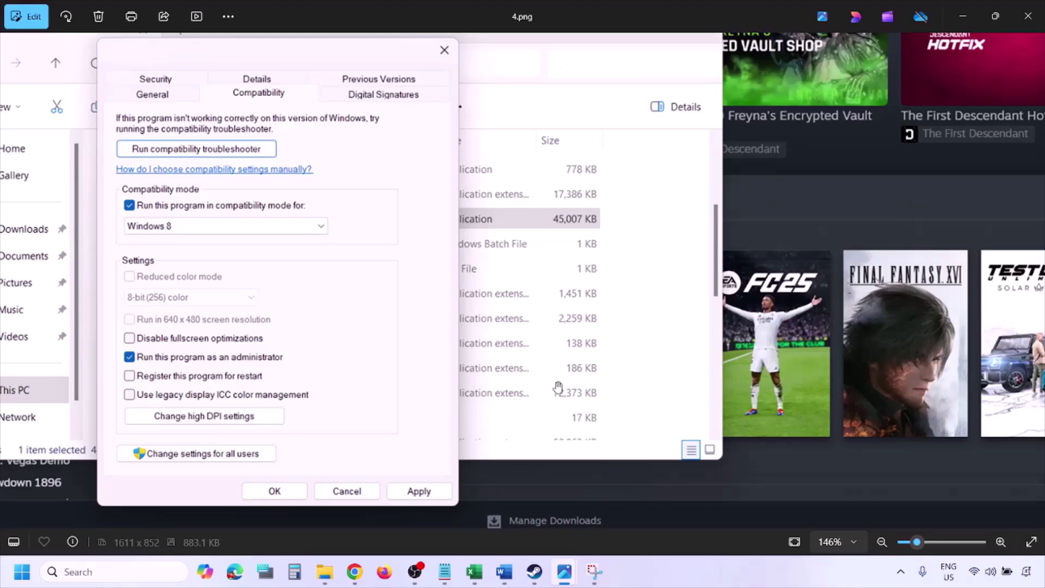
pyautogui.scroll(-3, 584, 377)
pyautogui.press('Right')
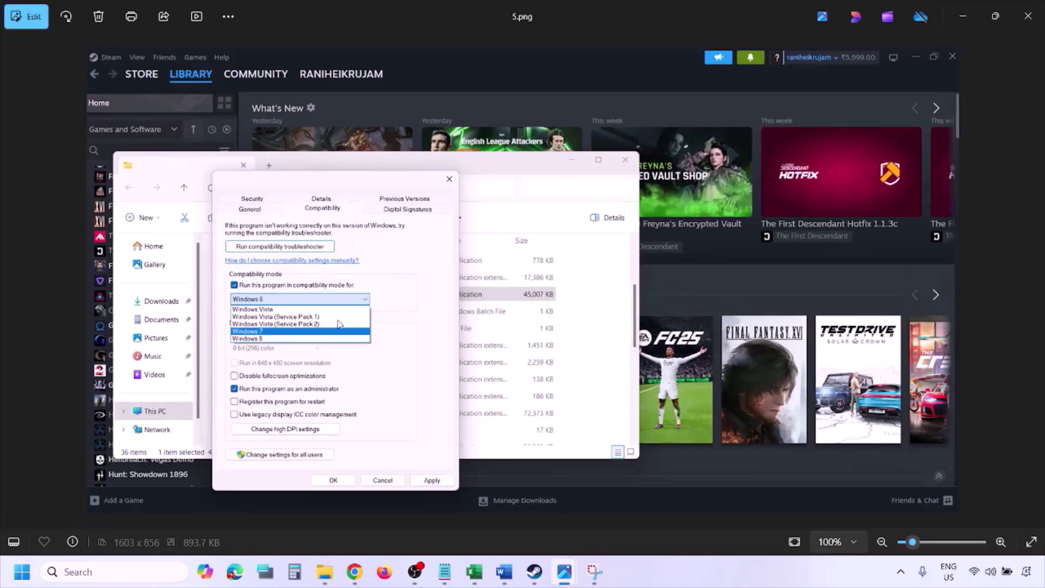
pyautogui.scroll(3, 339, 325)
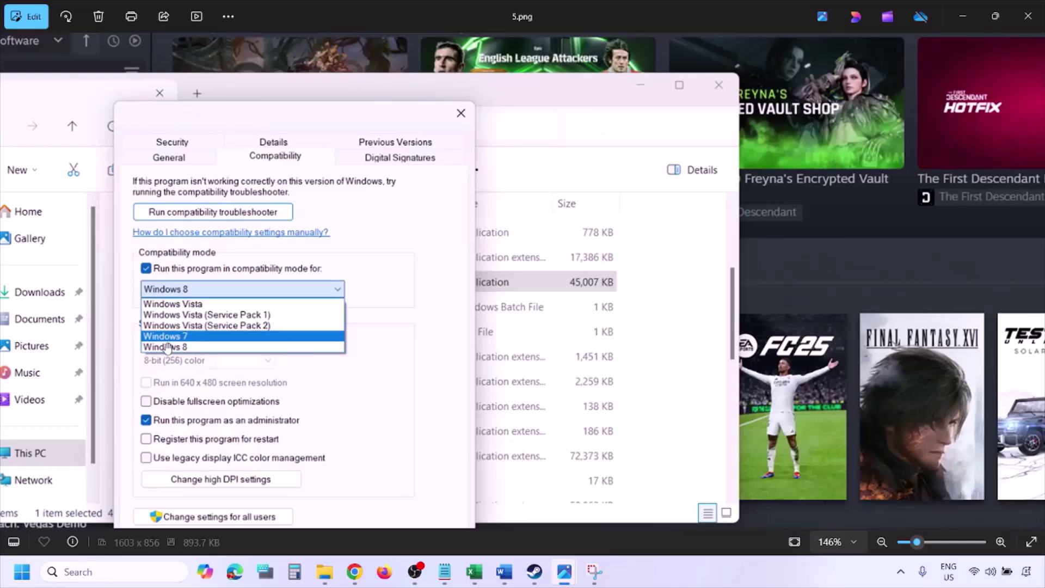
pyautogui.scroll(-3, 424, 321)
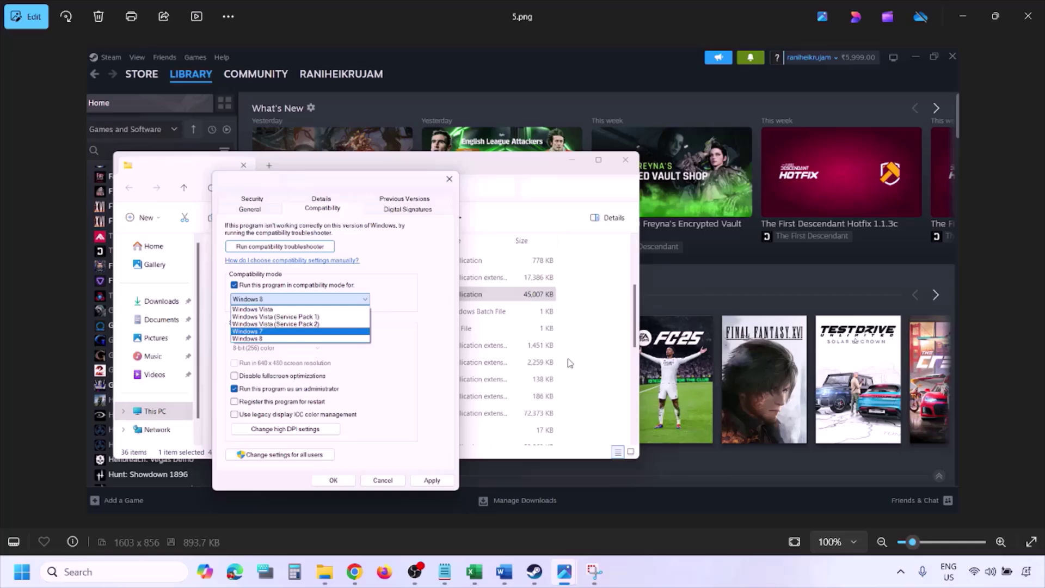
# Examine 6.png up close, covering the Windows 7 compatibility mode, Disable fullscreen optimizations and administrator settings
pyautogui.press('Right')
pyautogui.scroll(3, 339, 322)
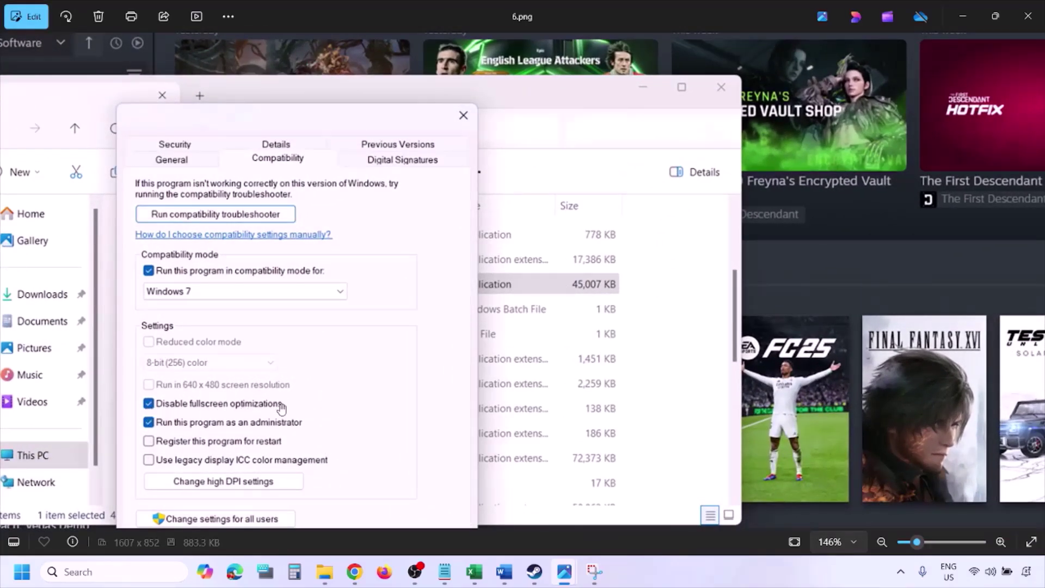
pyautogui.moveTo(297, 391); pyautogui.dragTo(342, 277)
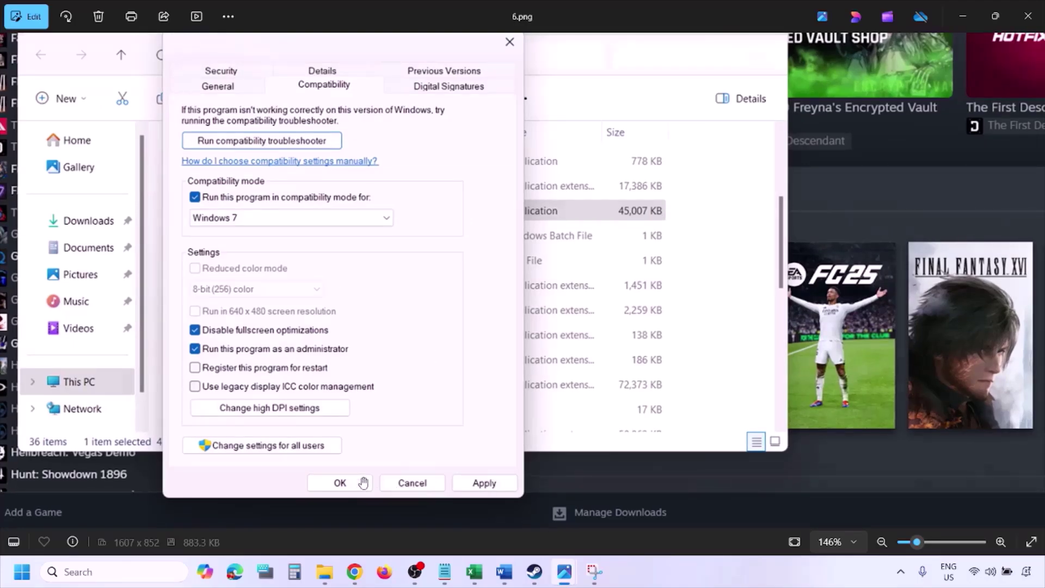
pyautogui.scroll(-3, 364, 484)
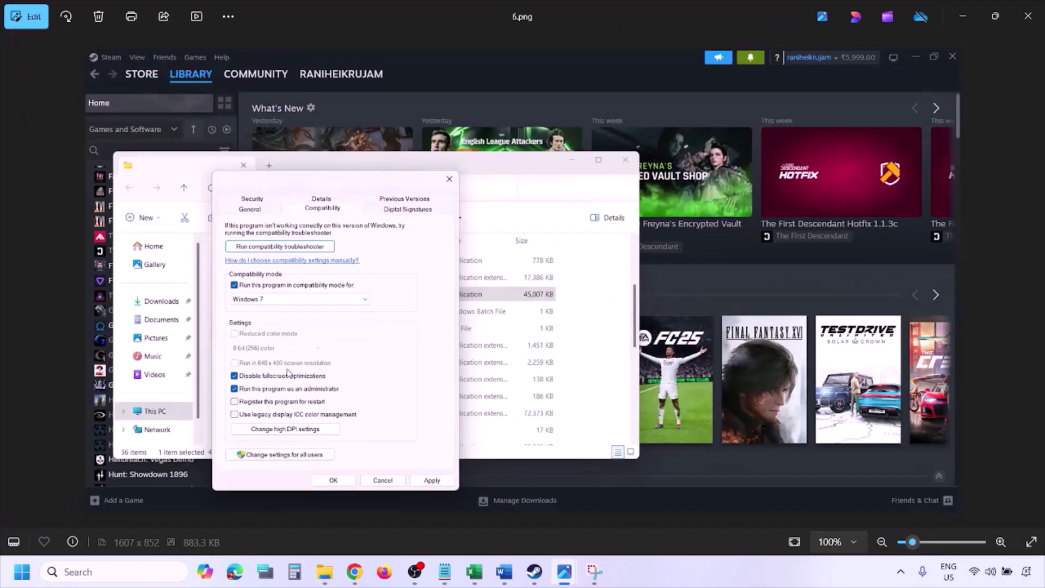
pyautogui.scroll(3, 287, 372)
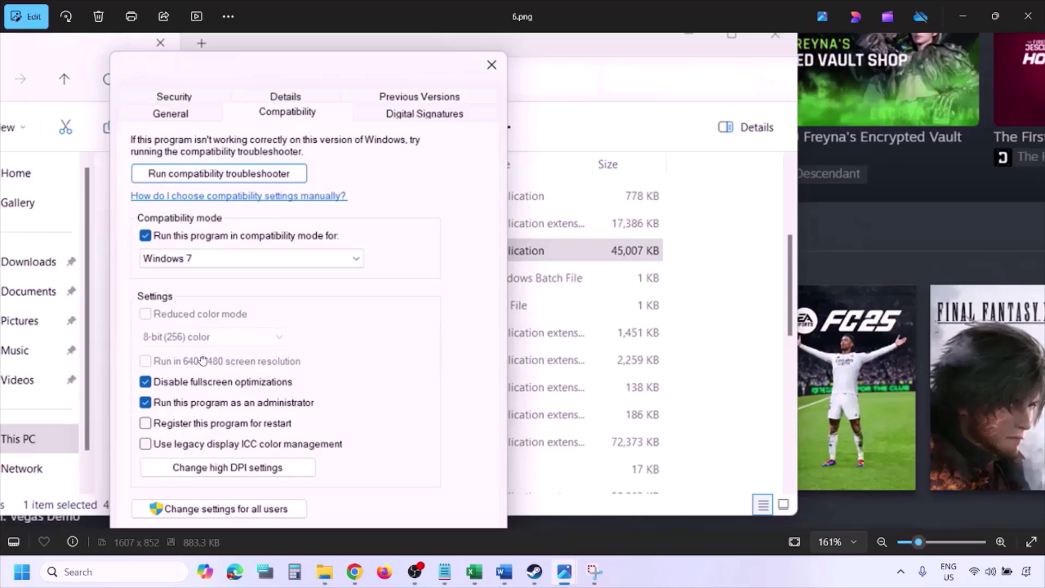
pyautogui.moveTo(203, 360); pyautogui.dragTo(258, 350)
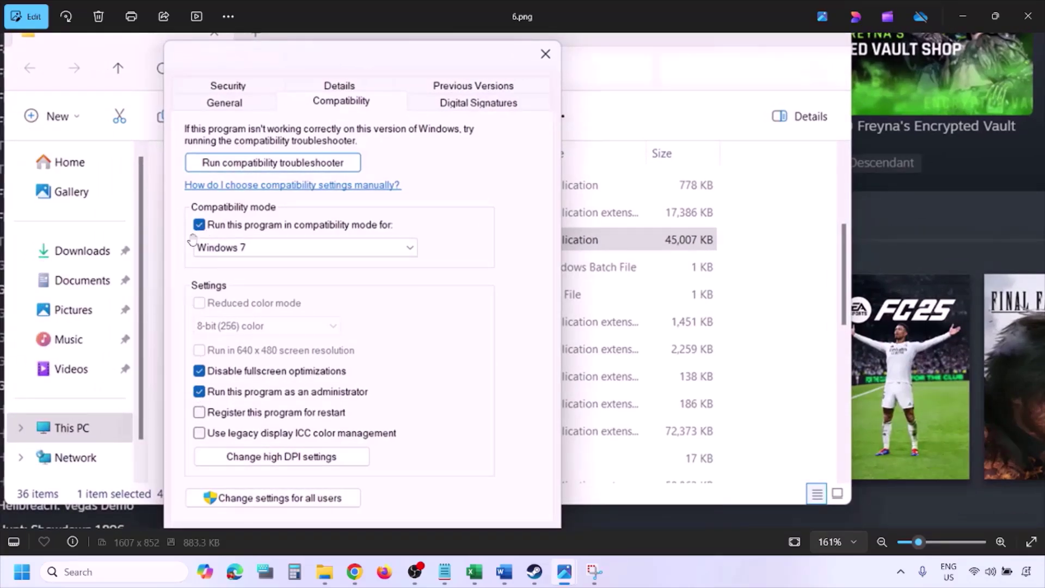
pyautogui.scroll(-2, 295, 320)
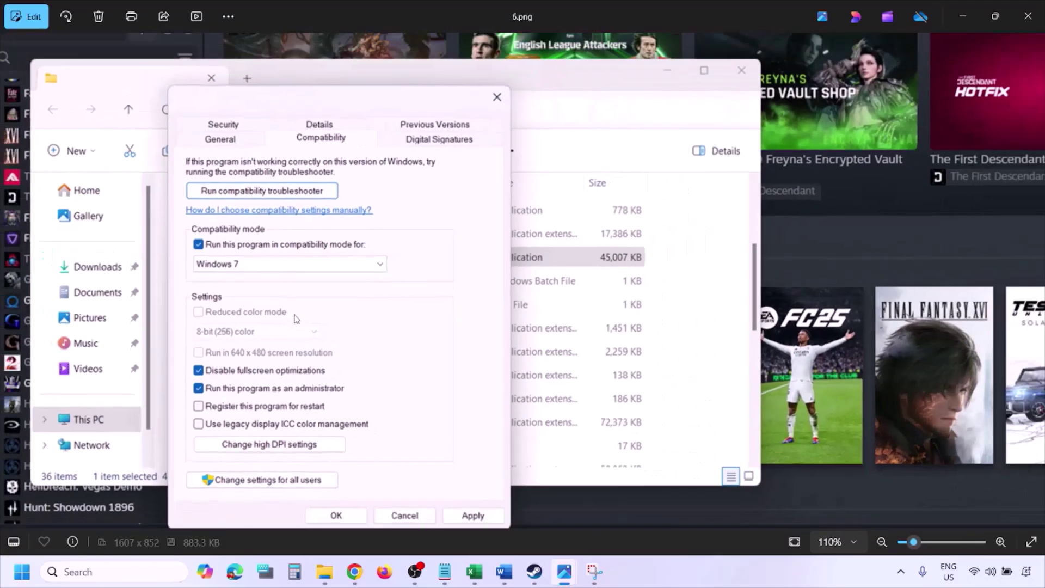
pyautogui.scroll(-1, 295, 318)
# Examine the cleared compatibility checkboxes in 7.png, and return to the Word document to read on past Step 2
pyautogui.press('Right')
pyautogui.scroll(5, 296, 319)
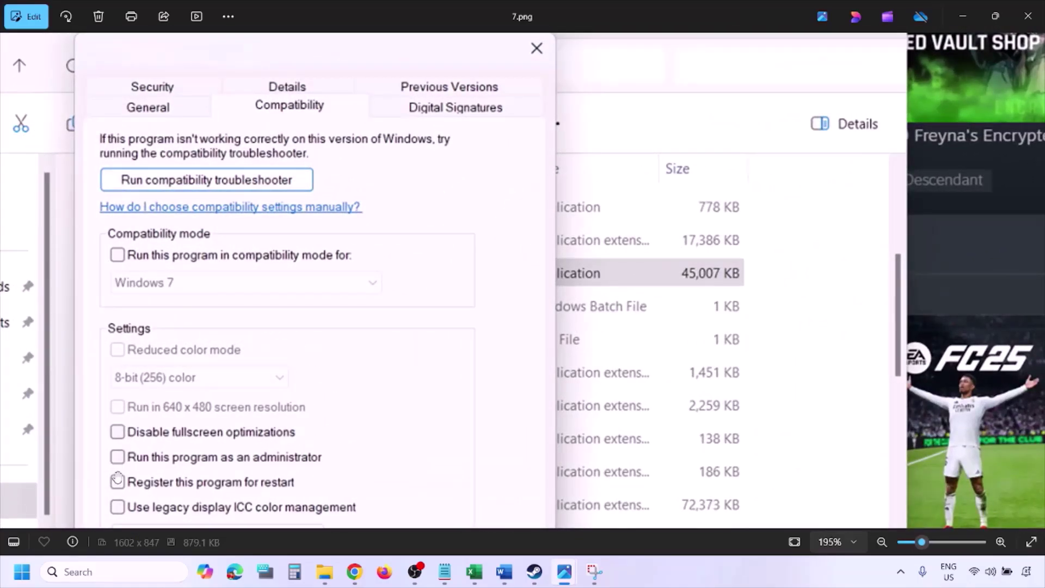
pyautogui.scroll(-1, 168, 352)
pyautogui.scroll(-1, 169, 353)
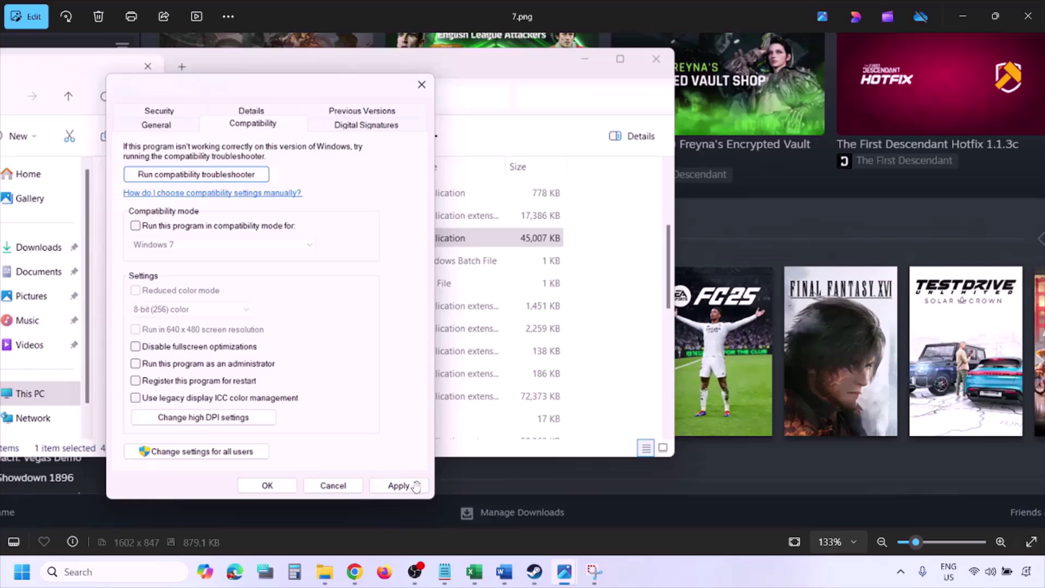
pyautogui.click(652, 580)
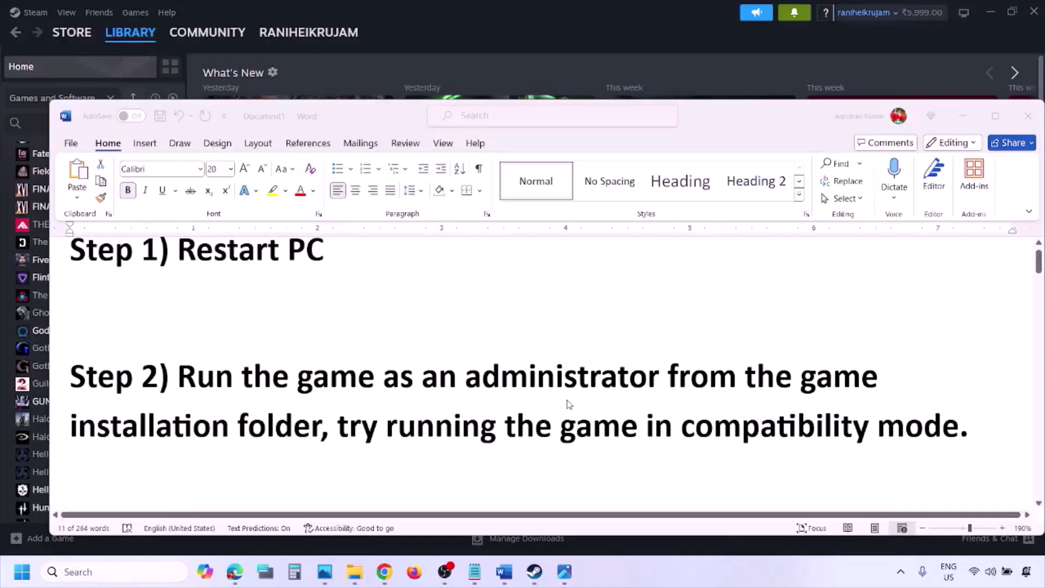
pyautogui.scroll(-4, 567, 404)
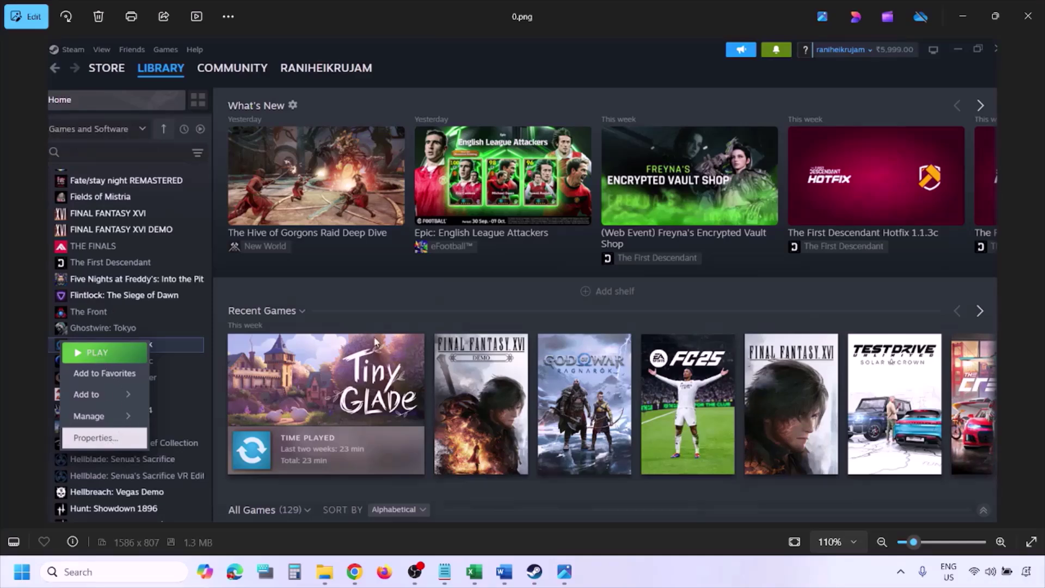
# Review 0.png showing the game's Properties entry, and highlight Windows Security under Step 4 in the Word document
pyautogui.hotkey('ctrl', '-')
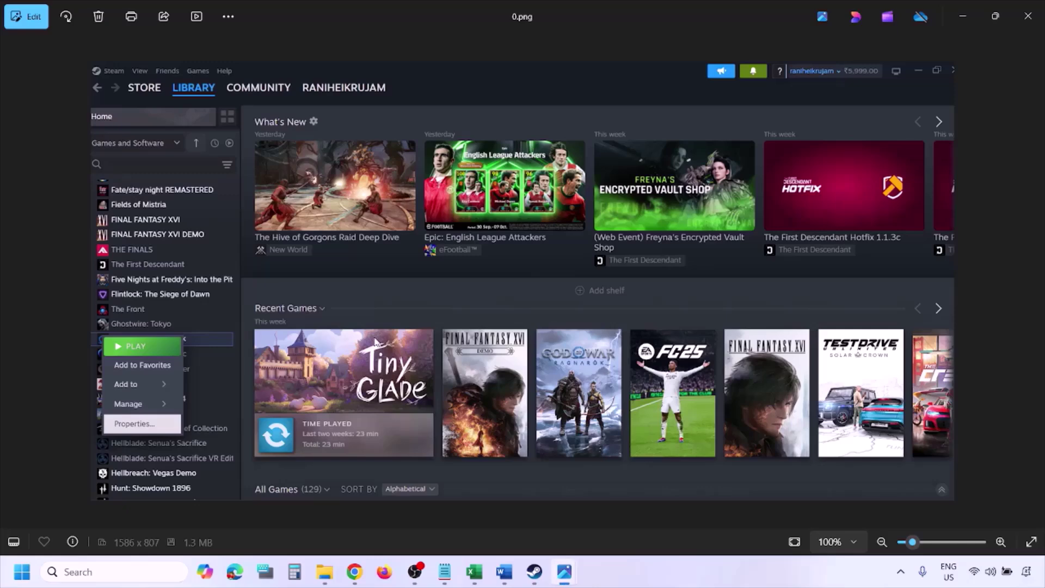
pyautogui.press('Right')
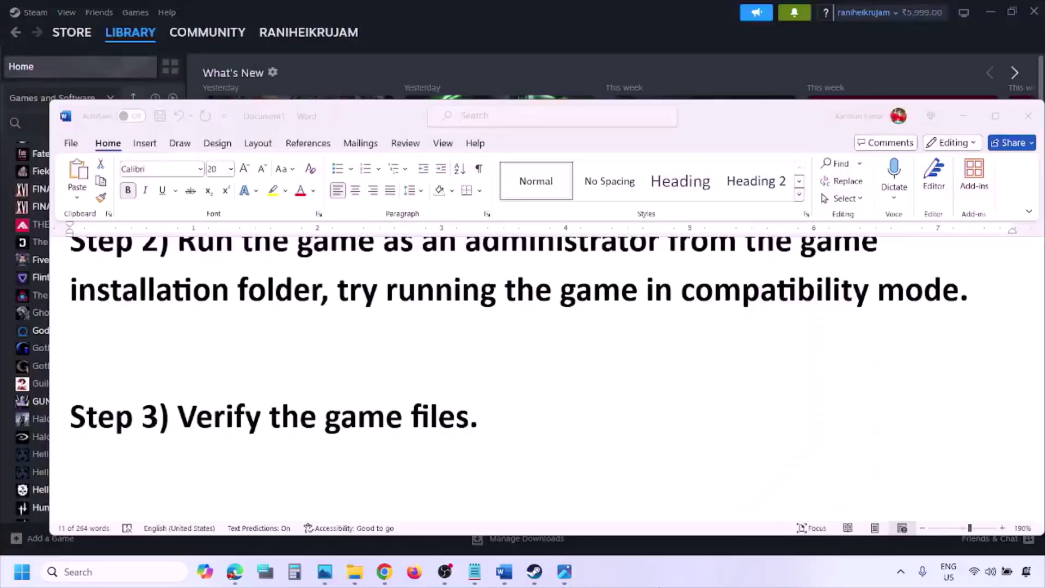
pyautogui.scroll(-3, 554, 504)
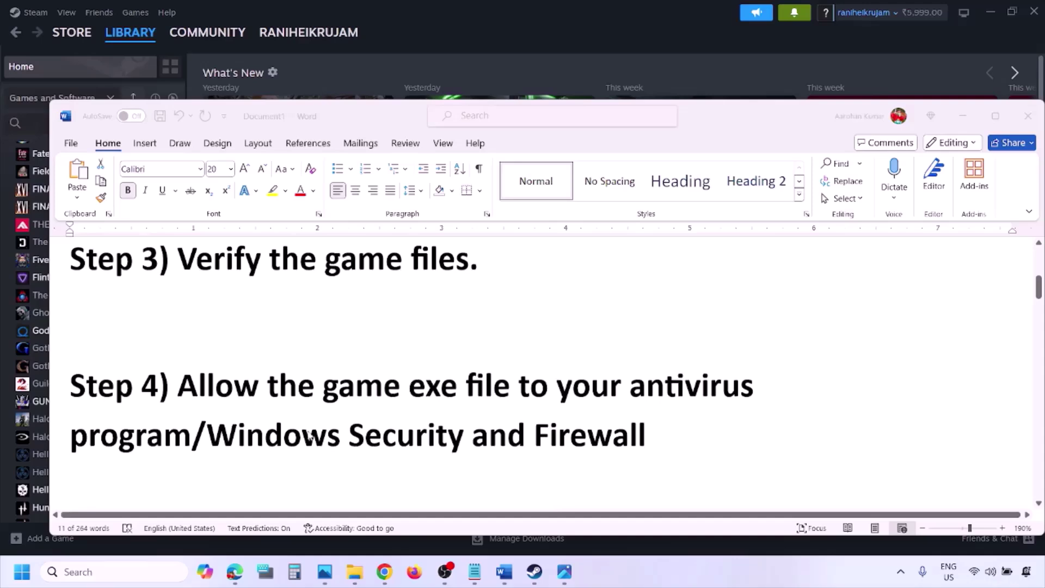
pyautogui.click(192, 433)
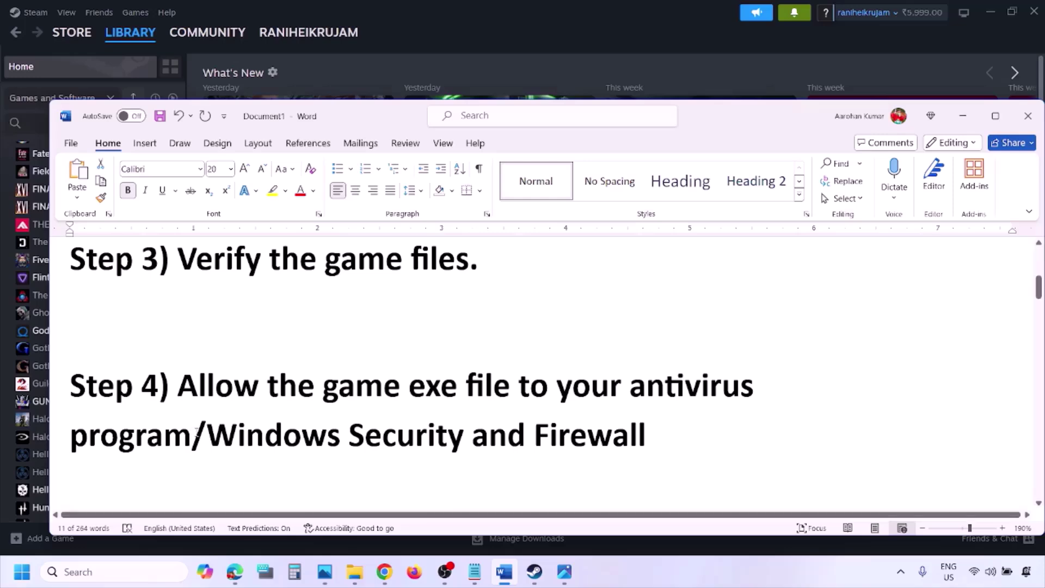
pyautogui.moveTo(212, 438); pyautogui.dragTo(469, 436)
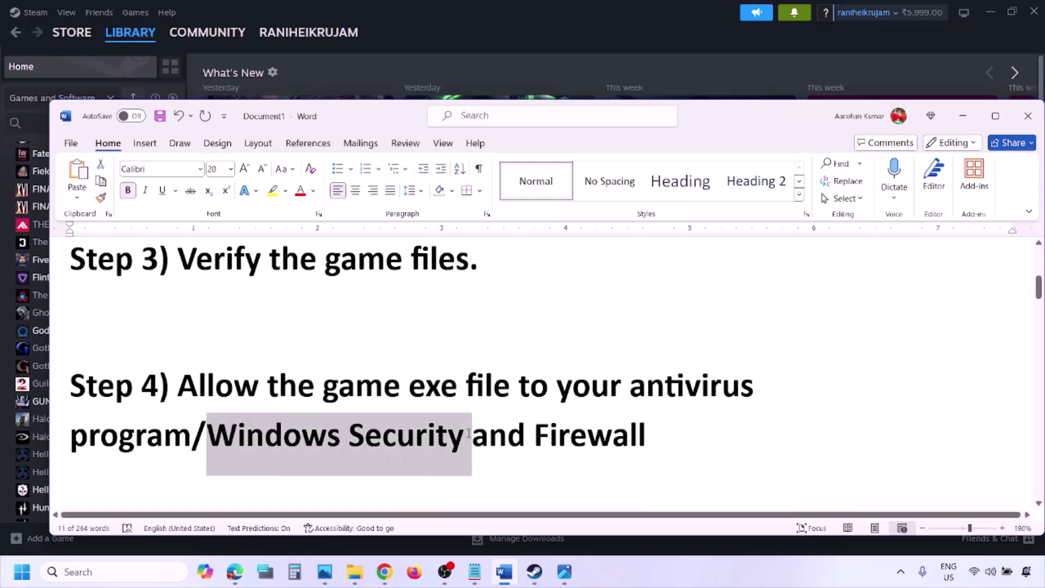
# Open Virus & threat protection in Windows Security by way of the Windows Privacy & security settings
pyautogui.click(707, 579)
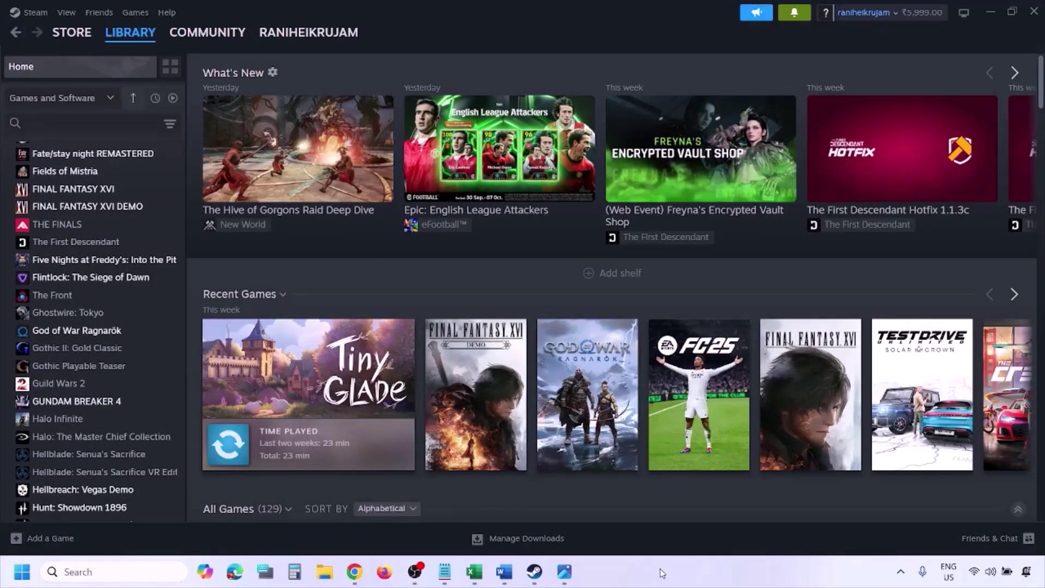
pyautogui.press('super+i')
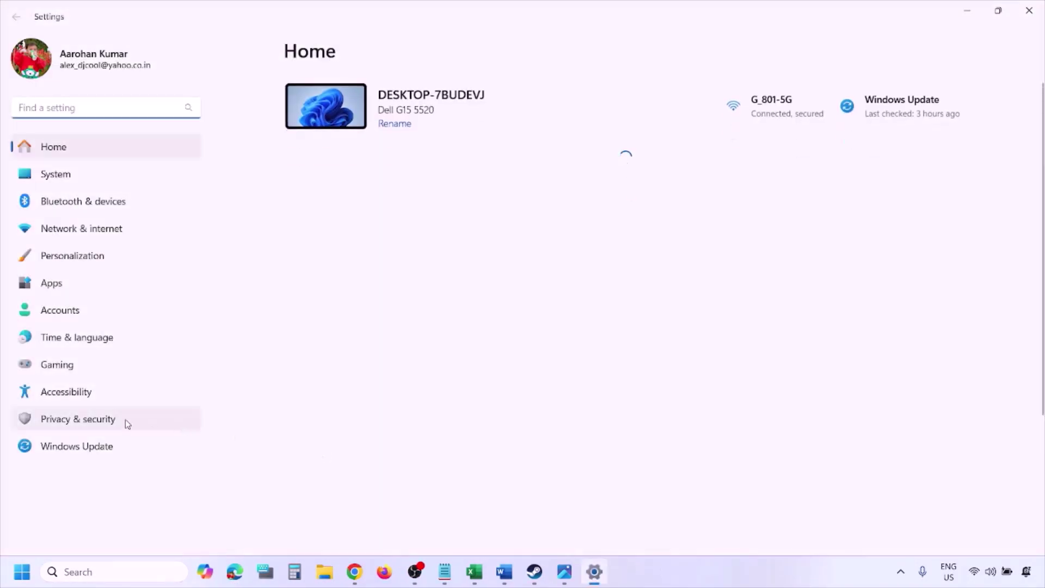
pyautogui.click(111, 428)
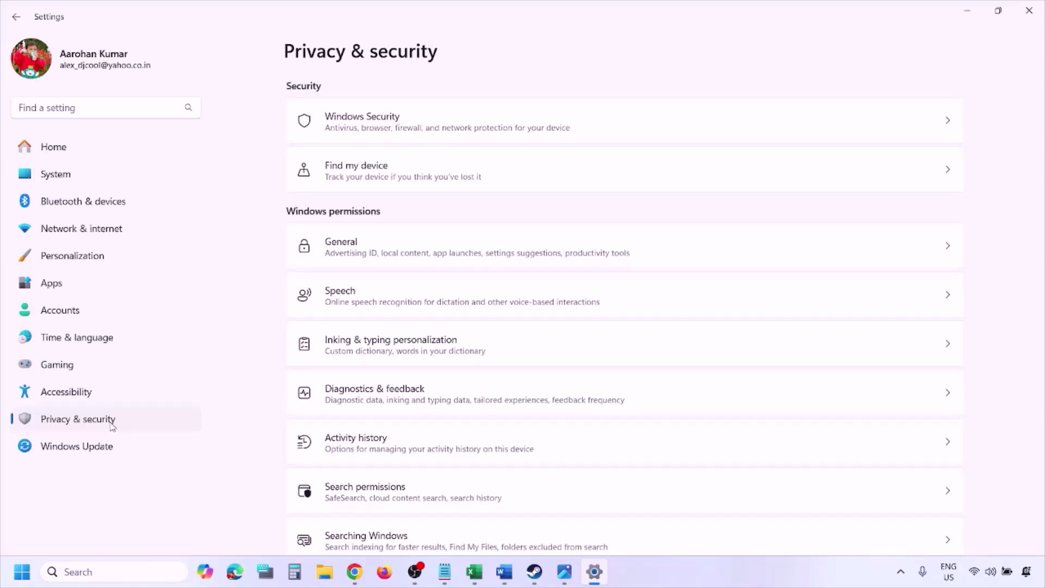
pyautogui.click(378, 129)
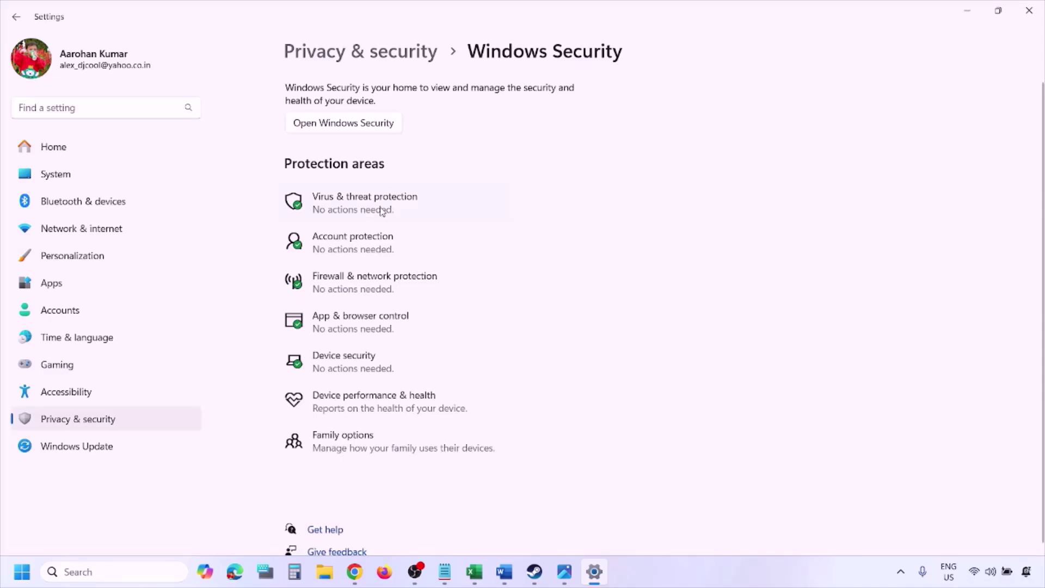
pyautogui.click(383, 211)
# Open the list of apps allowed through Controlled folder access within ransomware protection
pyautogui.scroll(-4, 399, 377)
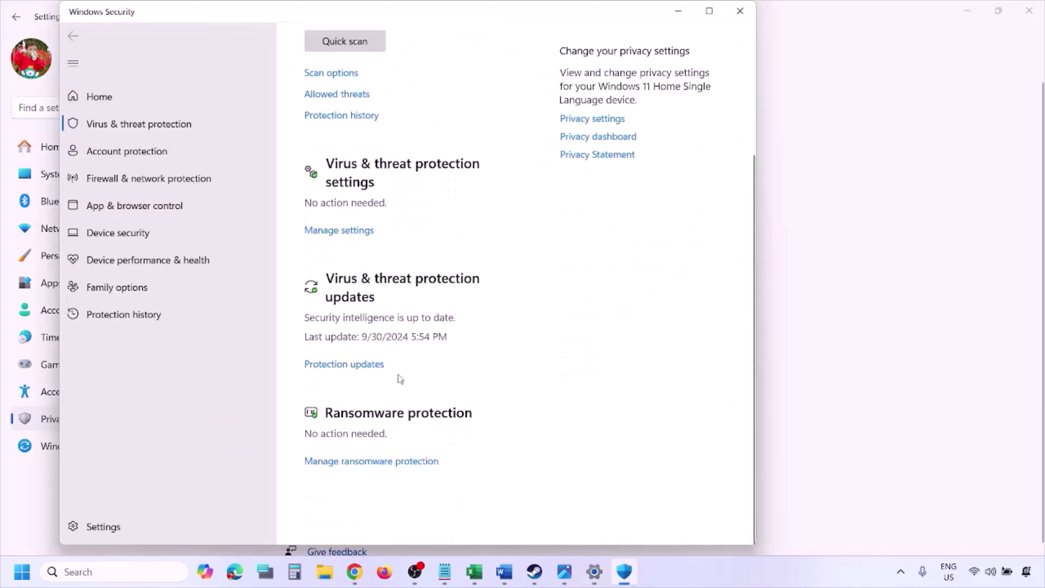
pyautogui.scroll(1, 401, 379)
pyautogui.click(382, 495)
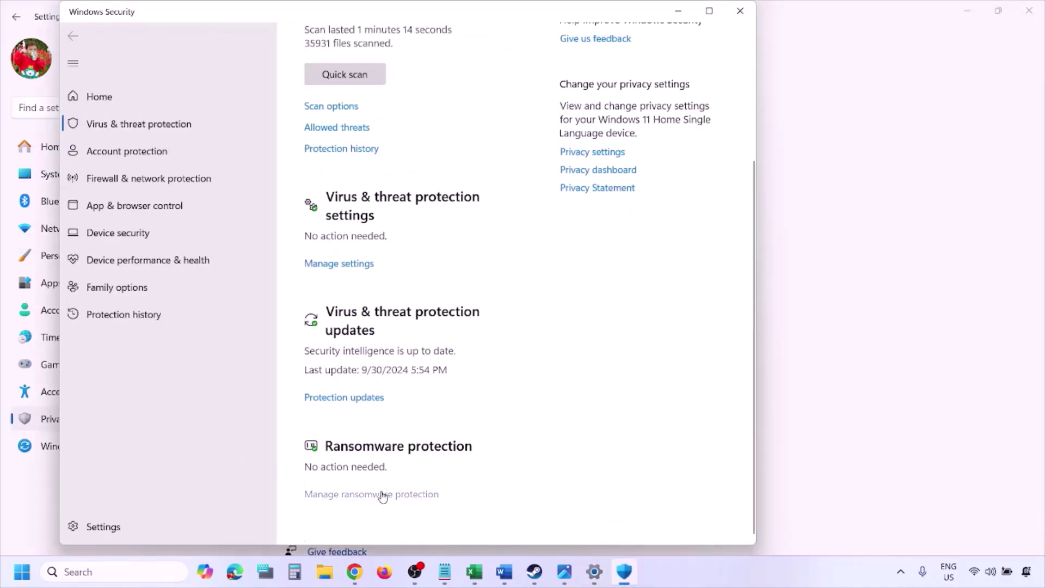
pyautogui.click(398, 307)
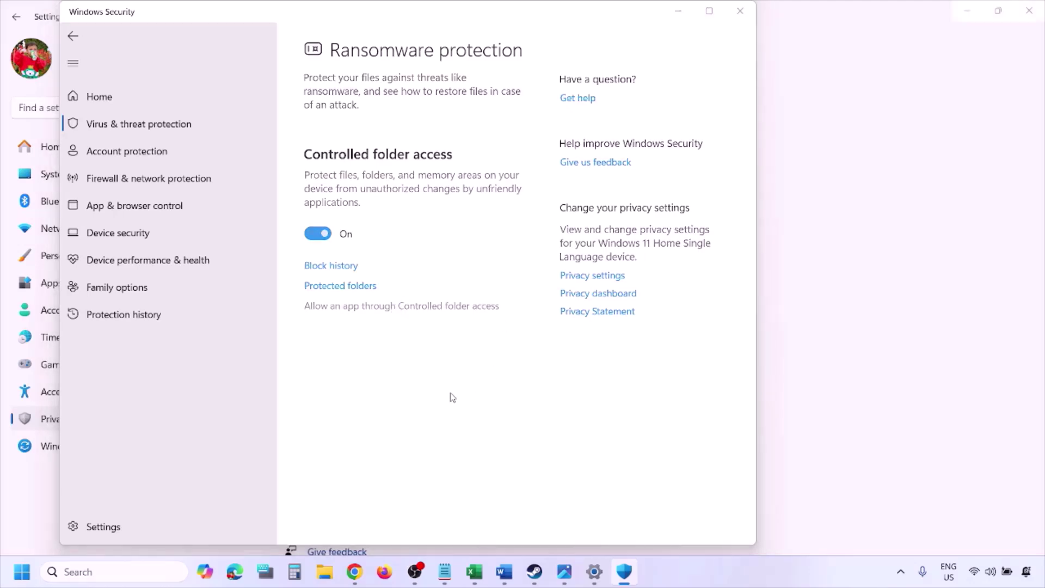
pyautogui.click(457, 305)
pyautogui.scroll(3, 381, 163)
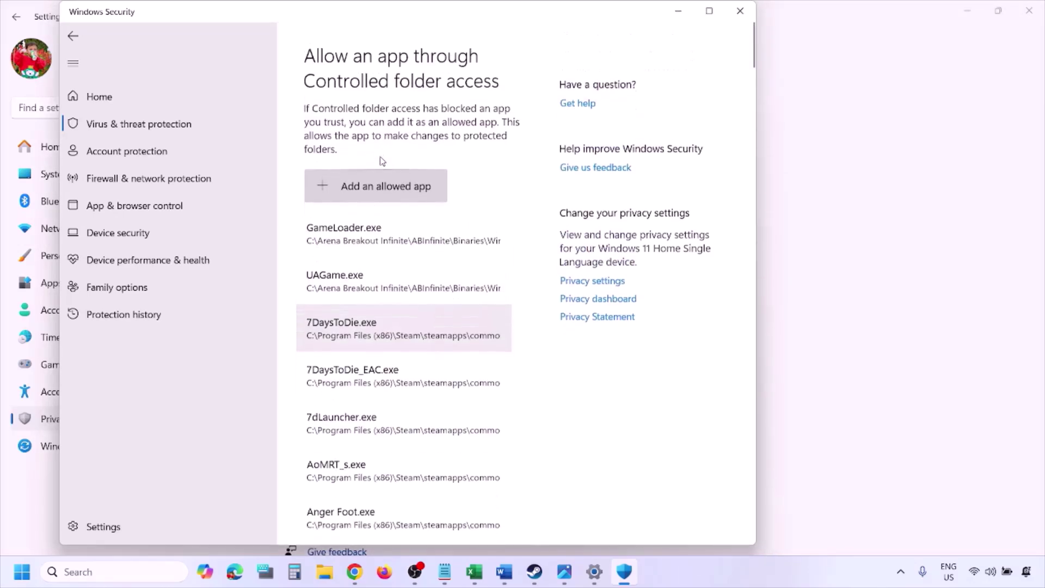
# Start adding an allowed app by browsing all apps, and open the OS (C:) drive in the file picker
pyautogui.click(386, 185)
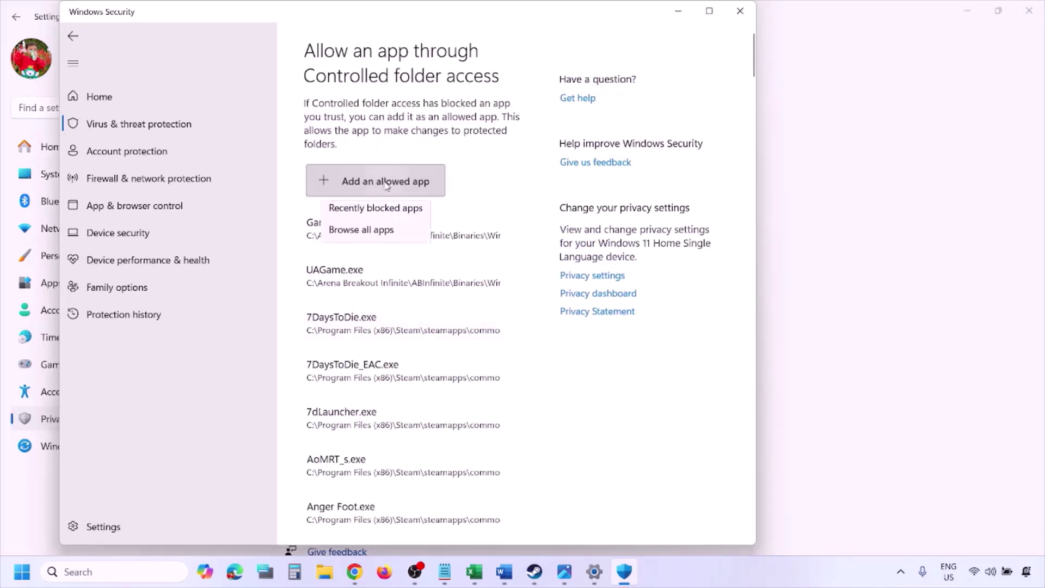
pyautogui.click(393, 237)
pyautogui.click(114, 288)
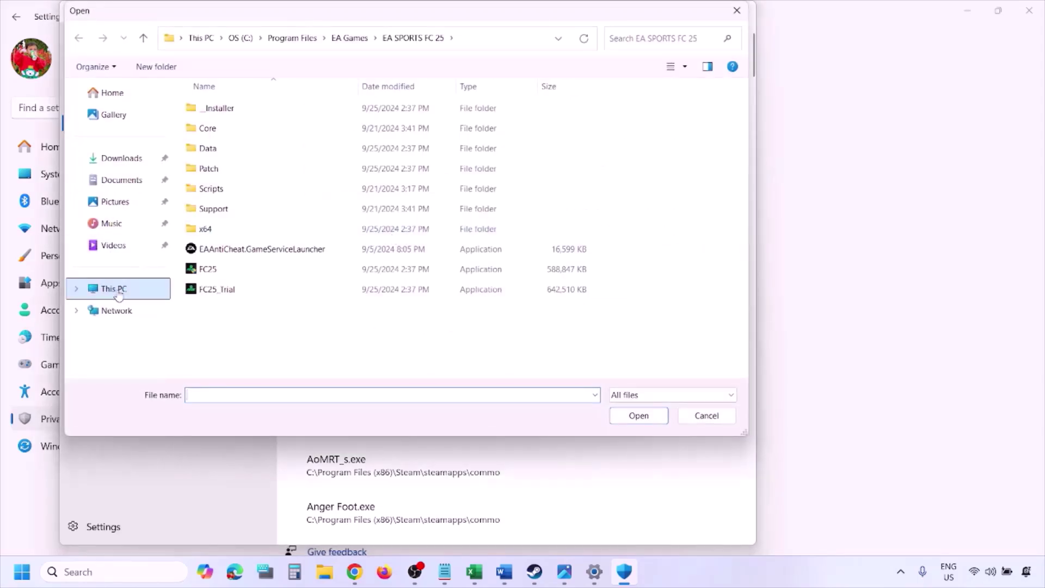
pyautogui.click(273, 124)
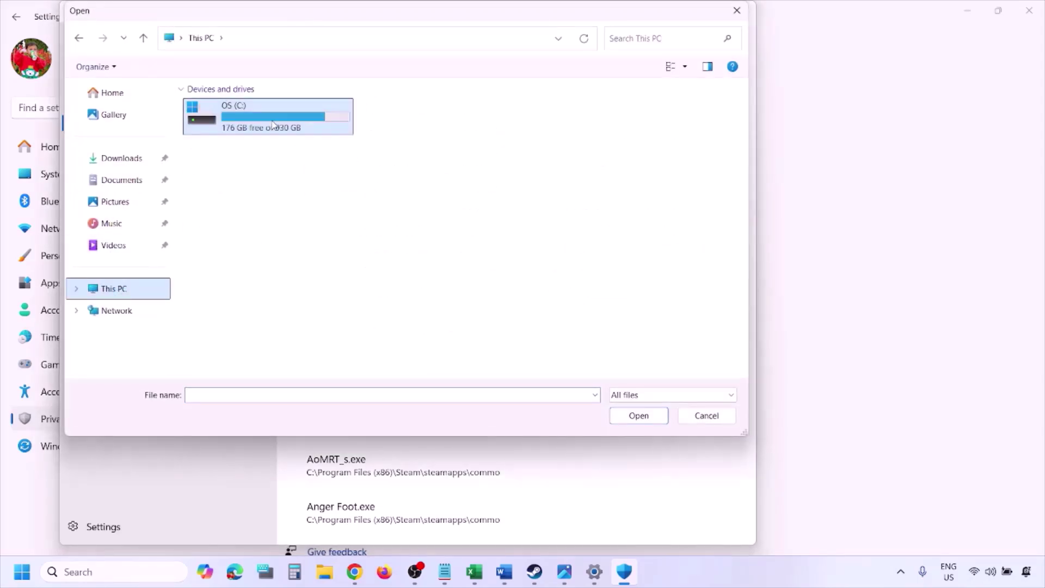
pyautogui.doubleClick(273, 124)
# Browse to Program Files (x86)\Steam\steamapps for the game's exe file, and cancel adding the allowed app
pyautogui.scroll(-3, 273, 126)
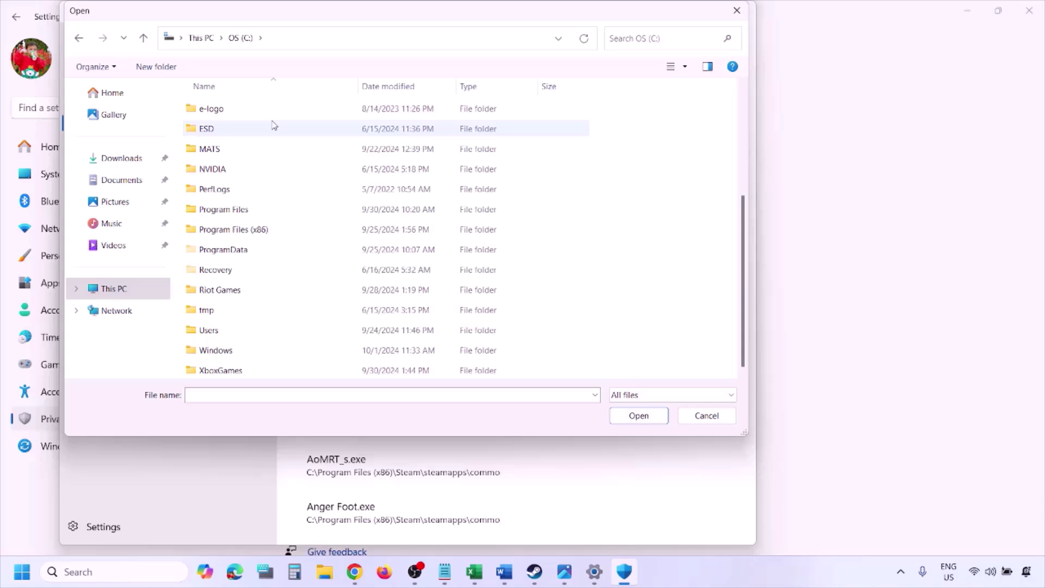
pyautogui.doubleClick(262, 229)
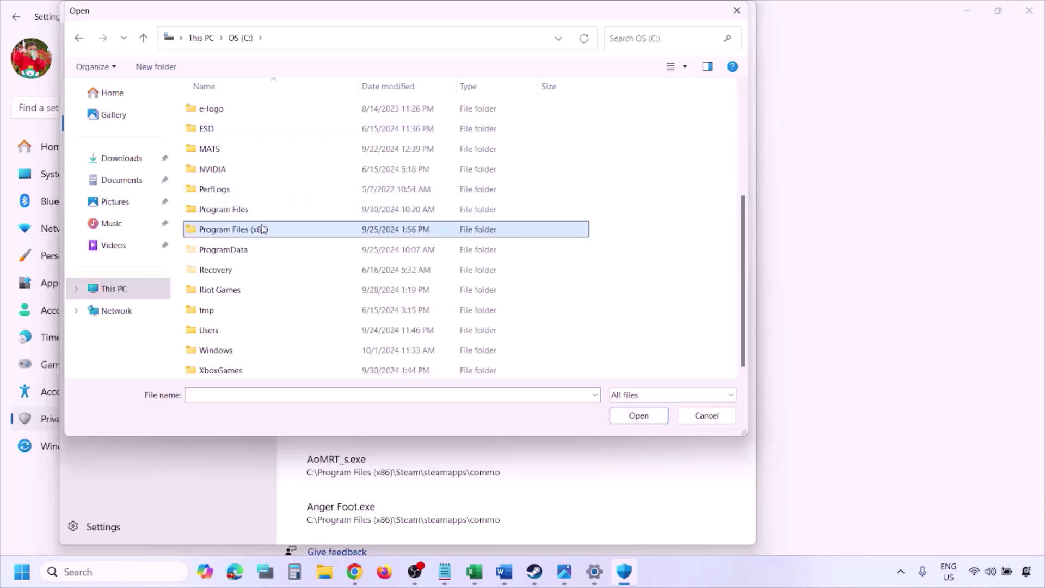
pyautogui.scroll(-4, 263, 229)
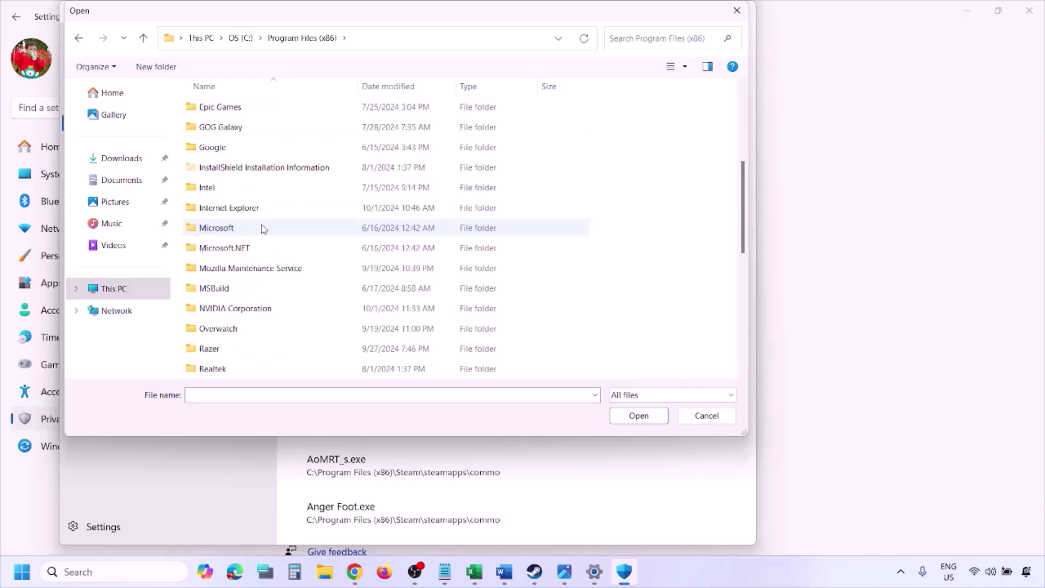
pyautogui.scroll(-4, 263, 226)
pyautogui.doubleClick(263, 187)
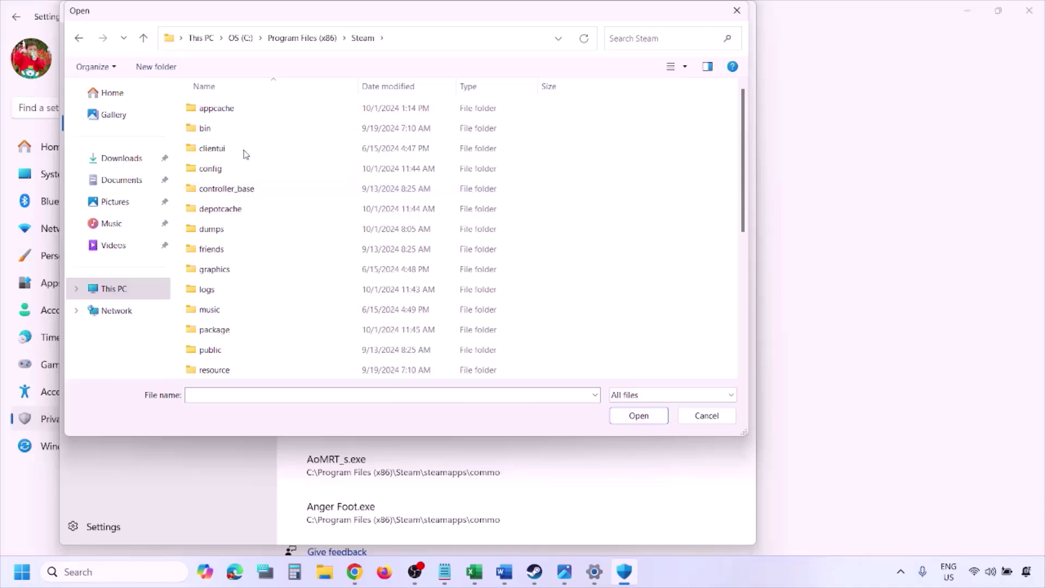
pyautogui.scroll(-4, 242, 239)
pyautogui.doubleClick(236, 210)
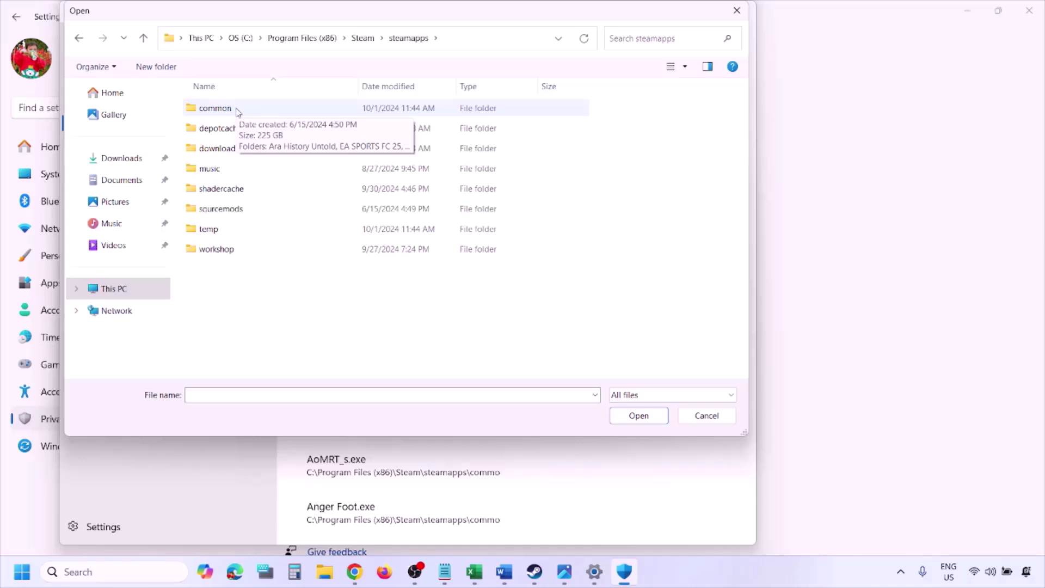
pyautogui.click(704, 423)
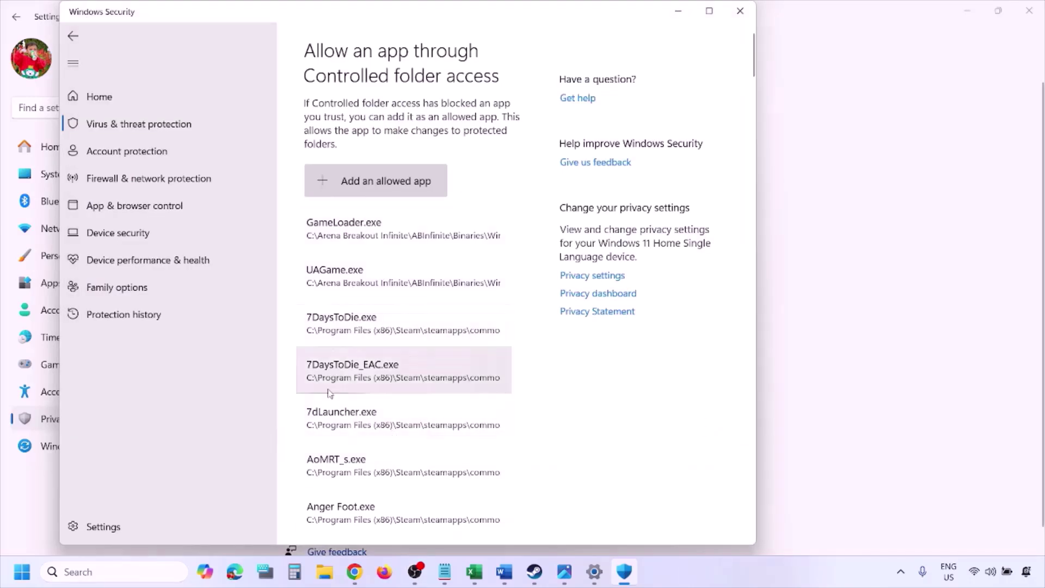
# Open the list of apps allowed through Windows Defender Firewall in Control Panel's System and Security category
pyautogui.click(108, 572)
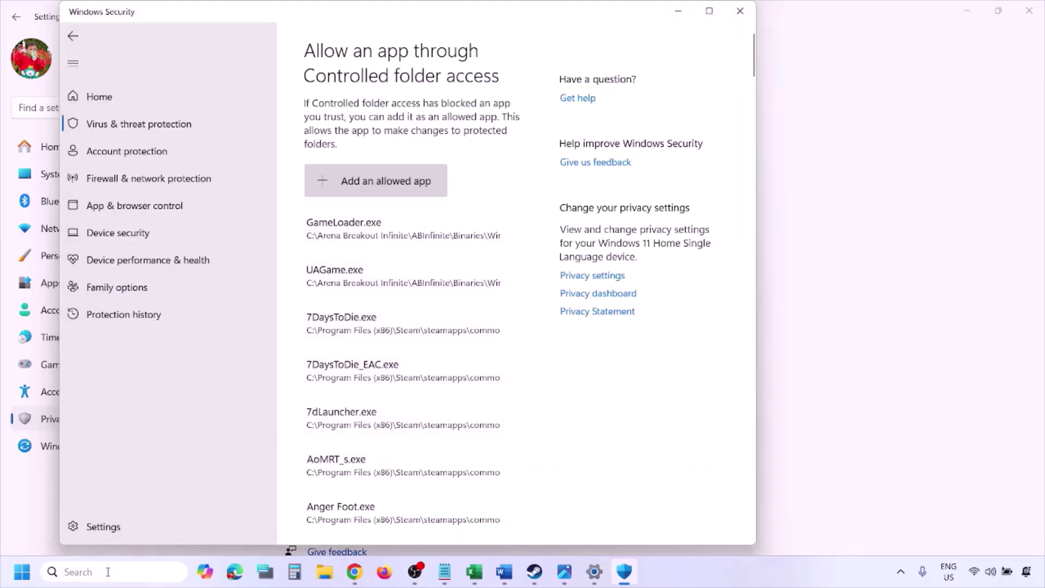
pyautogui.write('ontrol')
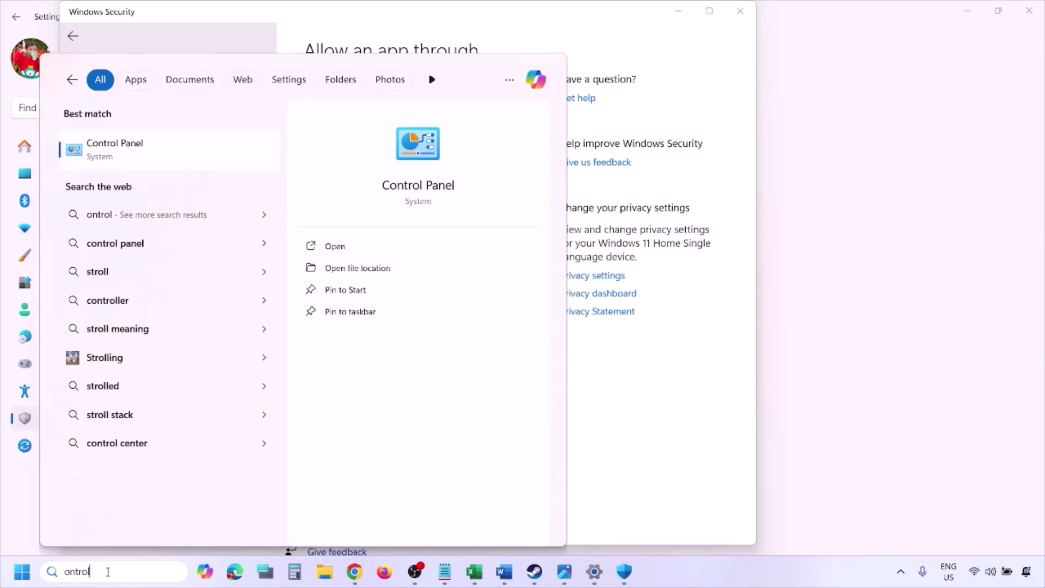
pyautogui.press('Return')
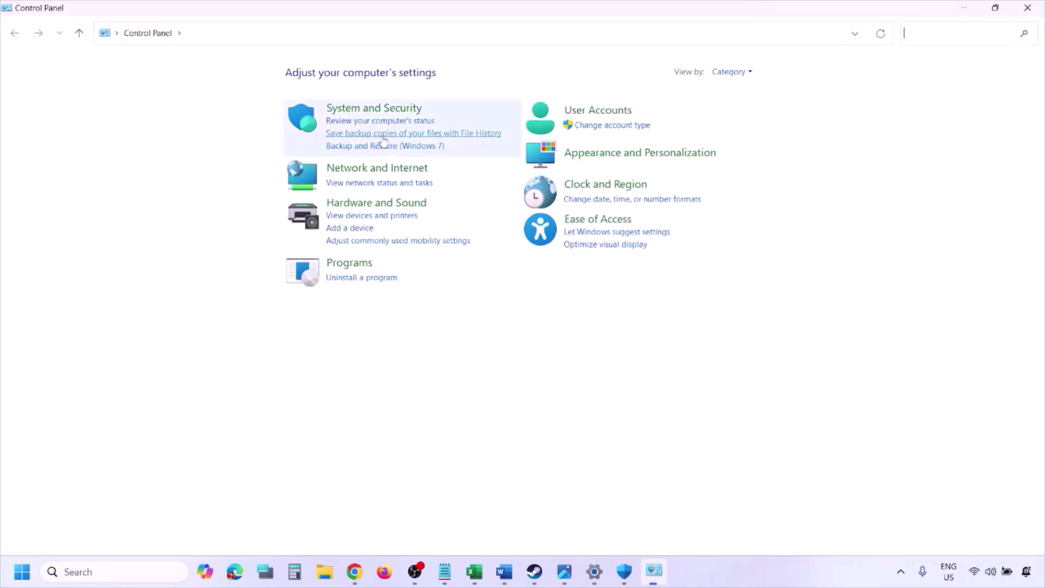
pyautogui.click(360, 111)
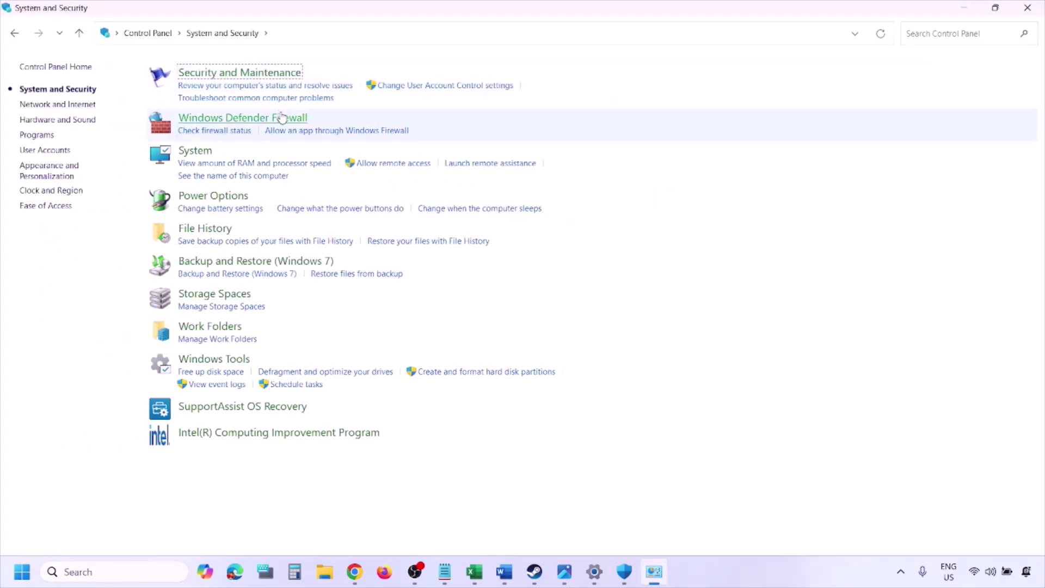
pyautogui.click(354, 117)
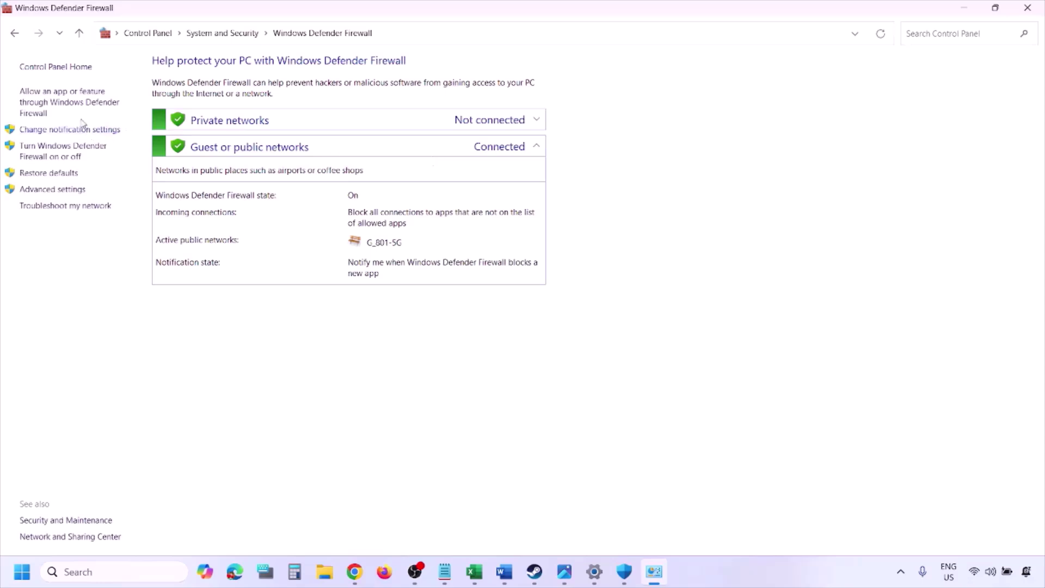
pyautogui.click(71, 102)
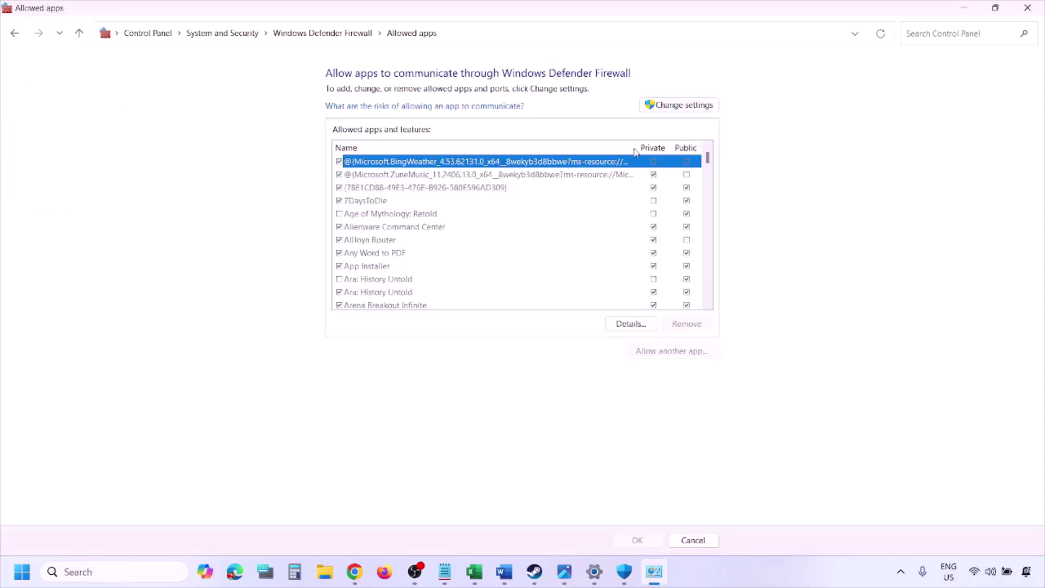
# Enable changes to the firewall's allowed apps, browse This PC for another app to add, and cancel and close the window
pyautogui.click(699, 103)
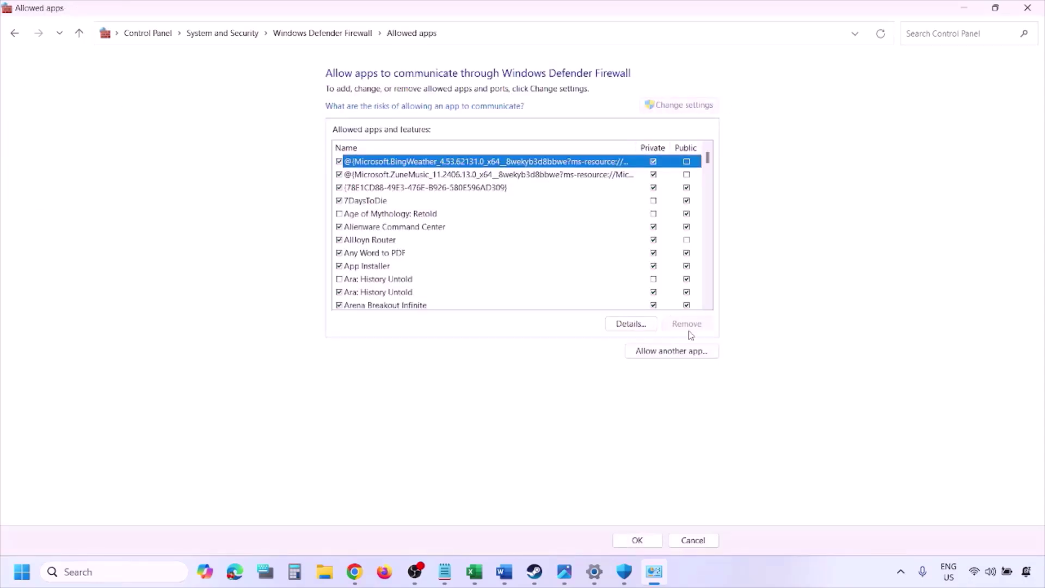
pyautogui.click(672, 351)
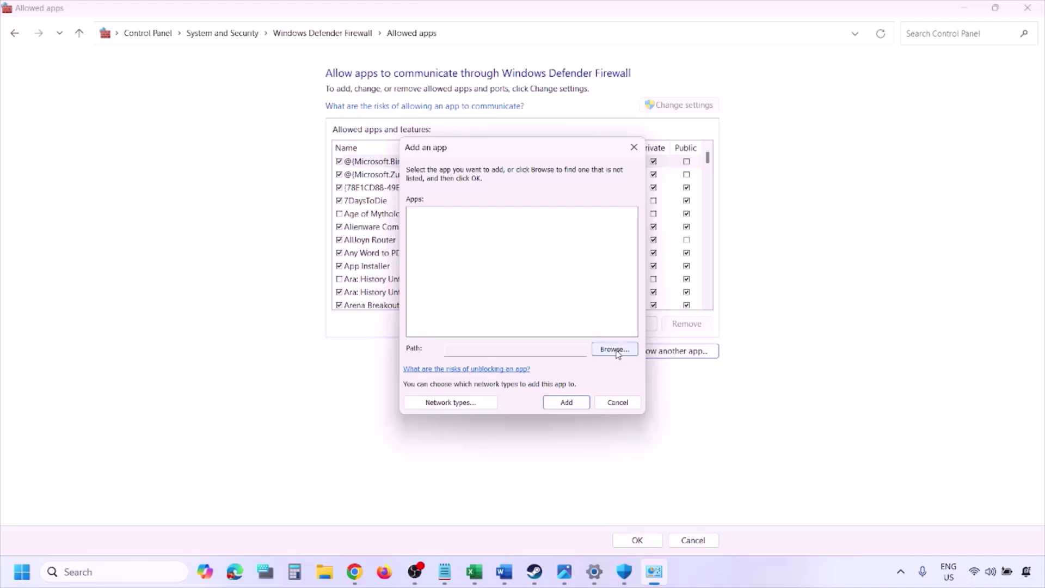
pyautogui.click(617, 351)
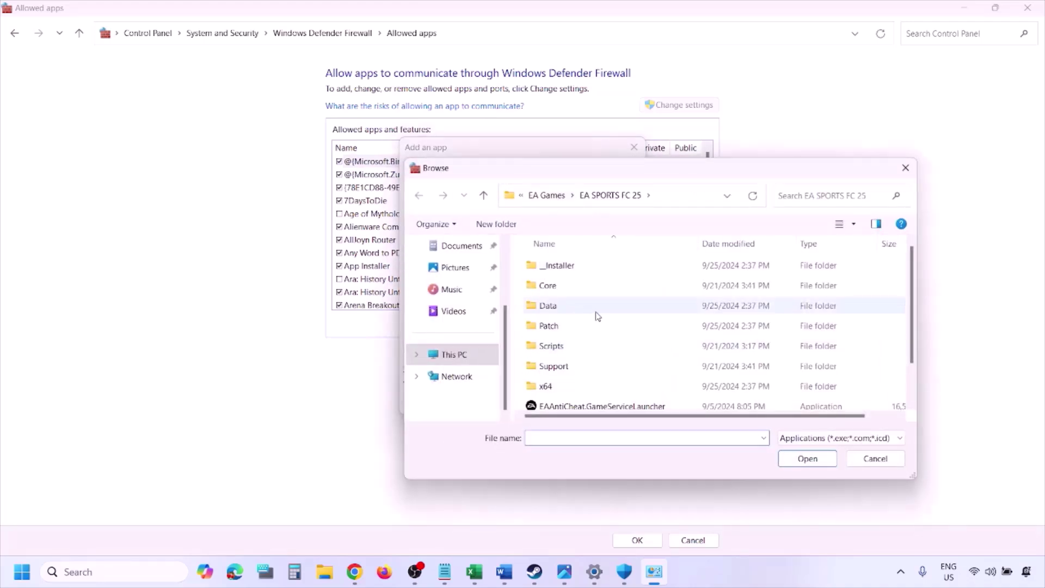
pyautogui.click(480, 359)
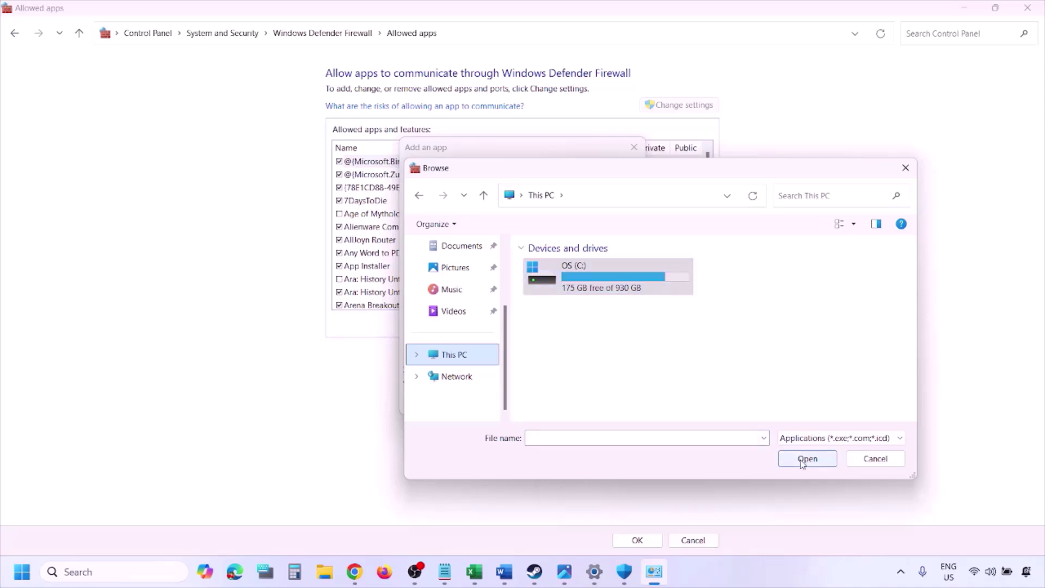
pyautogui.click(876, 459)
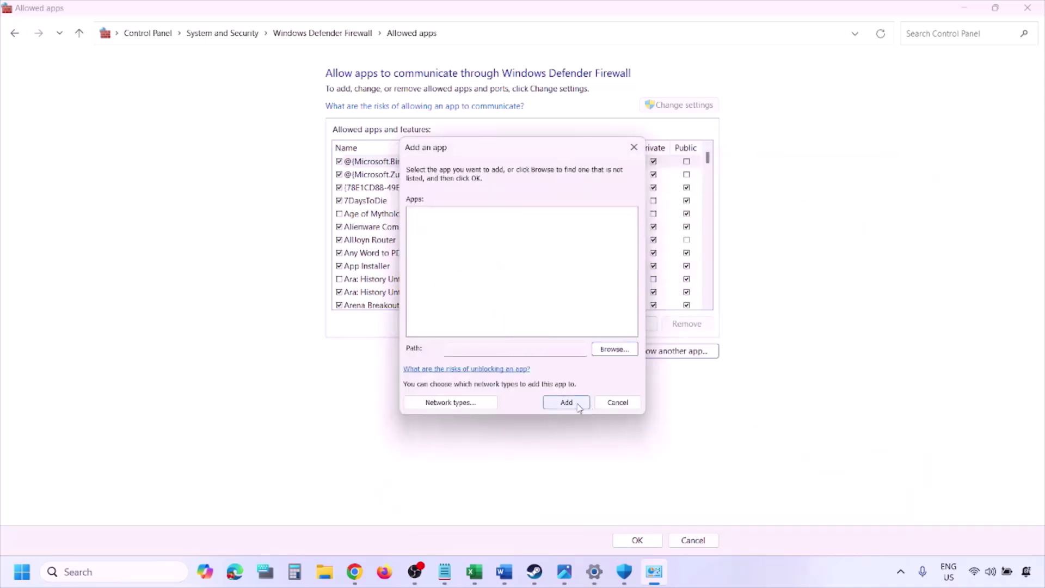
pyautogui.click(609, 403)
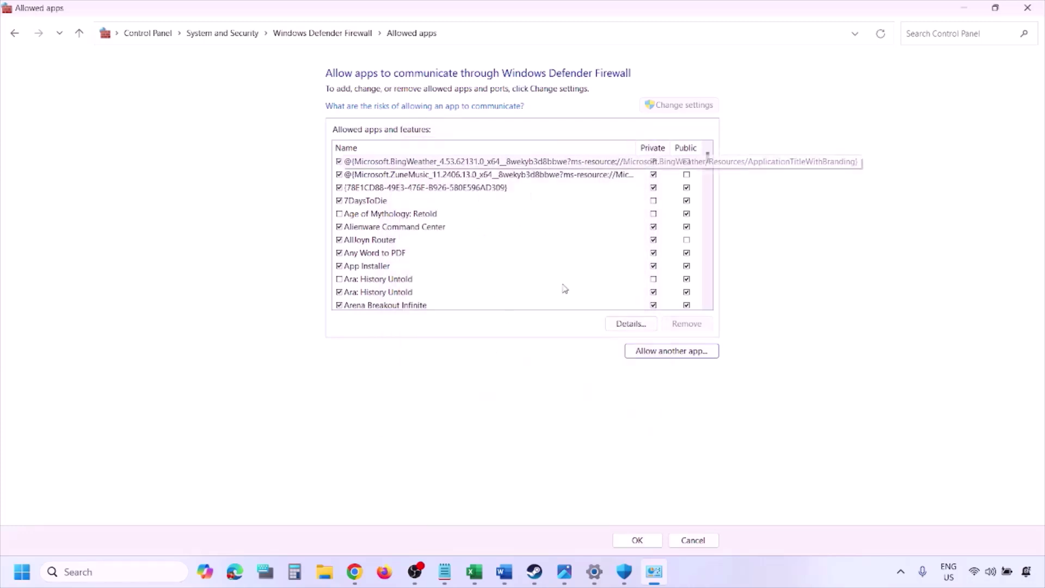
pyautogui.click(1028, 8)
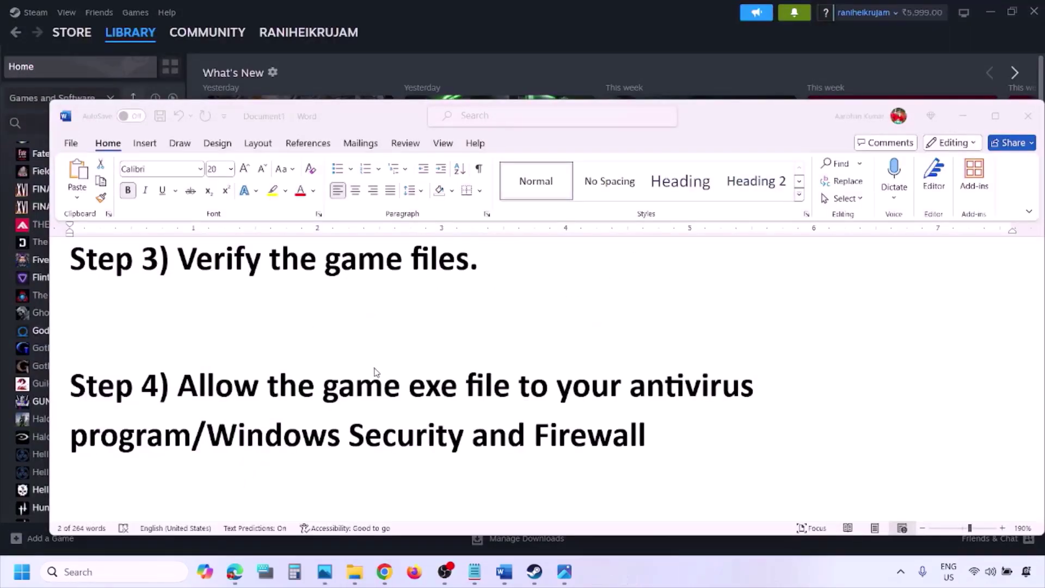
# Read Step 5 of the document on a clean graphics driver installation, highlighting the NVIDIA and AMD download links
pyautogui.scroll(-3, 375, 372)
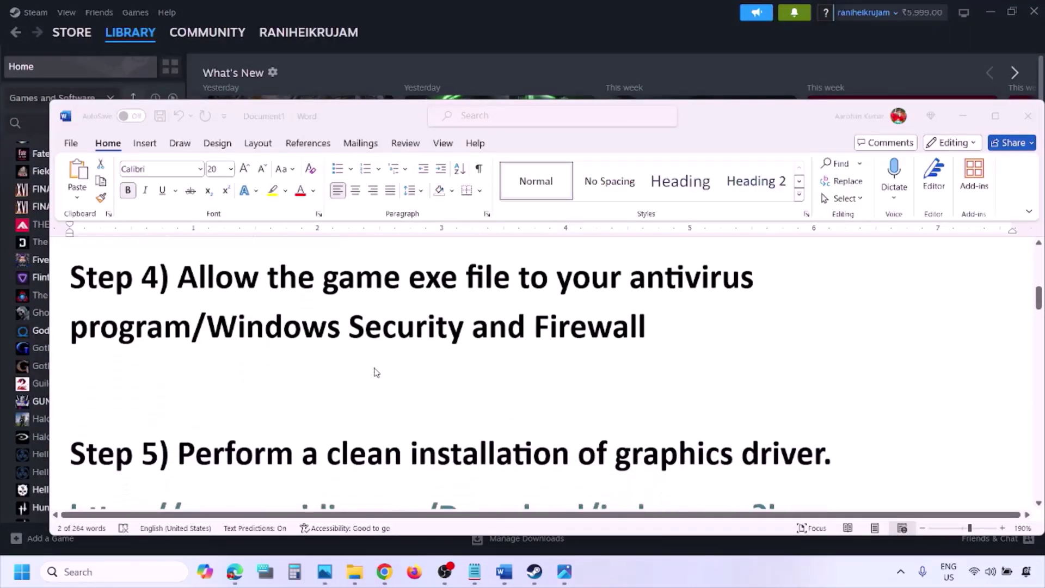
pyautogui.scroll(-1, 342, 391)
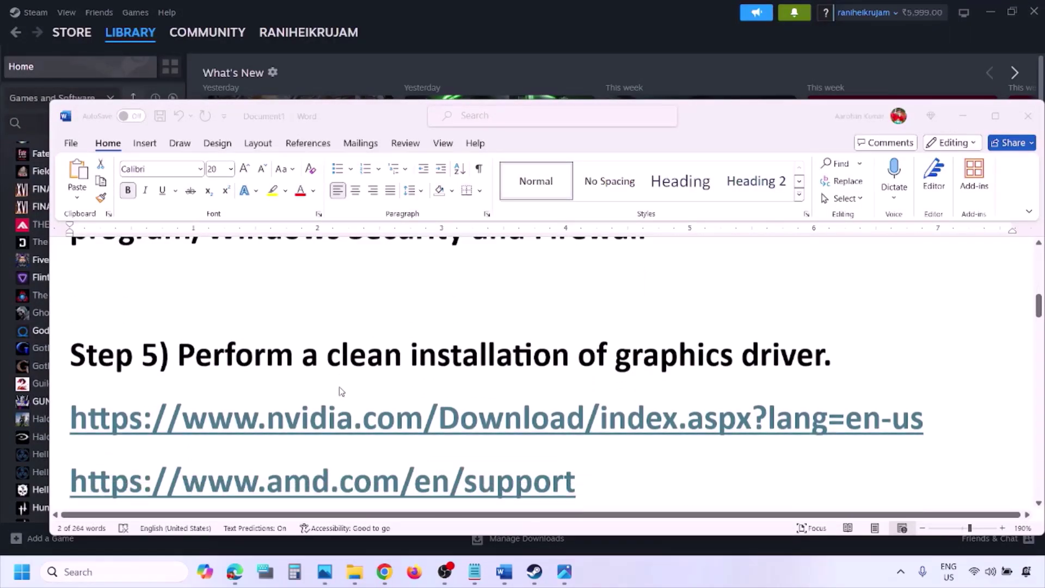
pyautogui.doubleClick(258, 355)
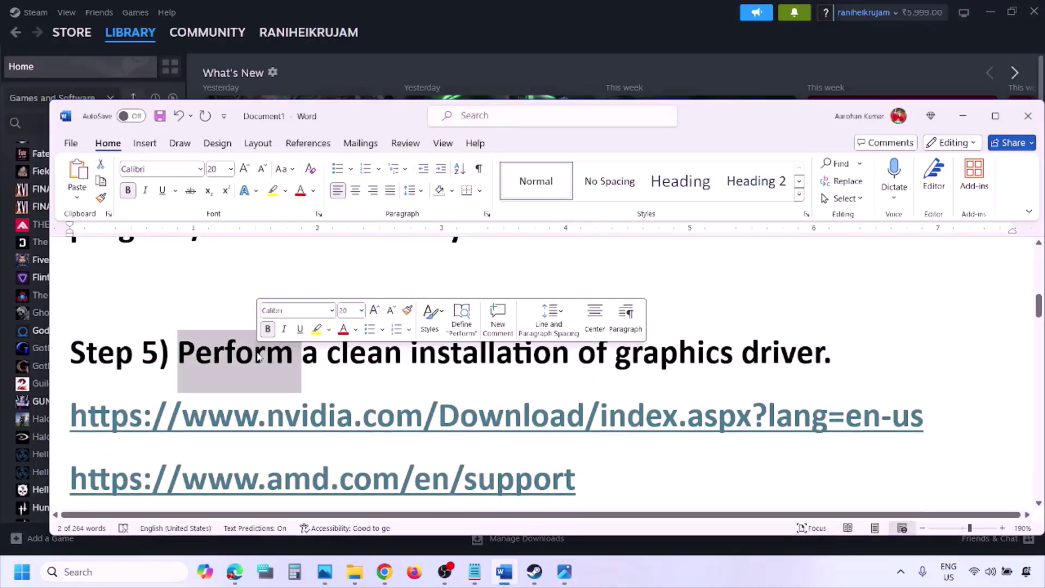
pyautogui.doubleClick(233, 425)
pyautogui.scroll(-1, 232, 430)
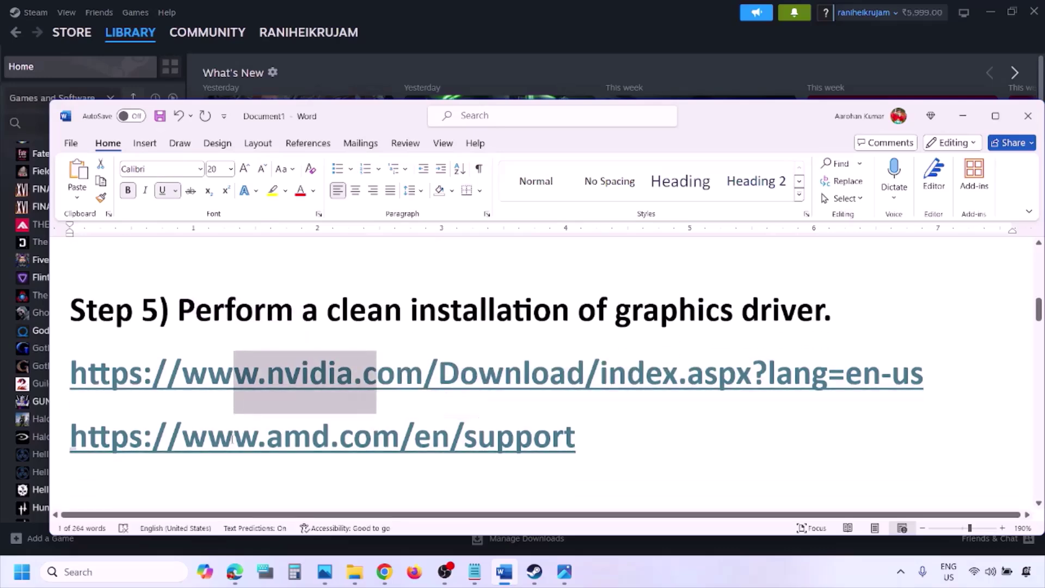
pyautogui.moveTo(233, 440); pyautogui.dragTo(548, 440)
pyautogui.click(687, 564)
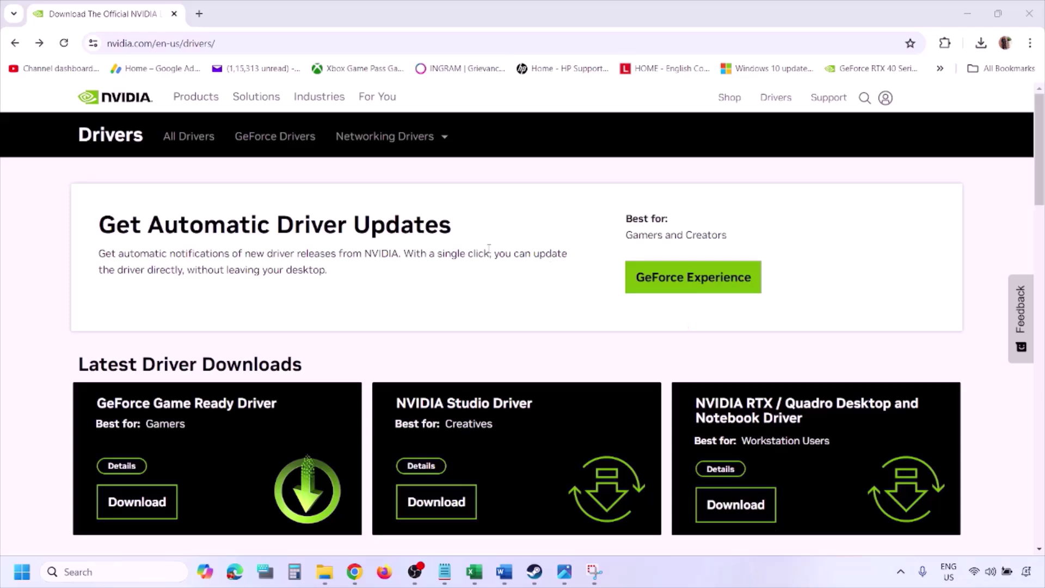
# Run NVIDIA's manual driver search for the GeForce RTX 3050 Laptop GPU with Windows 11 and English (US)
pyautogui.scroll(-7, 243, 332)
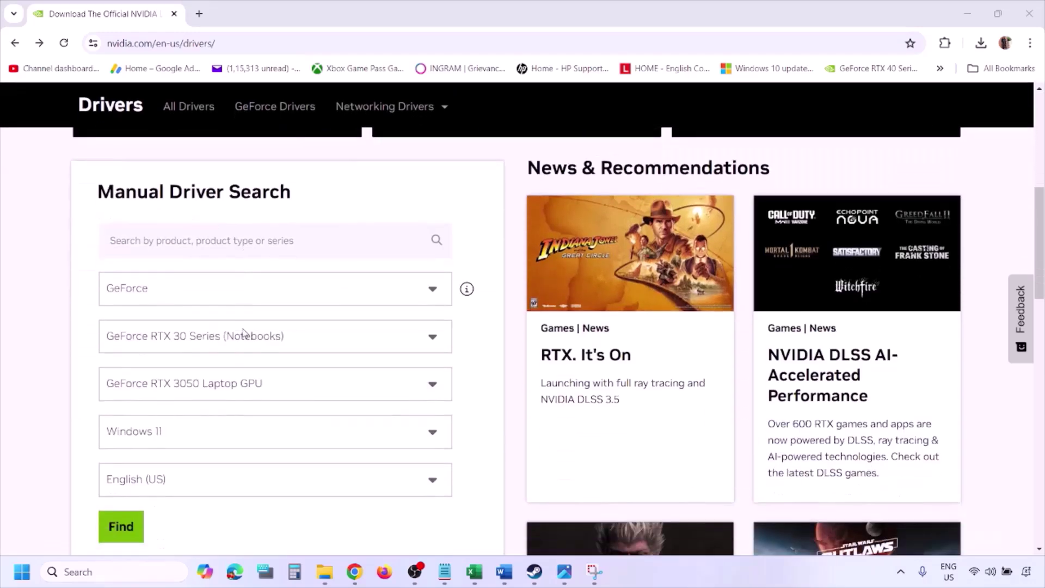
pyautogui.scroll(-1, 243, 332)
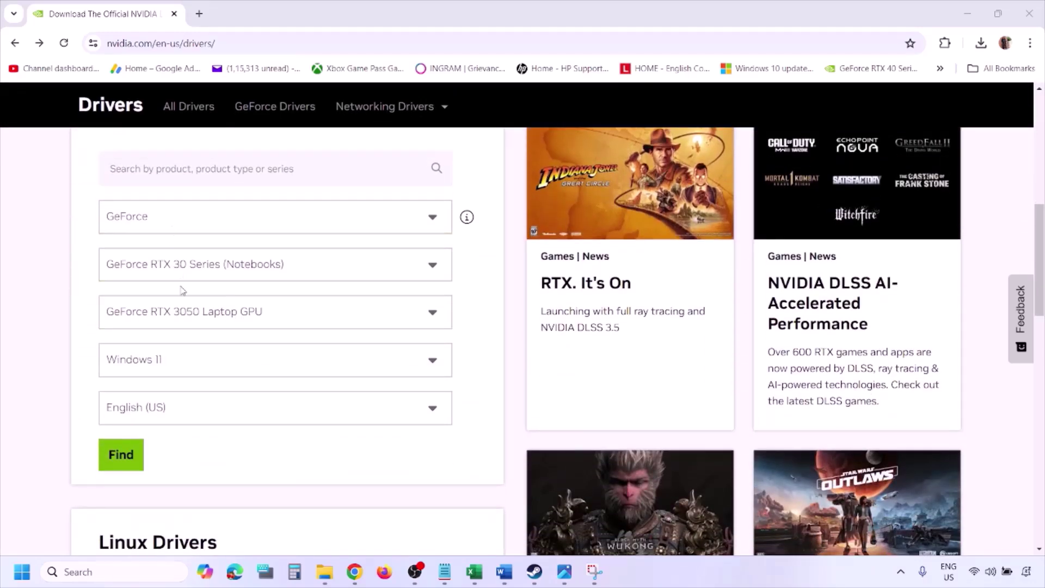
pyautogui.click(172, 363)
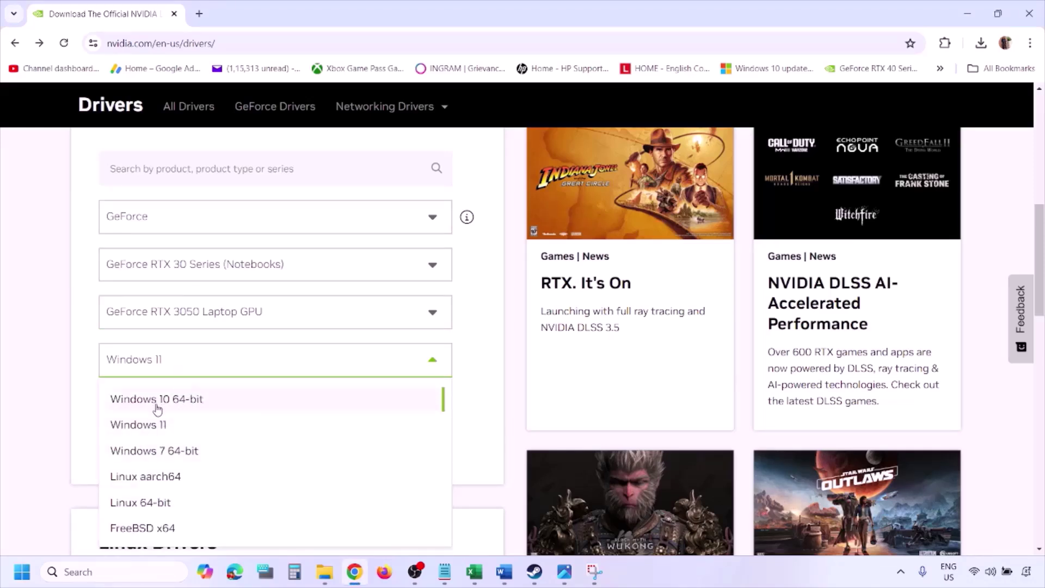
pyautogui.click(152, 426)
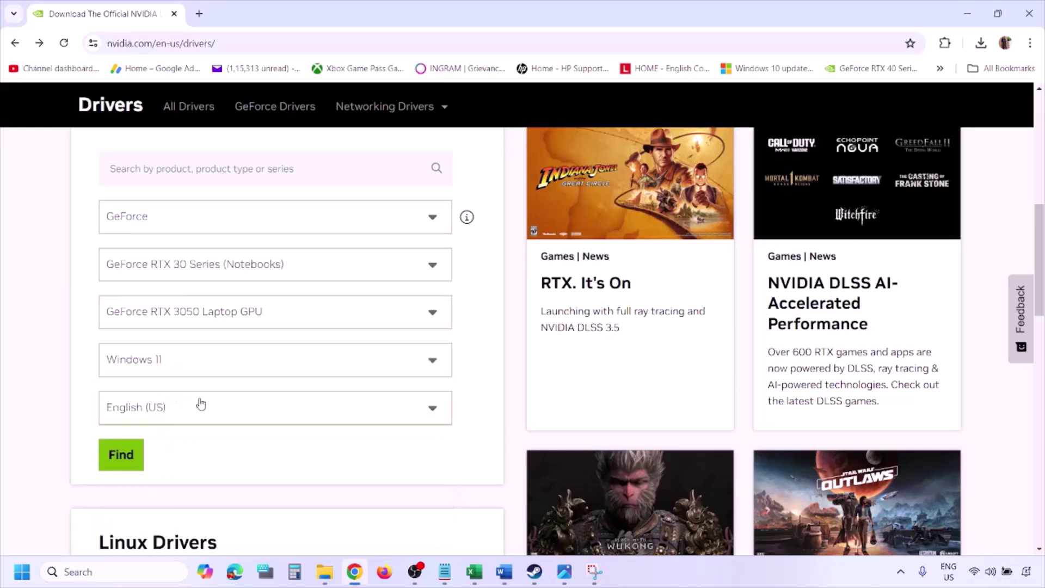
pyautogui.click(121, 456)
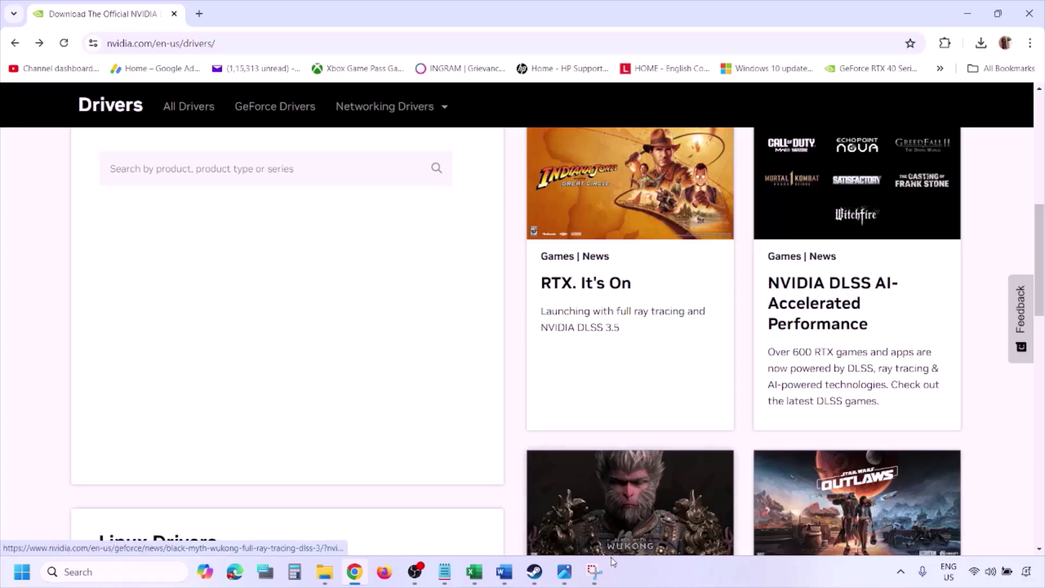
# Switch to the Photos app and view the screenshots 1.png through 5.png of the NVIDIA driver download and custom clean installation
pyautogui.click(565, 576)
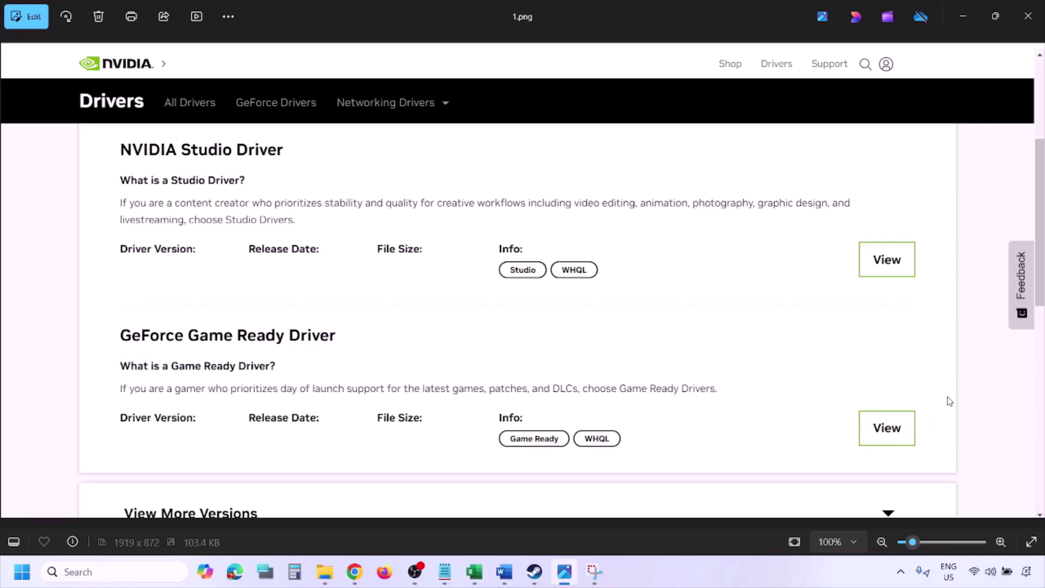
pyautogui.press('Right')
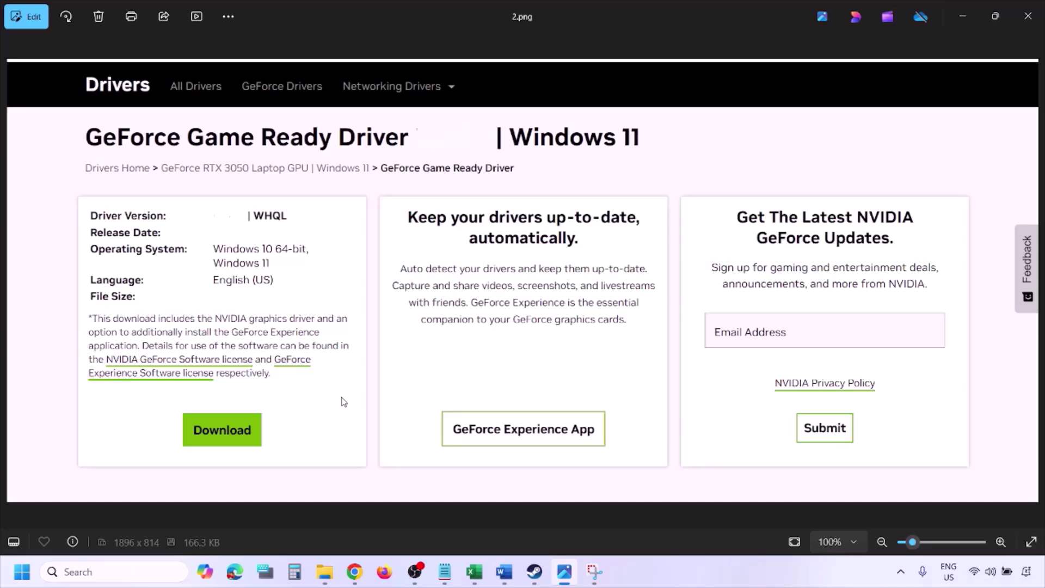
pyautogui.press('Right')
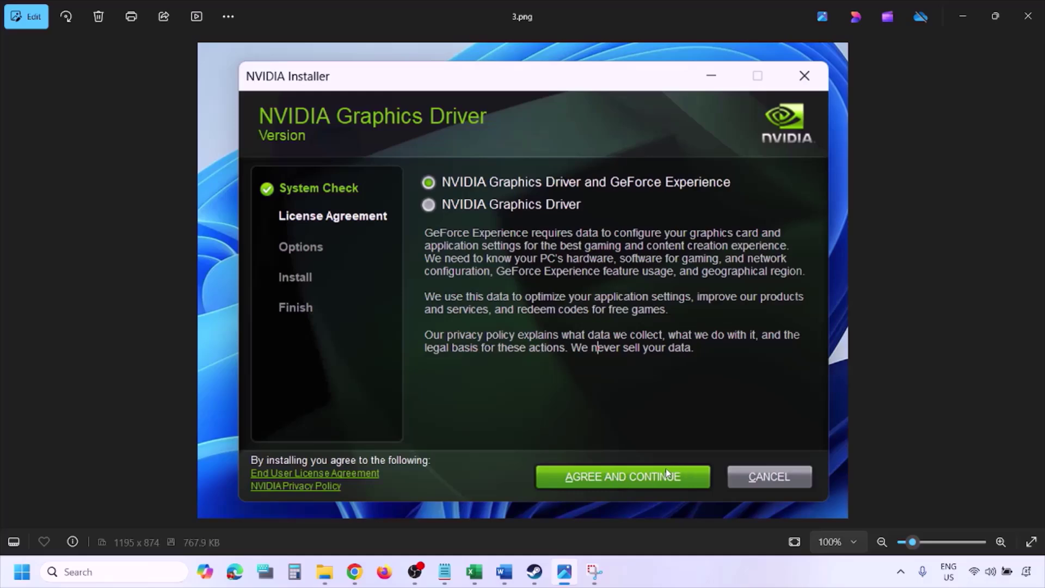
pyautogui.press('Right')
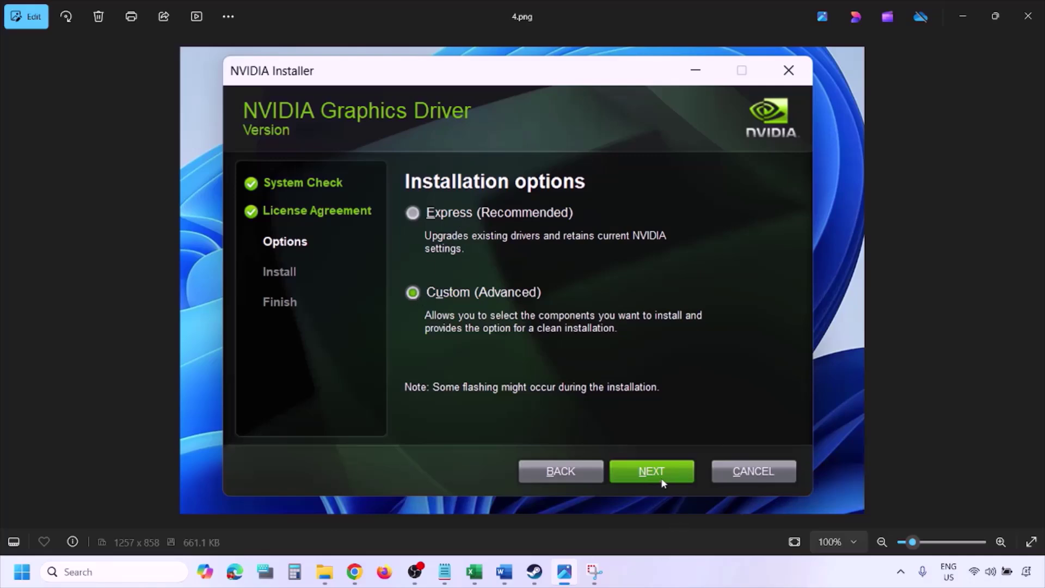
pyautogui.press('Right')
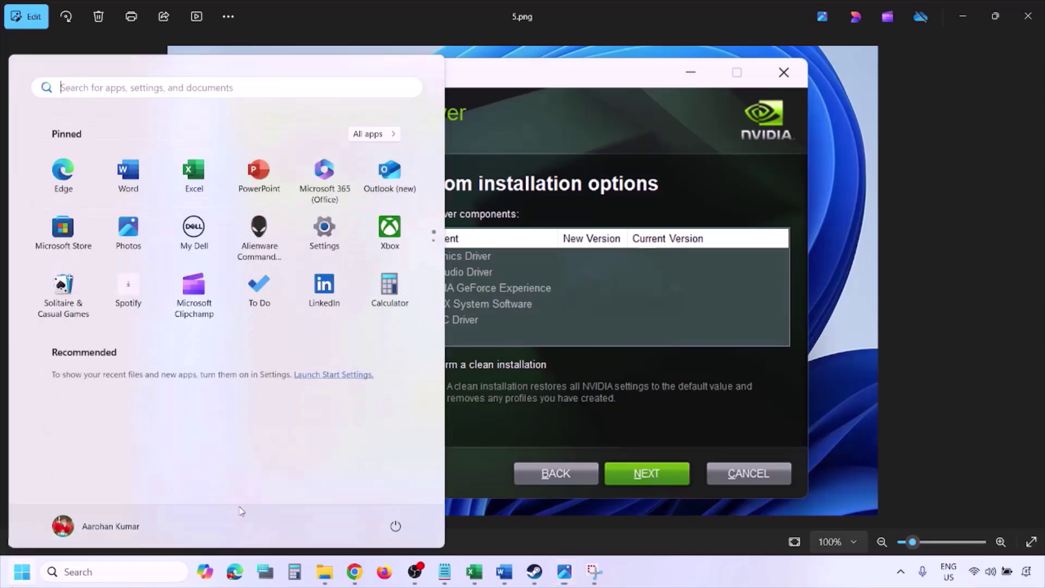
# Bring up the computer's power options, dismiss them without restarting, and put the driver screenshots away
pyautogui.click(21, 572)
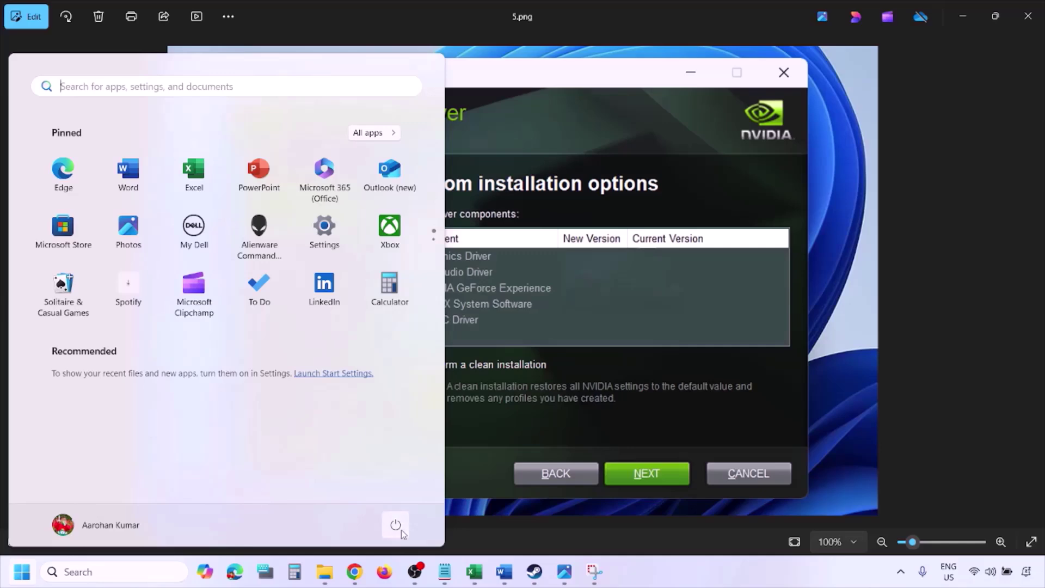
pyautogui.click(396, 526)
pyautogui.click(657, 551)
pyautogui.click(565, 572)
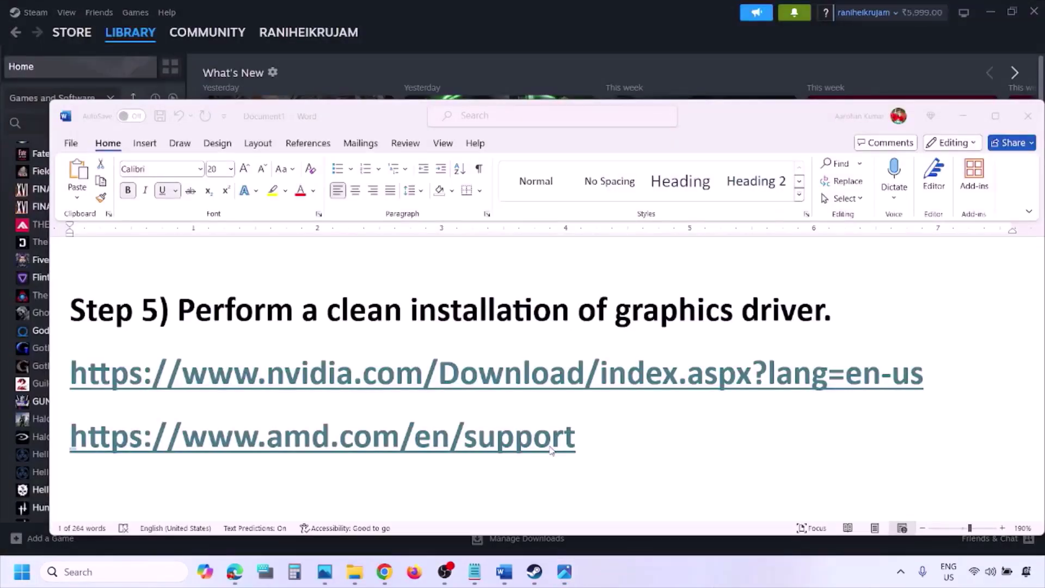
# Highlight the AMD support link in the document, and view the computer's Restart option without choosing it
pyautogui.click(616, 438)
pyautogui.tripleClick(594, 439)
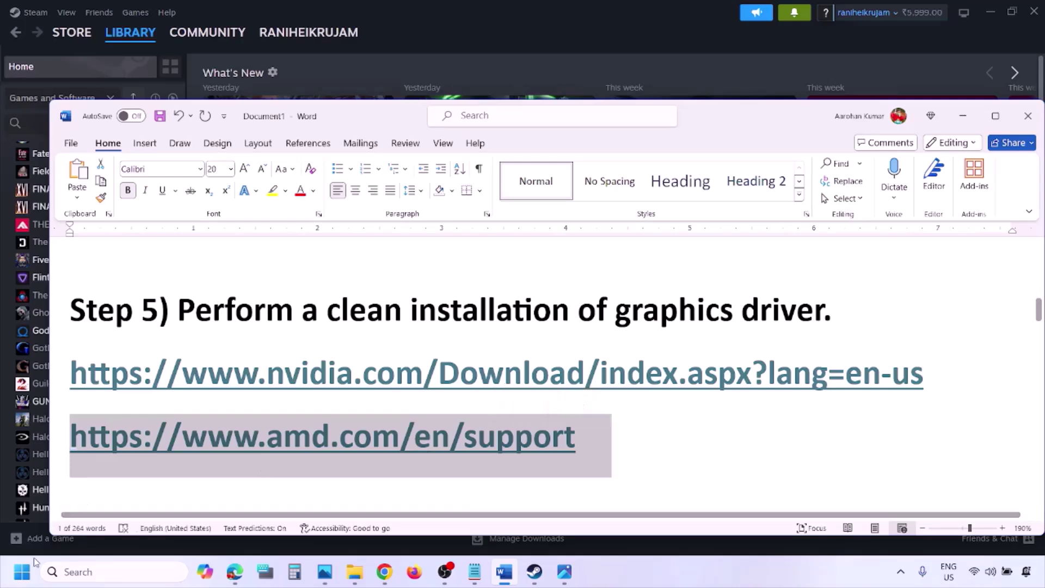
pyautogui.click(22, 571)
pyautogui.click(395, 526)
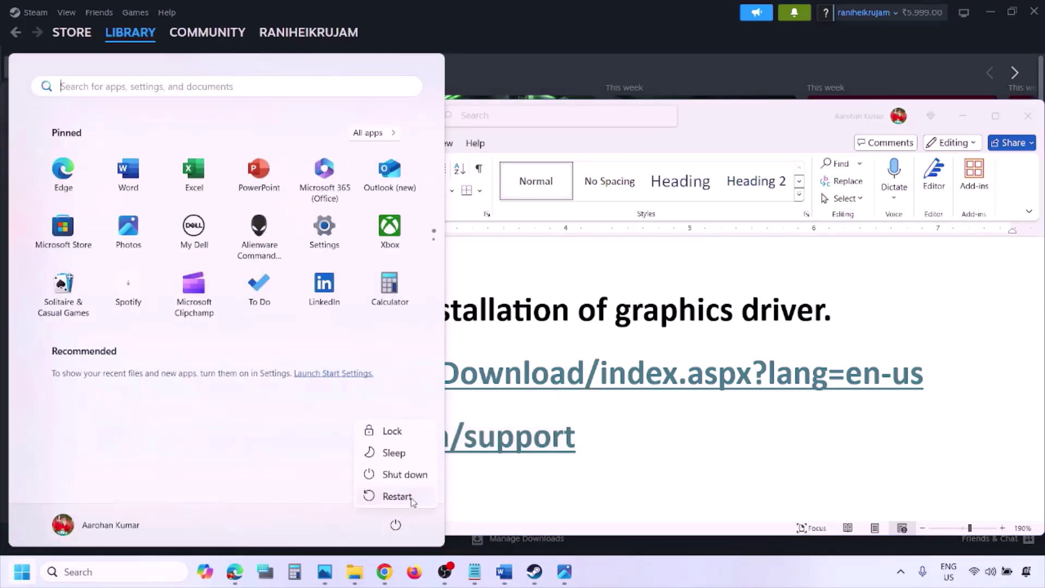
pyautogui.click(661, 576)
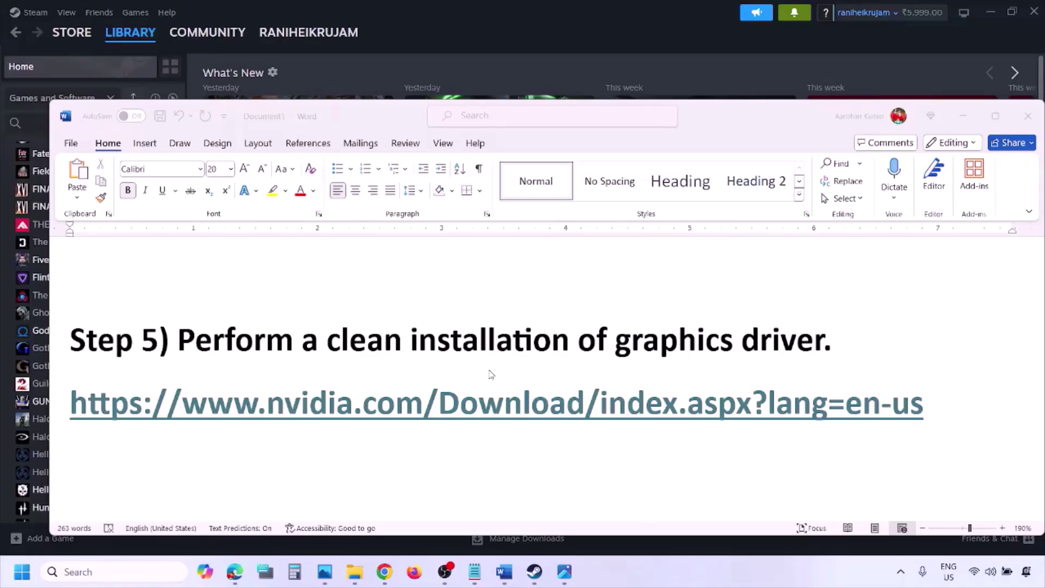
# Search Windows for "graphics" and open the Graphics settings page
pyautogui.scroll(-3, 490, 373)
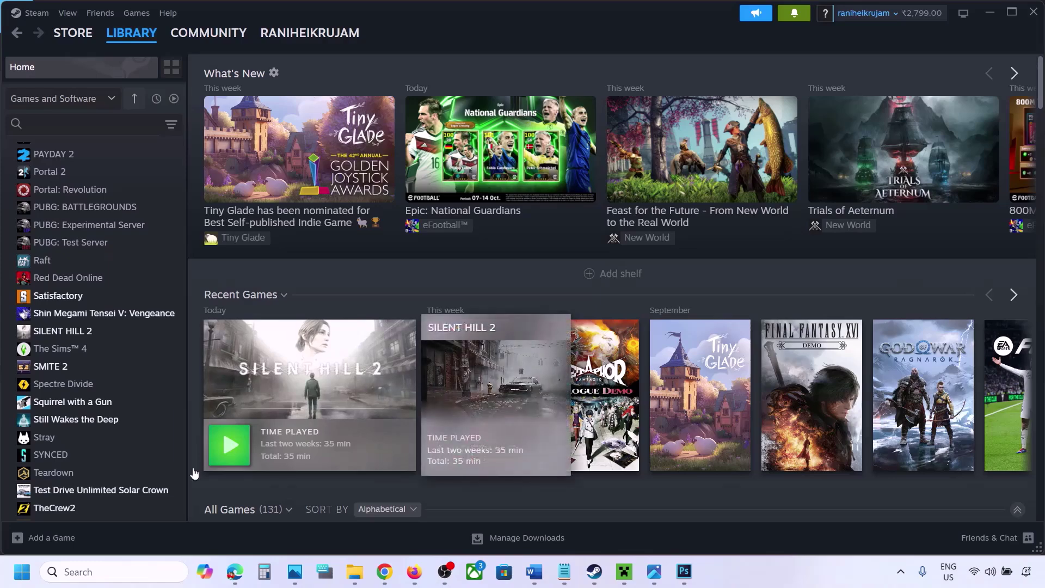
pyautogui.click(82, 571)
pyautogui.write('gr')
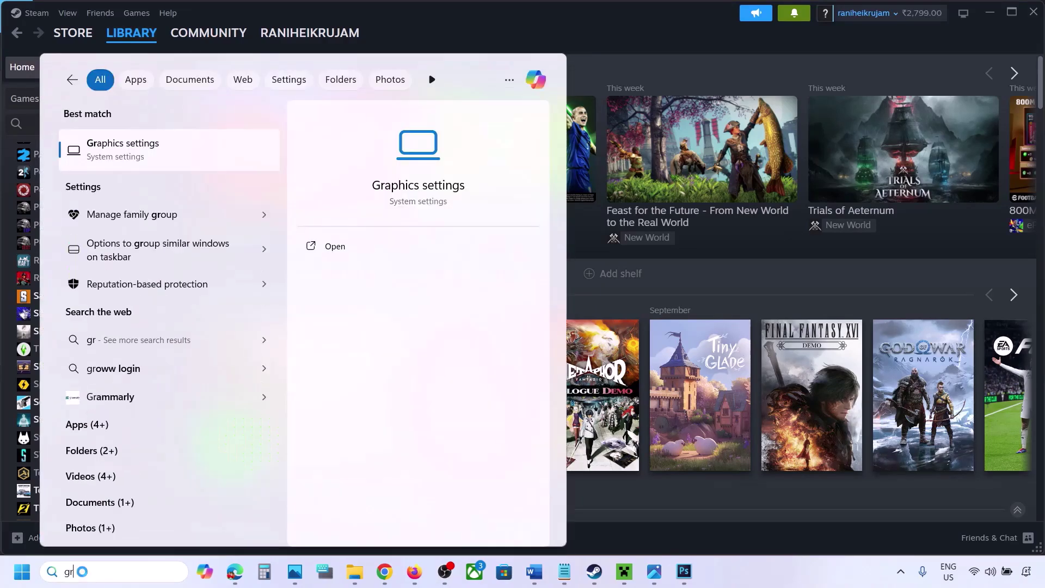
pyautogui.write('aphics')
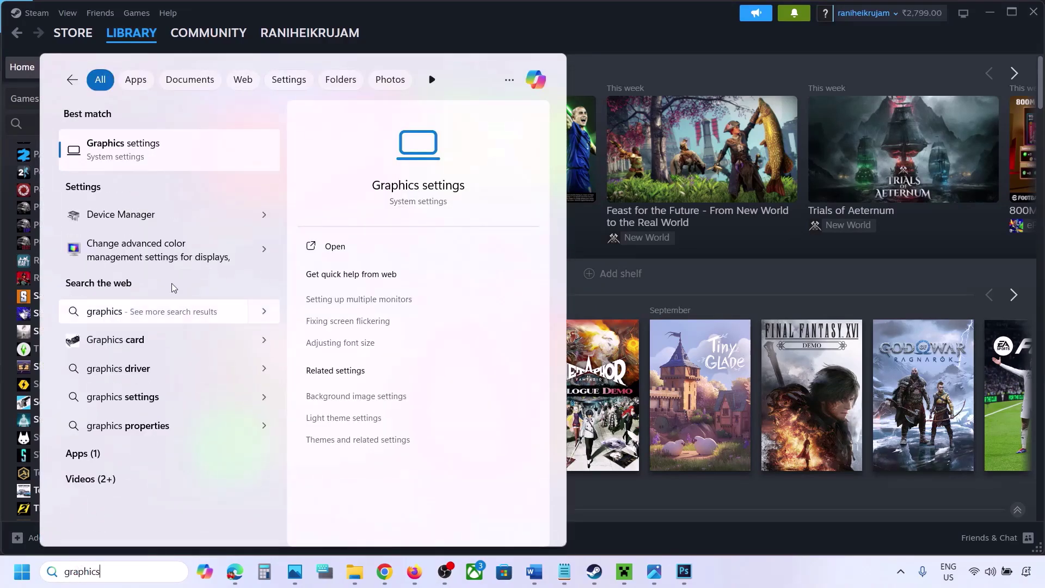
pyautogui.click(129, 156)
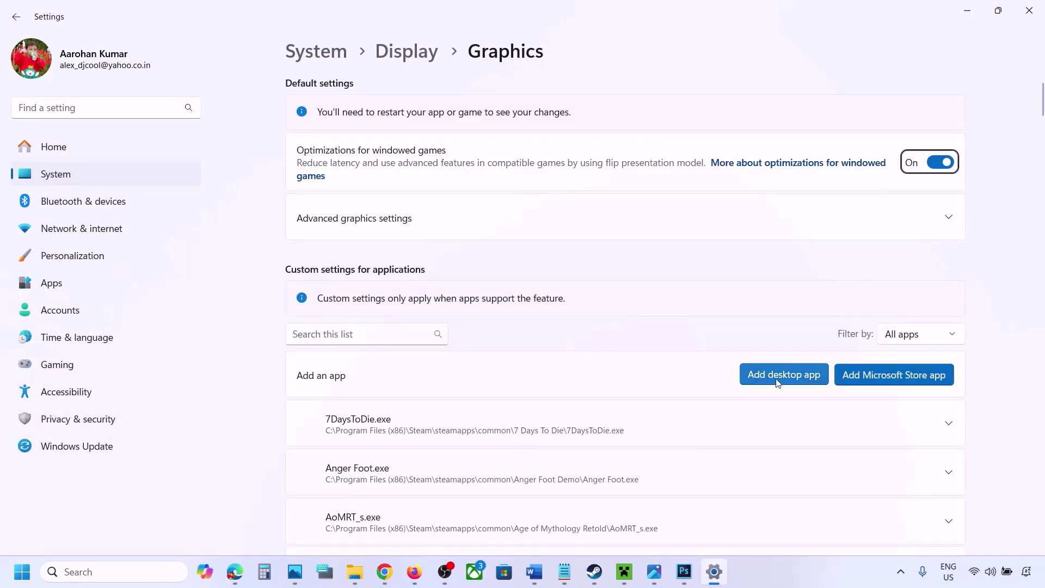
# Start adding a desktop app, browse to Steam's steamapps\common folder for the game, and cancel the file selection
pyautogui.click(791, 376)
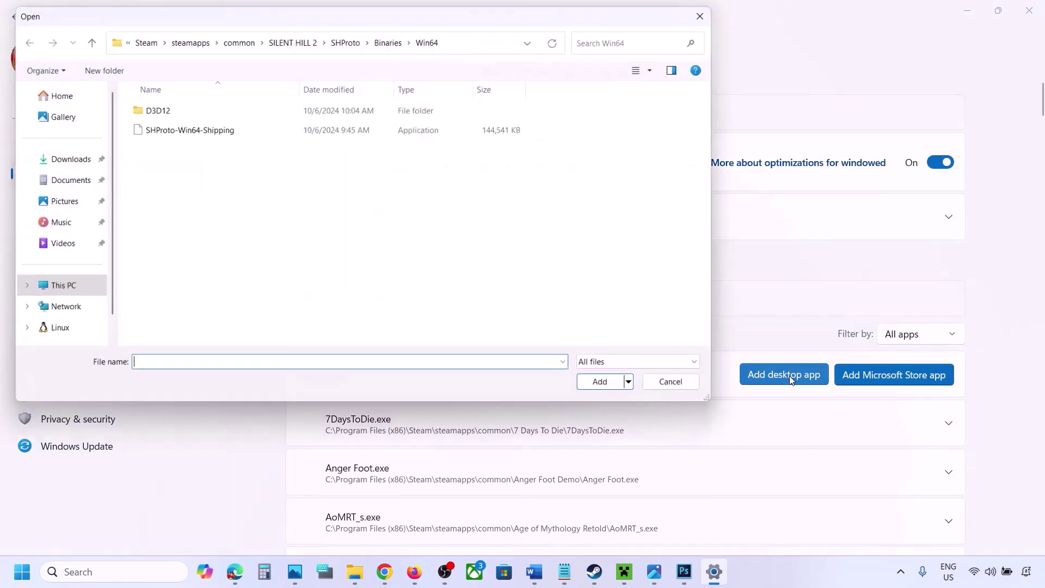
pyautogui.click(248, 38)
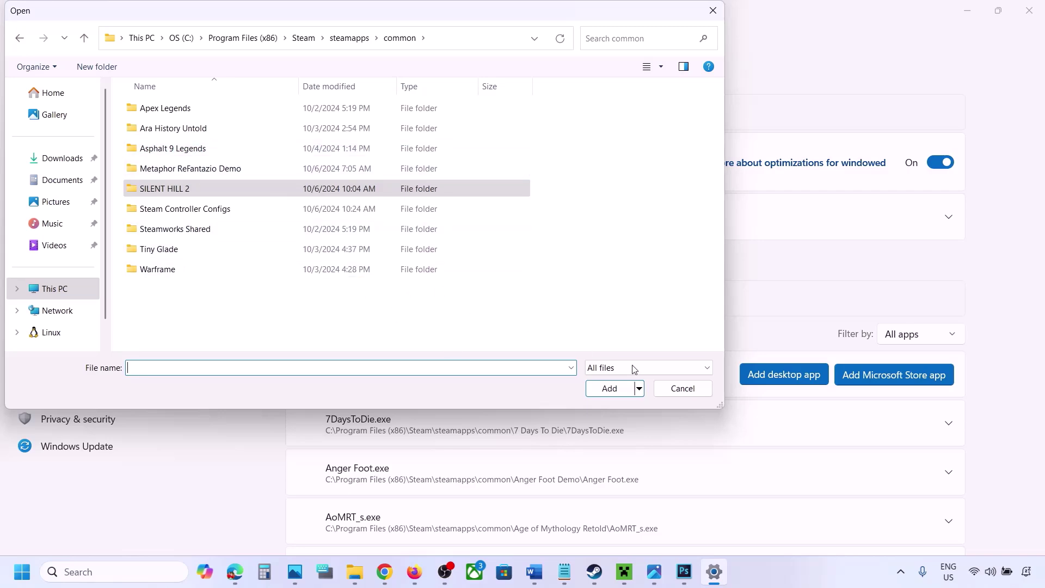
pyautogui.click(675, 389)
# Set the GPU preference of ChainedTogether-Win64-Shipping.exe to High Performance (NVIDIA GeForce RTX 3050 Laptop GPU)
pyautogui.scroll(-2, 655, 424)
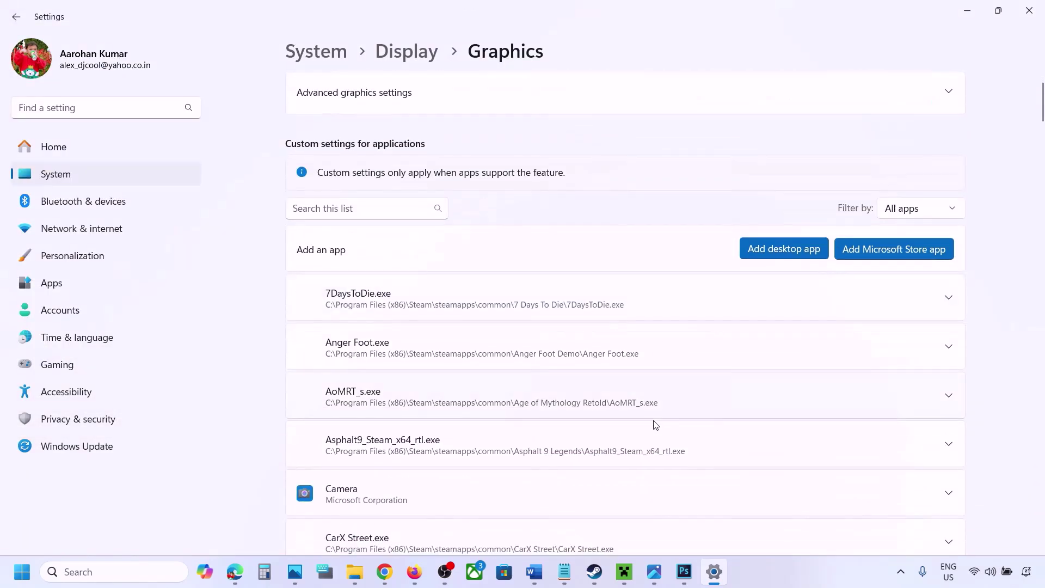
pyautogui.scroll(-6, 655, 424)
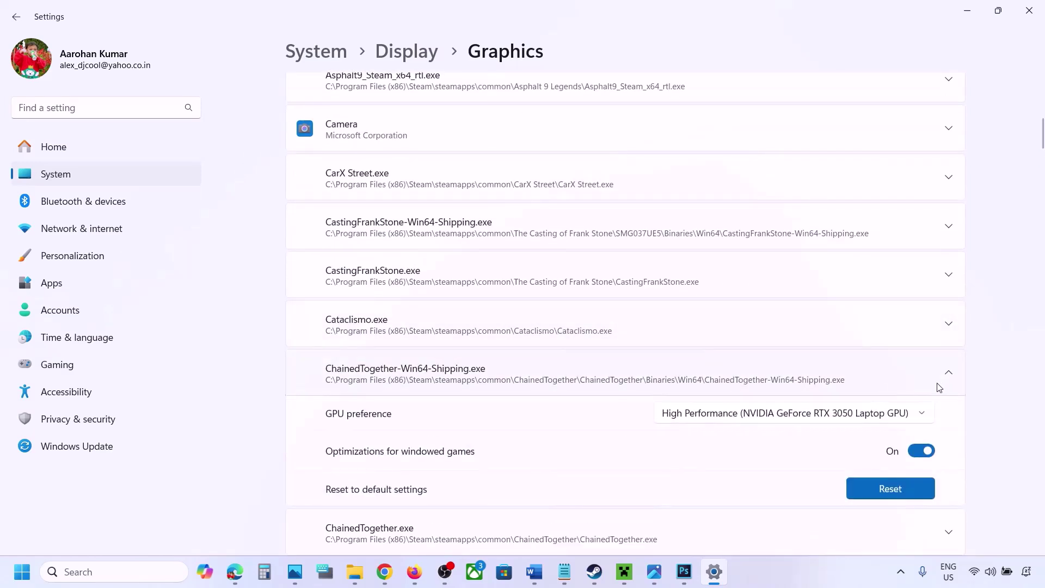
pyautogui.click(886, 417)
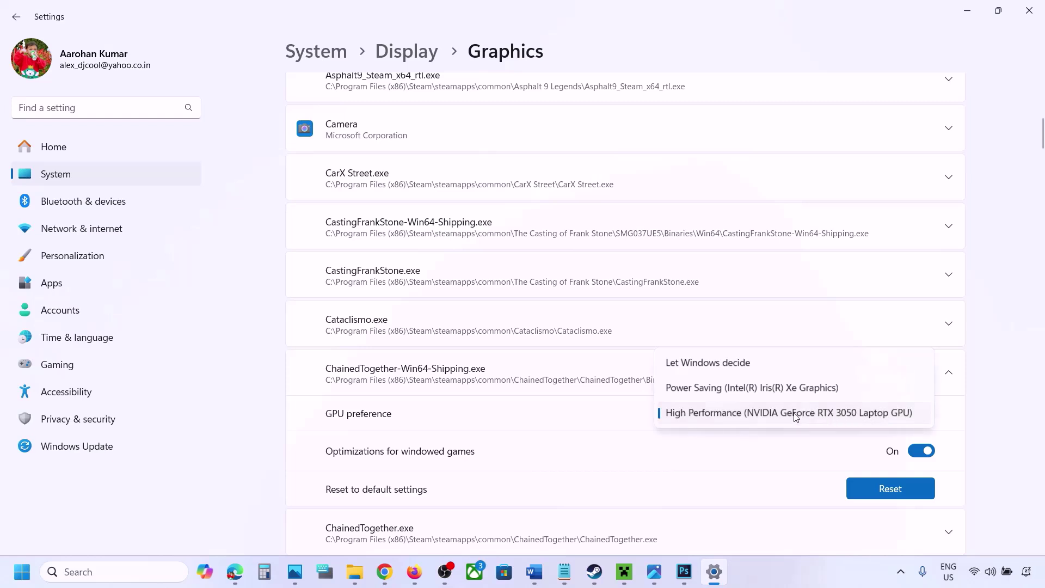
pyautogui.click(827, 413)
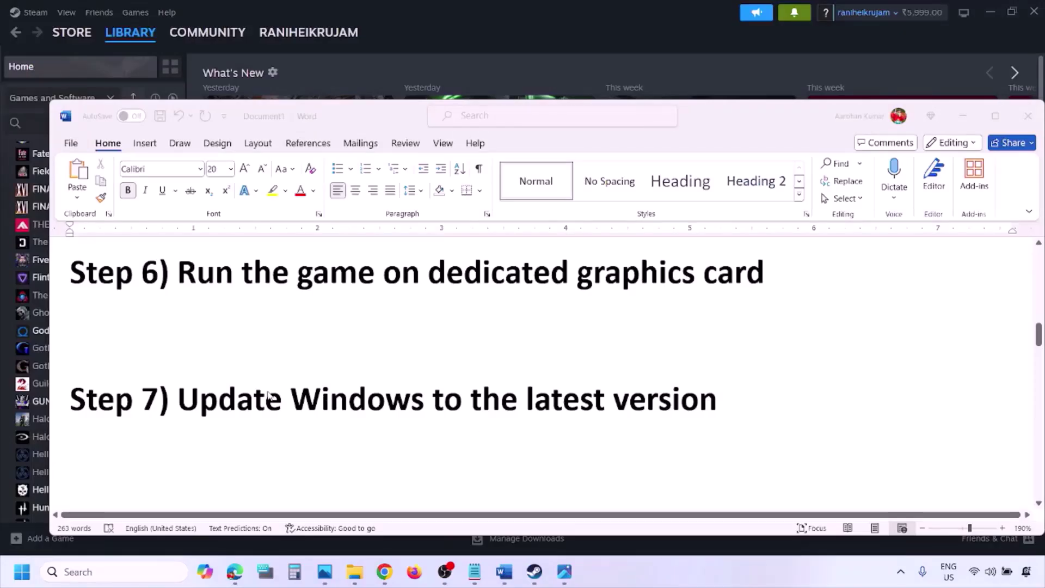
# Highlight the document's Step 7 text "Update Windows to the latest version", and check for updates in Windows Update
pyautogui.click(232, 389)
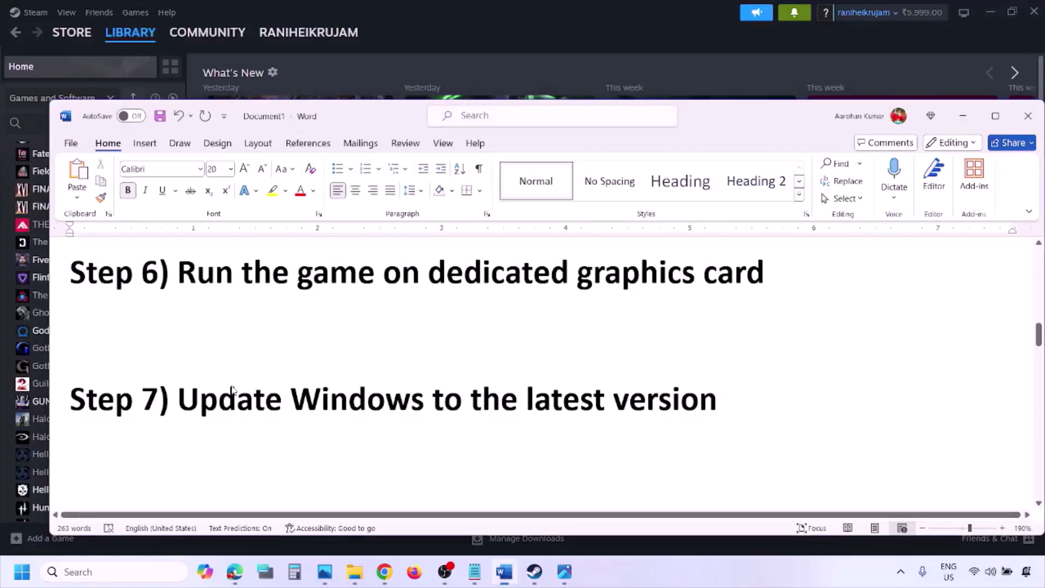
pyautogui.moveTo(180, 400); pyautogui.dragTo(707, 414)
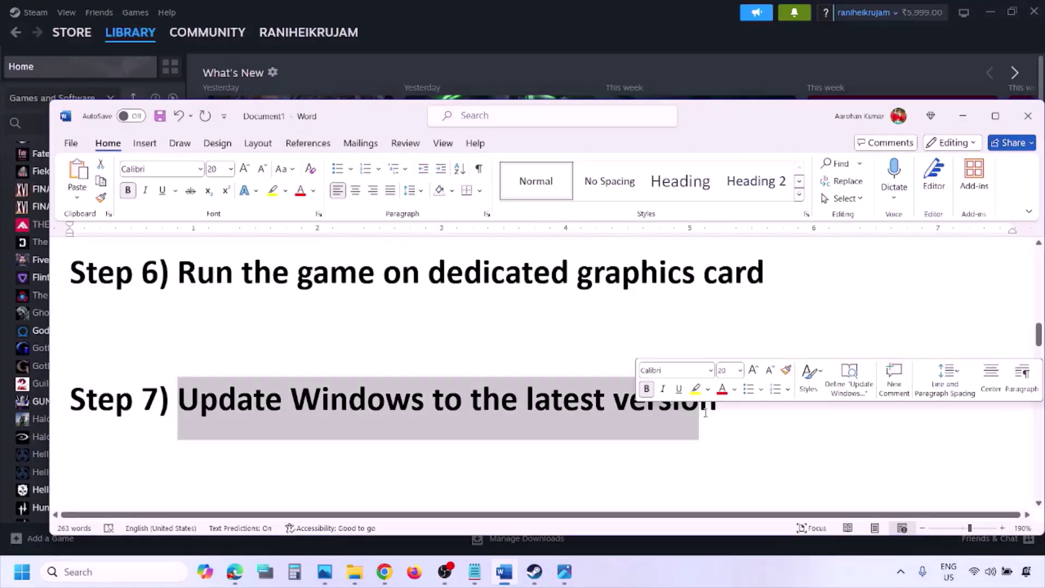
pyautogui.press('super+i')
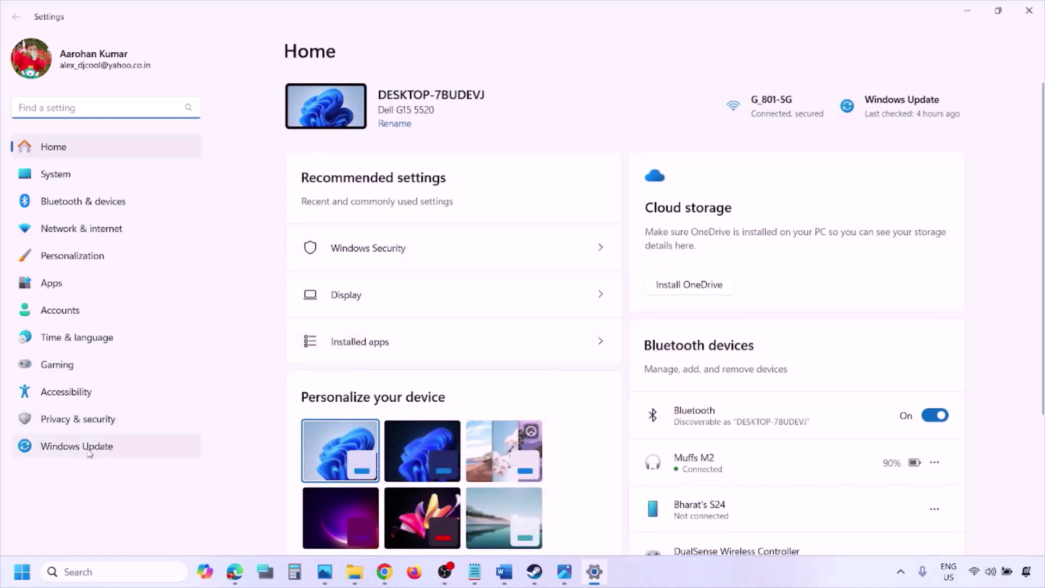
pyautogui.click(88, 446)
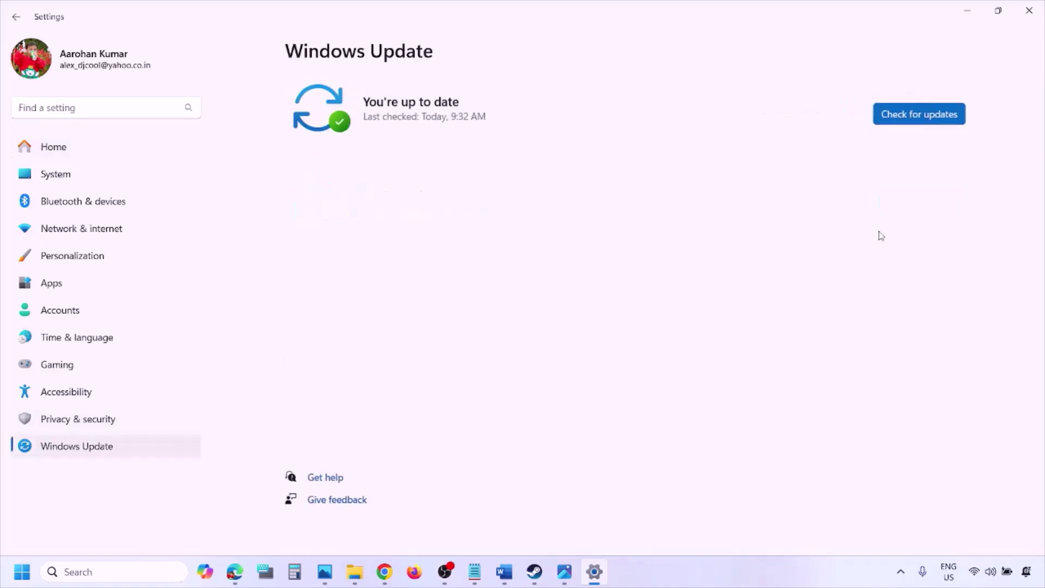
pyautogui.click(920, 113)
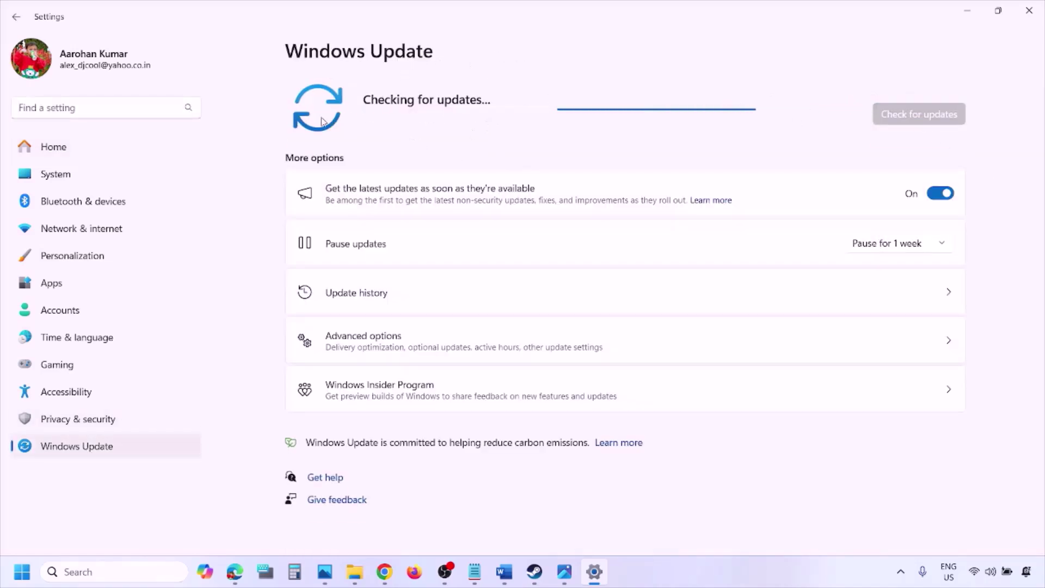
# Bring up the PC's power options to show Restart, and return to the Word document without restarting
pyautogui.click(22, 572)
pyautogui.click(395, 525)
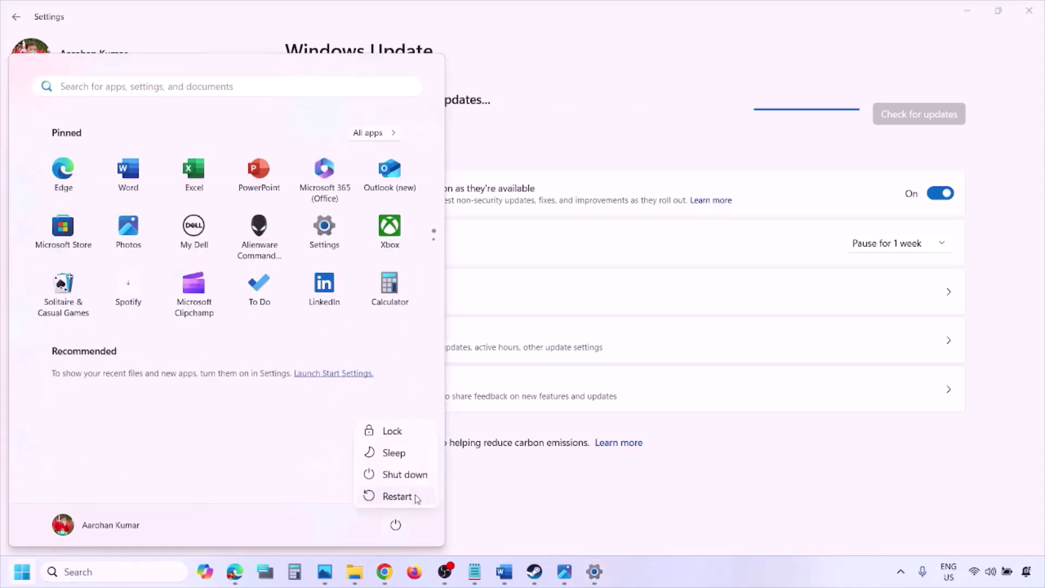
pyautogui.click(505, 575)
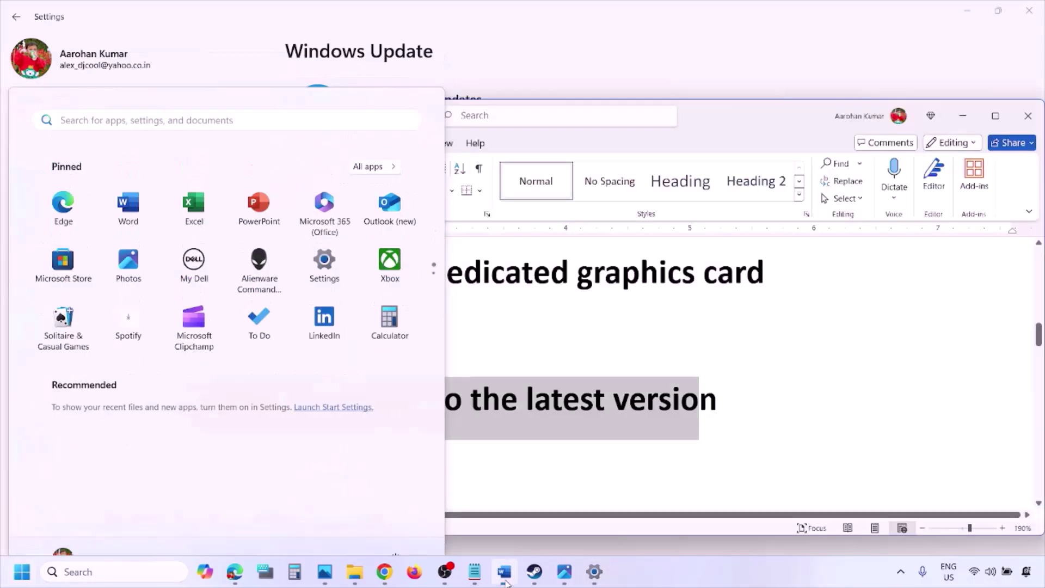
# Copy the Visual C++ link from the document's Step 8 and open it in a new Chrome window
pyautogui.scroll(-2, 456, 422)
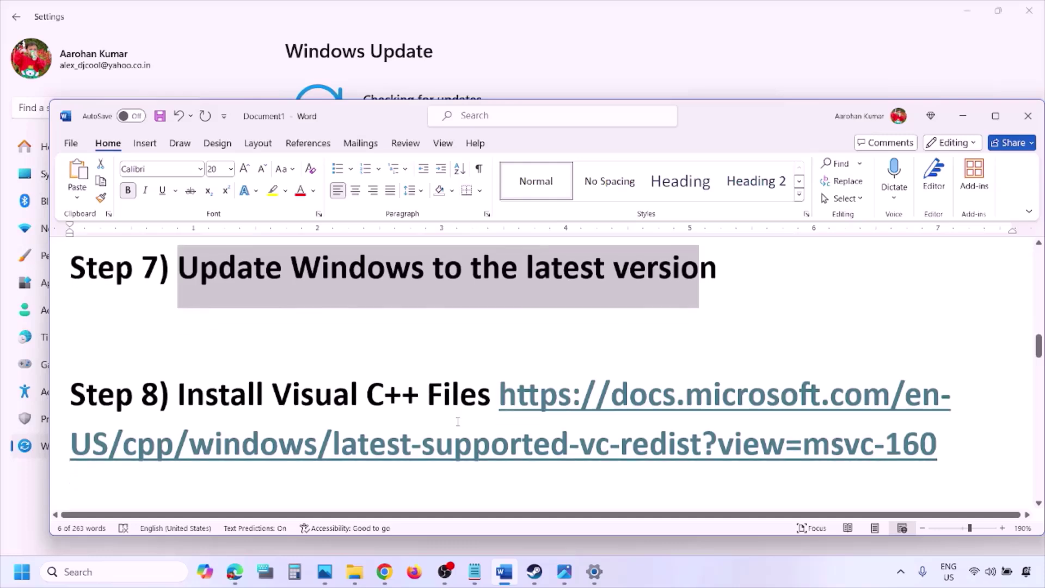
pyautogui.moveTo(955, 453); pyautogui.dragTo(572, 404)
pyautogui.hotkey('ctrl', 'c')
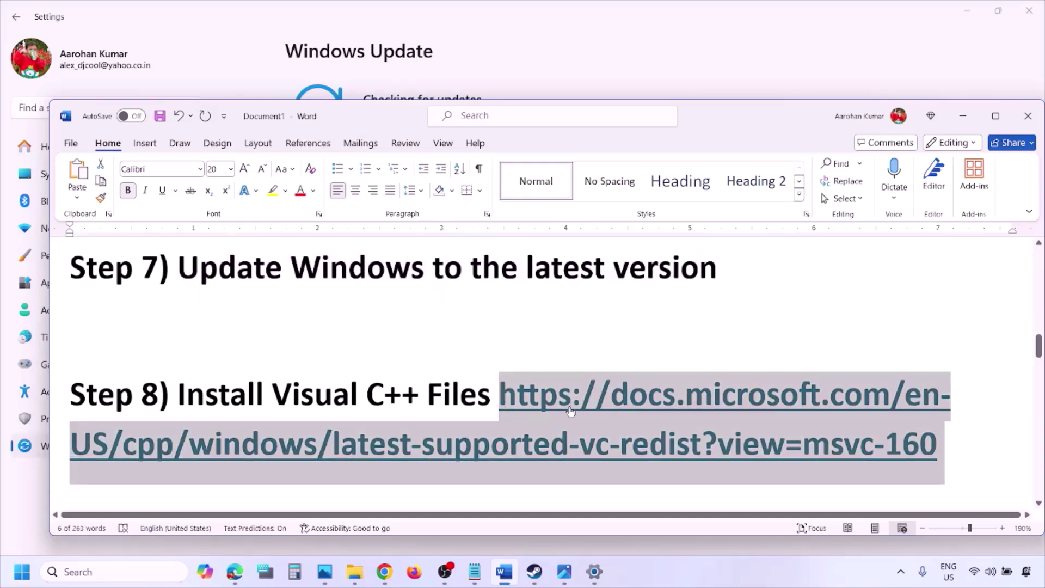
pyautogui.rightClick(384, 572)
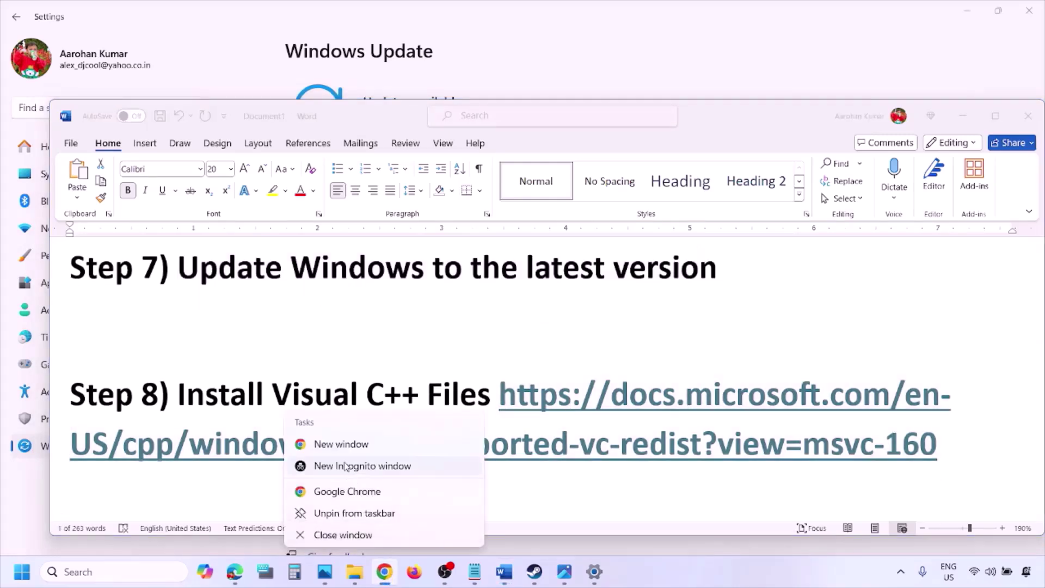
pyautogui.click(341, 444)
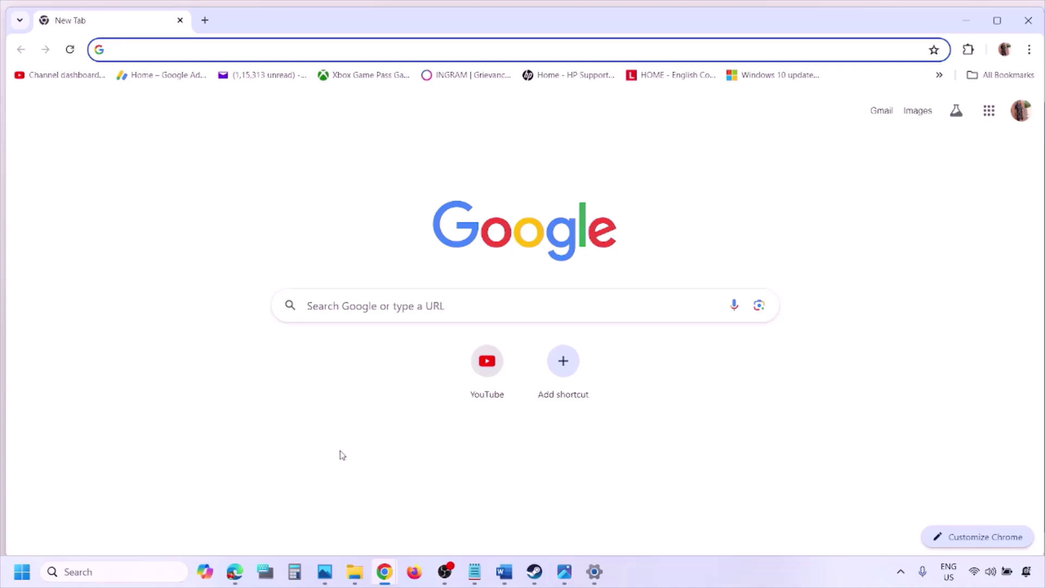
pyautogui.hotkey('ctrl', 'v')
pyautogui.press('Return')
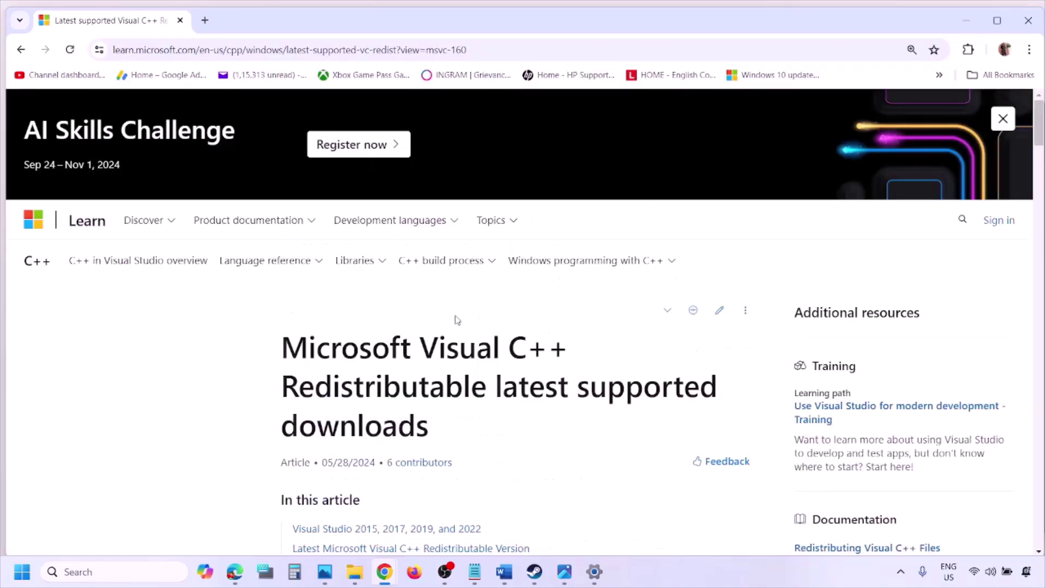
# Highlight the "Visual Studio 2015, 2017, 2019, and 2022" heading, and the X86 and X64 entries in the download table
pyautogui.scroll(-6, 455, 319)
pyautogui.scroll(-4, 454, 317)
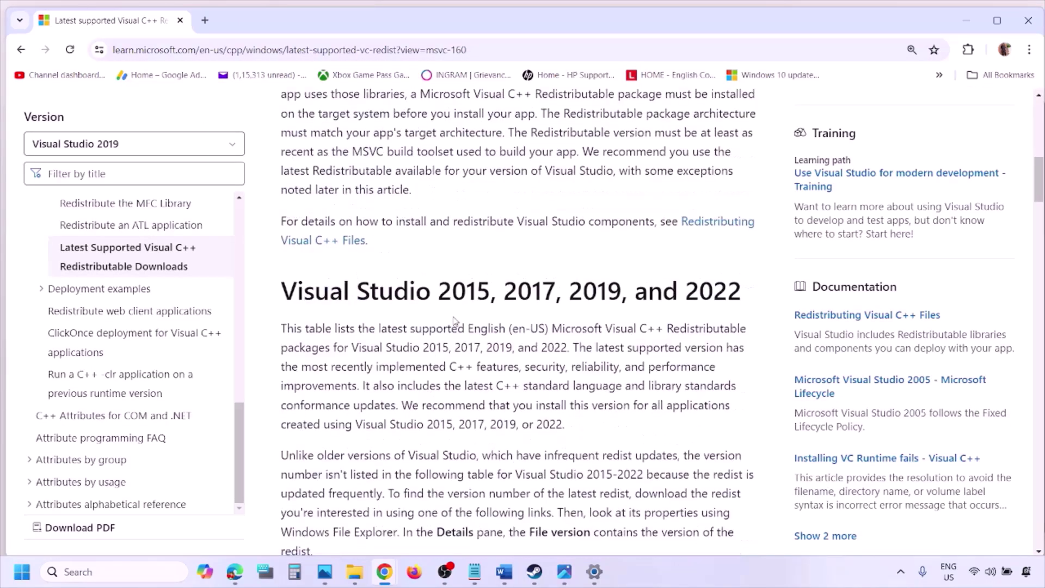
pyautogui.moveTo(338, 296); pyautogui.dragTo(703, 292)
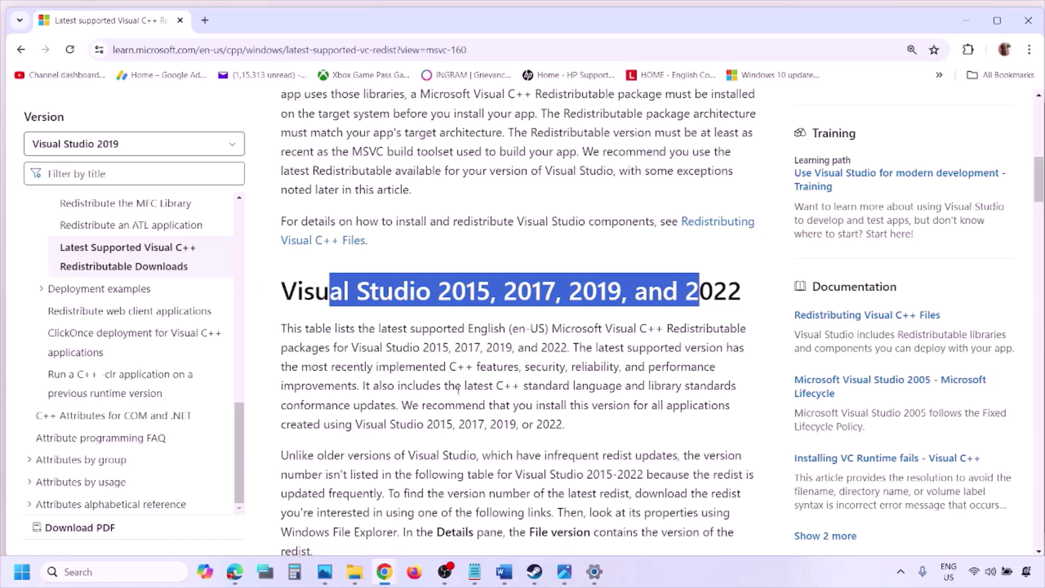
pyautogui.scroll(-10, 458, 389)
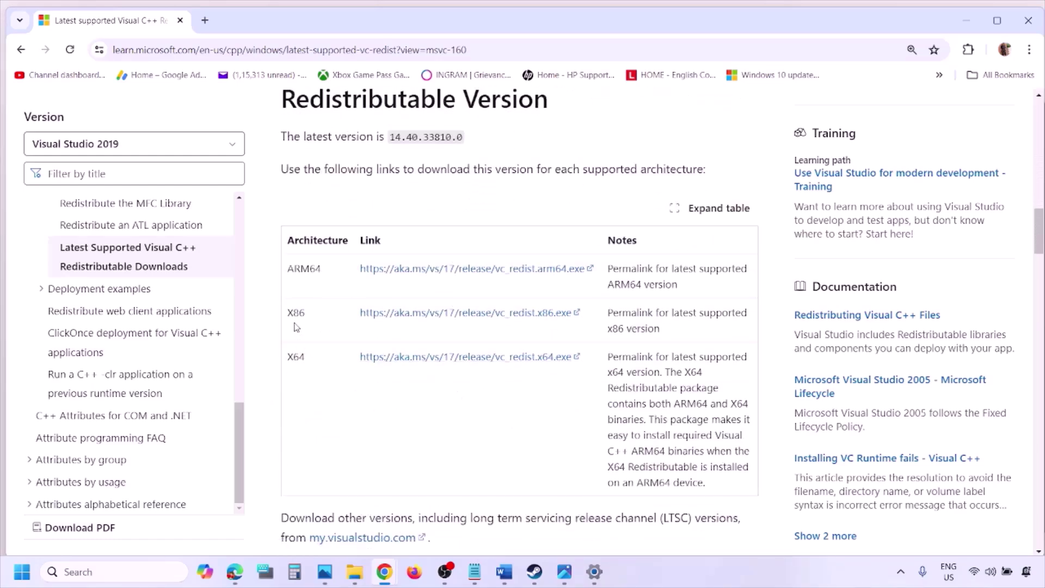
pyautogui.doubleClick(294, 314)
pyautogui.doubleClick(297, 356)
# Download the X86 Visual C++ Redistributable, launch its installer and start the repair
pyautogui.moveTo(291, 312); pyautogui.dragTo(514, 325)
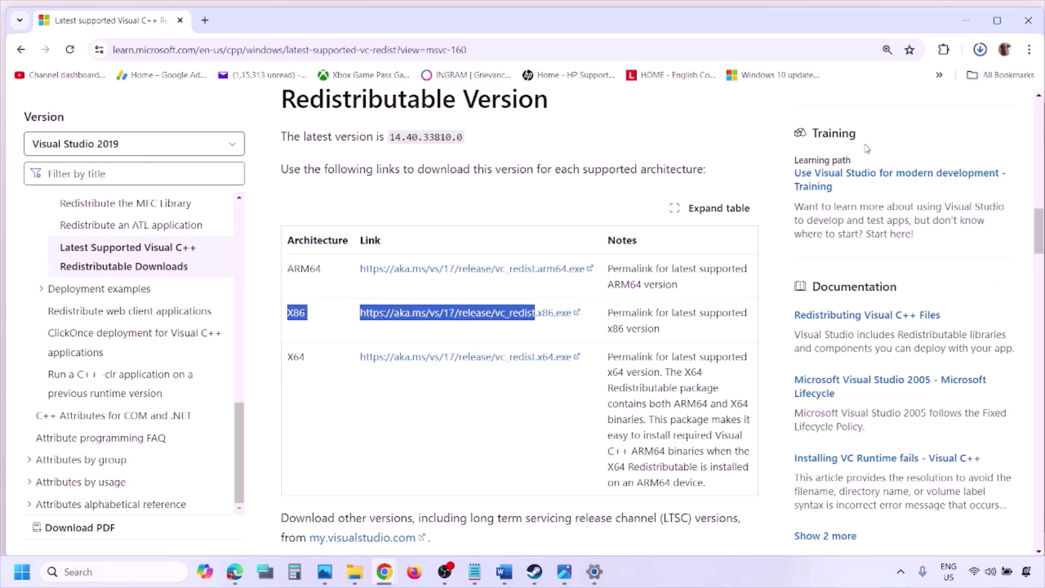
pyautogui.click(866, 83)
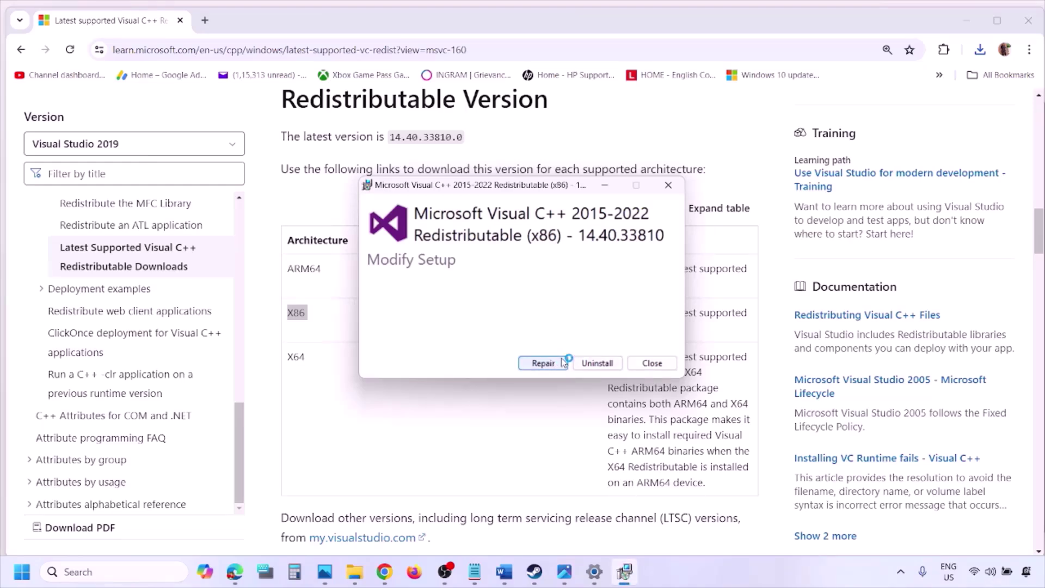
pyautogui.click(563, 363)
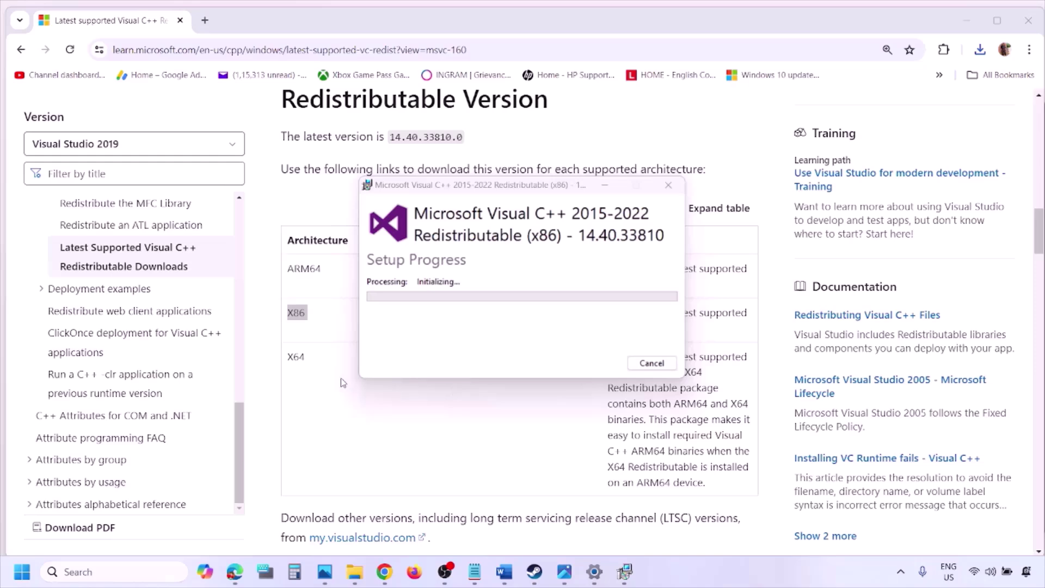
# Download the X64 Visual C++ Redistributable, launch VC_redist.x64.exe and start the repair
pyautogui.click(293, 358)
pyautogui.doubleClick(295, 357)
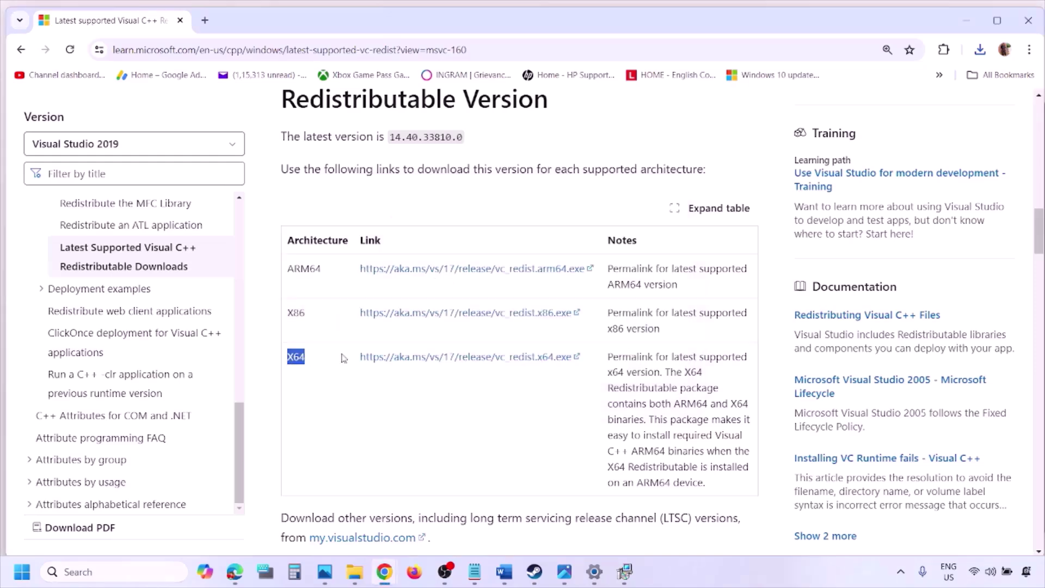
pyautogui.click(473, 360)
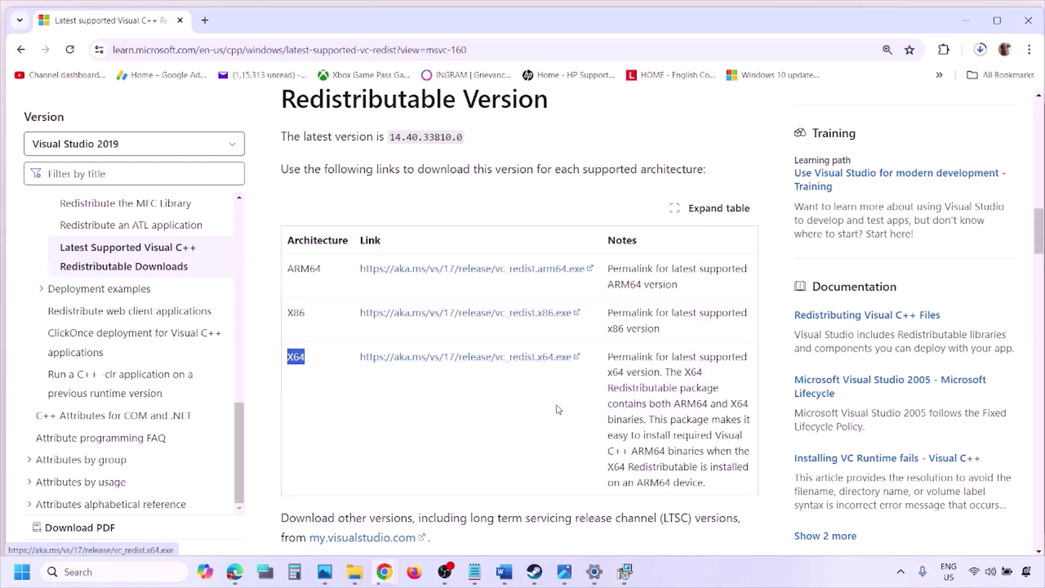
pyautogui.click(625, 573)
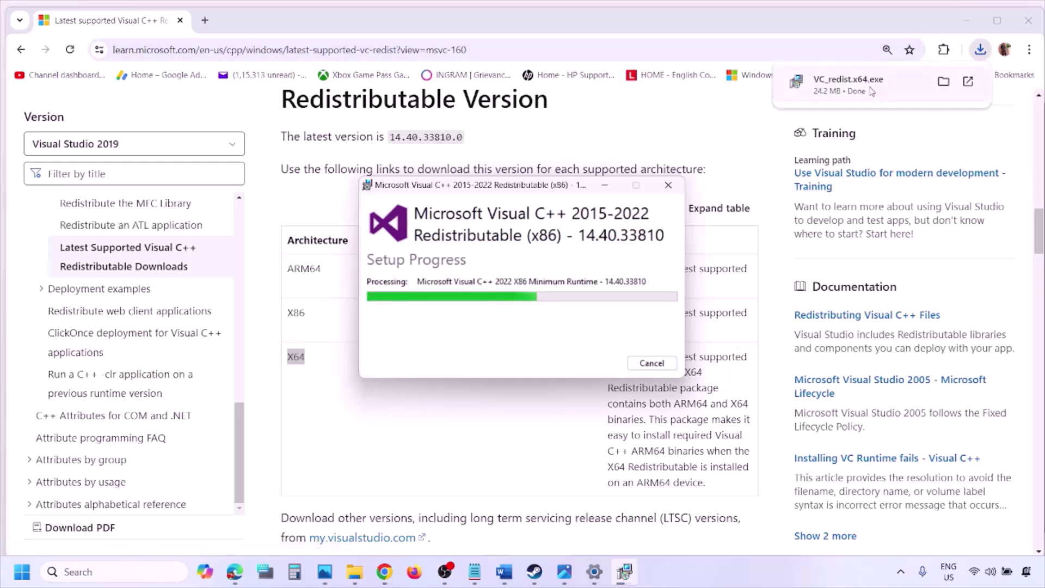
pyautogui.click(751, 163)
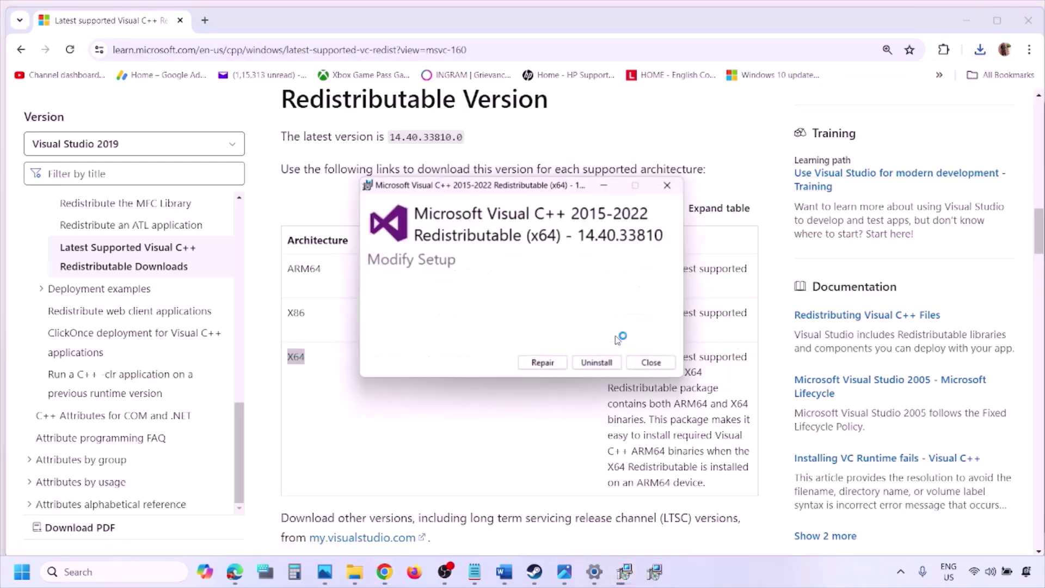
pyautogui.click(551, 366)
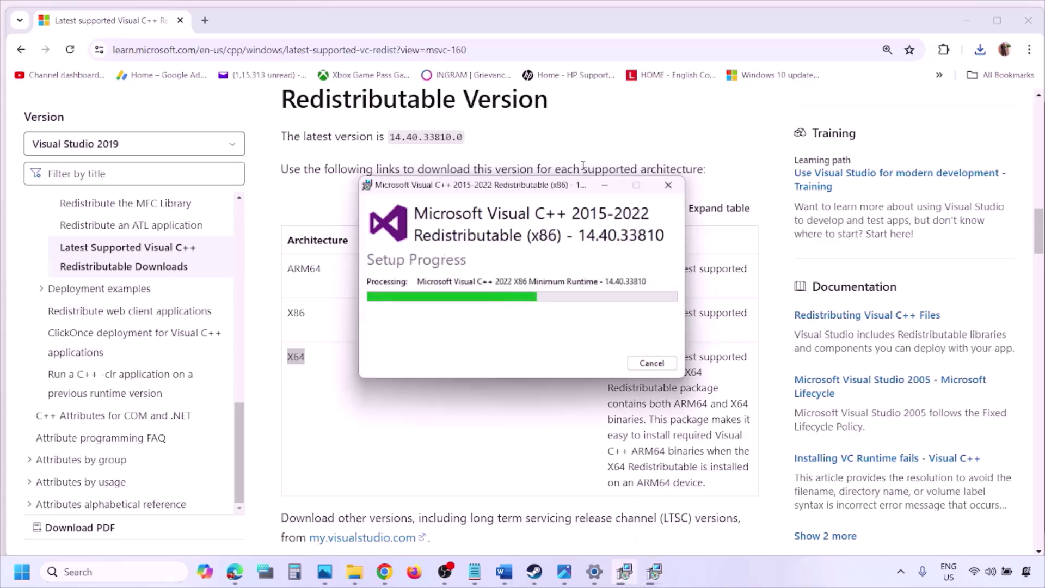
# Place the x86 and x64 Visual C++ setup windows side by side, and return to the download page
pyautogui.moveTo(574, 186); pyautogui.dragTo(331, 232)
pyautogui.moveTo(545, 185); pyautogui.dragTo(680, 243)
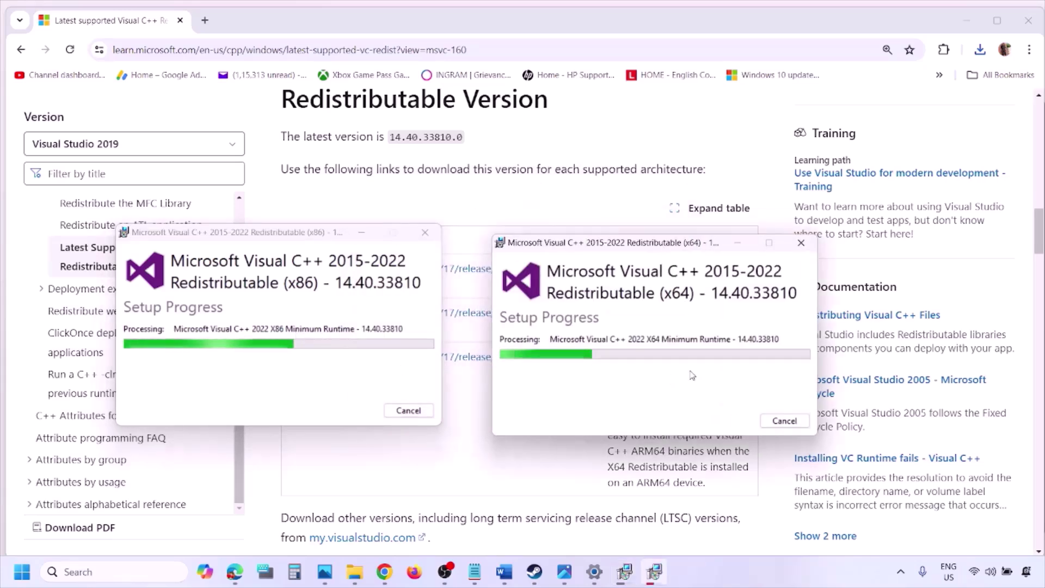
pyautogui.click(460, 471)
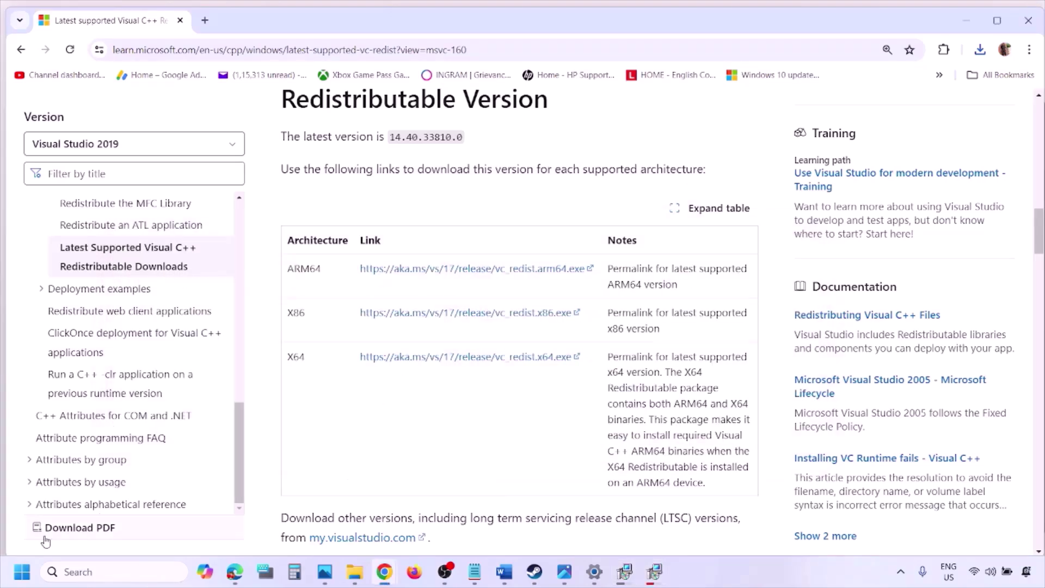
# Display the PC's power options with Restart, and dismiss them to return to the download page
pyautogui.click(22, 571)
pyautogui.click(396, 525)
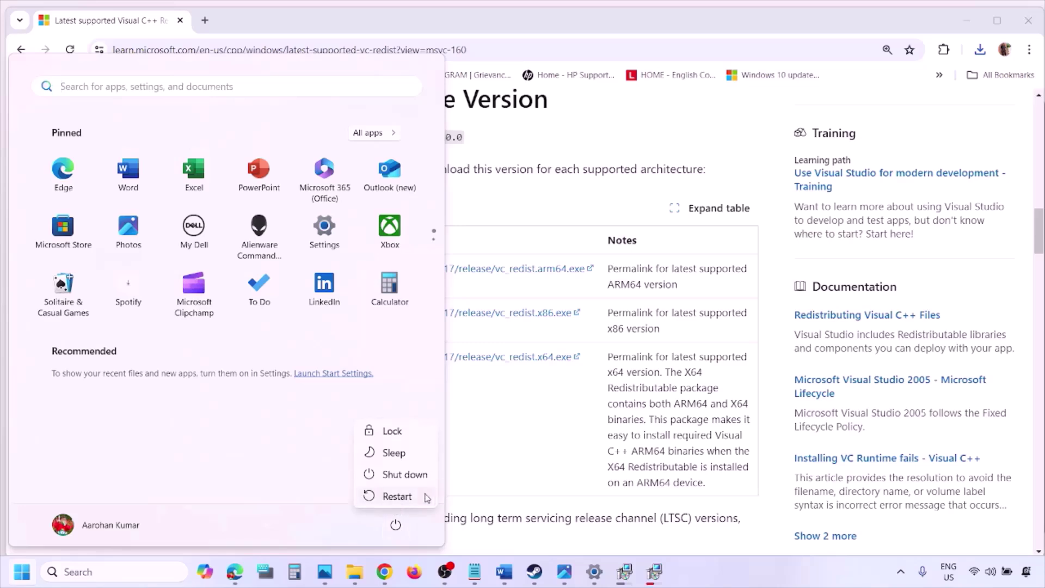
pyautogui.press('Escape')
pyautogui.click(542, 462)
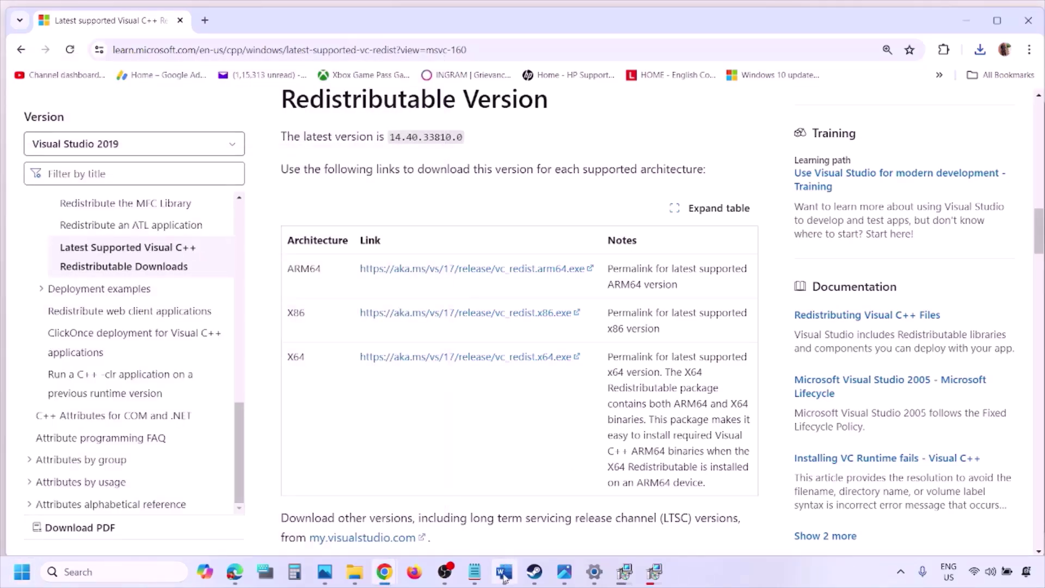
# Switch to the Word document, maximize it at Step 9, and highlight the lines about unplugging external devices
pyautogui.click(504, 575)
pyautogui.scroll(-5, 448, 369)
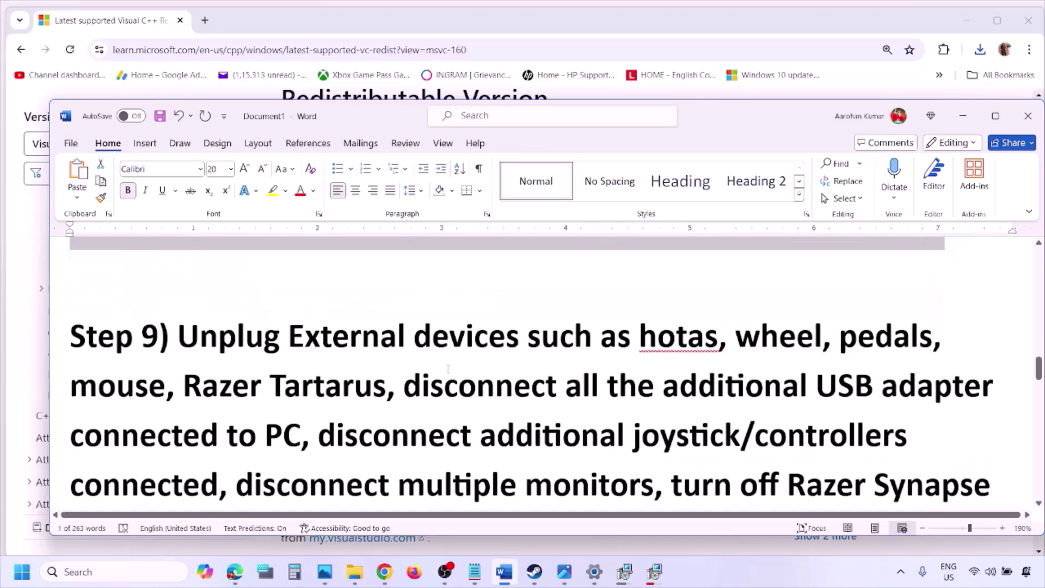
pyautogui.click(996, 116)
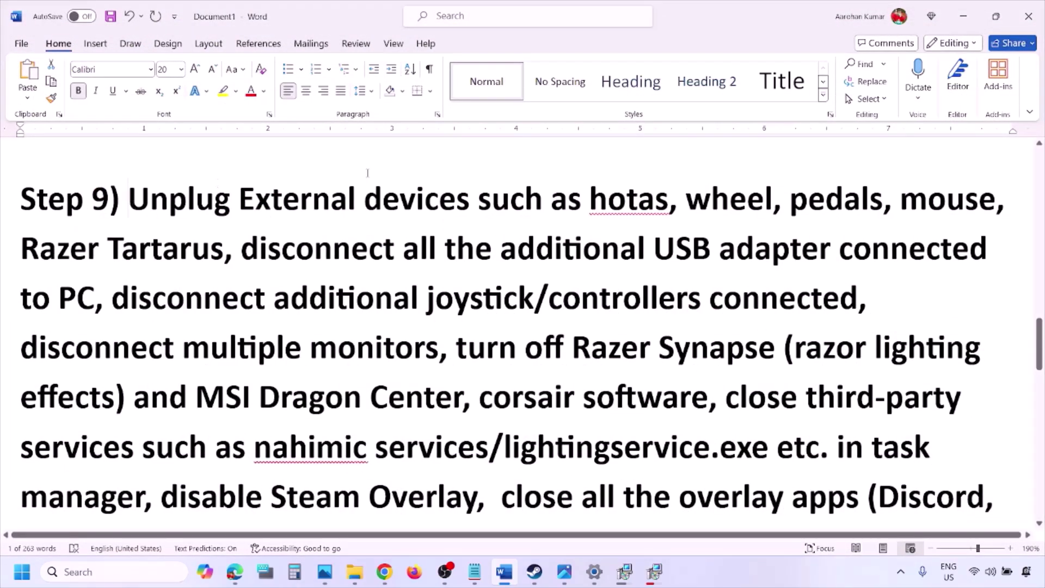
pyautogui.moveTo(368, 173); pyautogui.dragTo(839, 256)
pyautogui.click(774, 246)
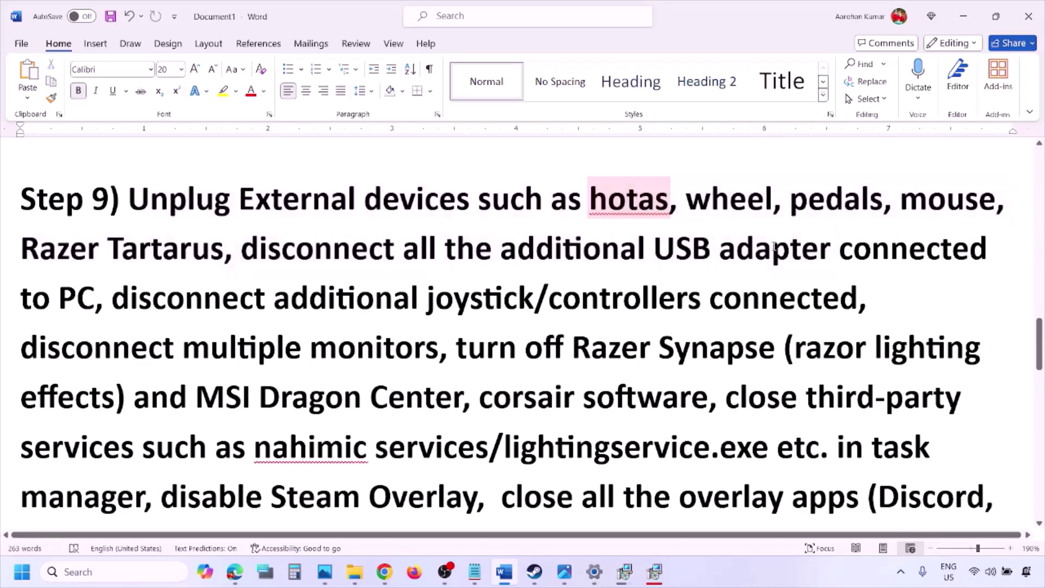
# Highlight the Step 9 advice on additional controllers, multiple monitors, Razer Synapse and third-party services, and disabling Steam Overlay
pyautogui.moveTo(114, 299); pyautogui.dragTo(859, 302)
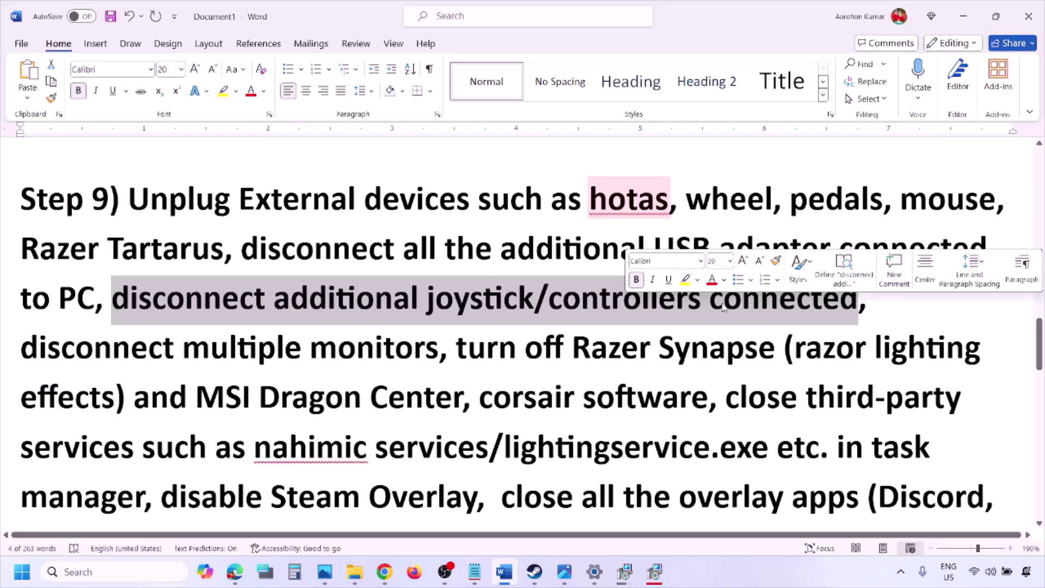
pyautogui.click(695, 327)
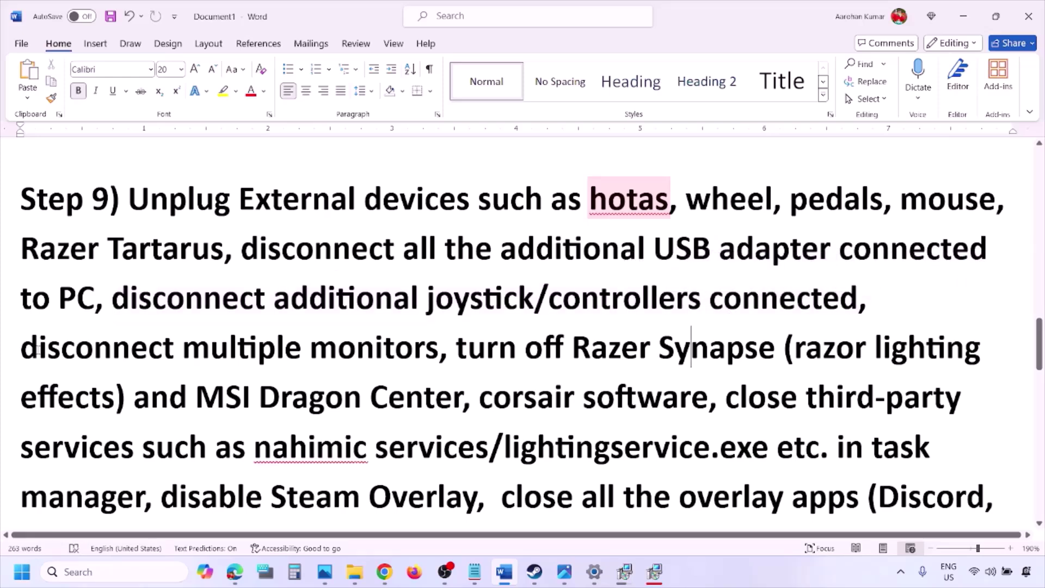
pyautogui.moveTo(36, 352); pyautogui.dragTo(363, 353)
pyautogui.scroll(-1, 460, 290)
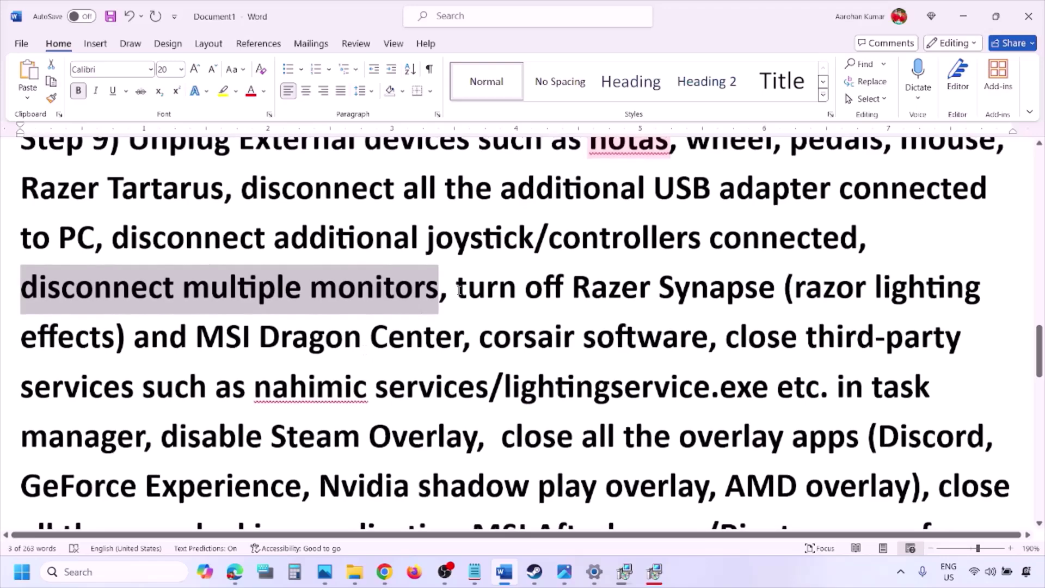
pyautogui.moveTo(460, 286); pyautogui.dragTo(147, 436)
pyautogui.scroll(-1, 211, 366)
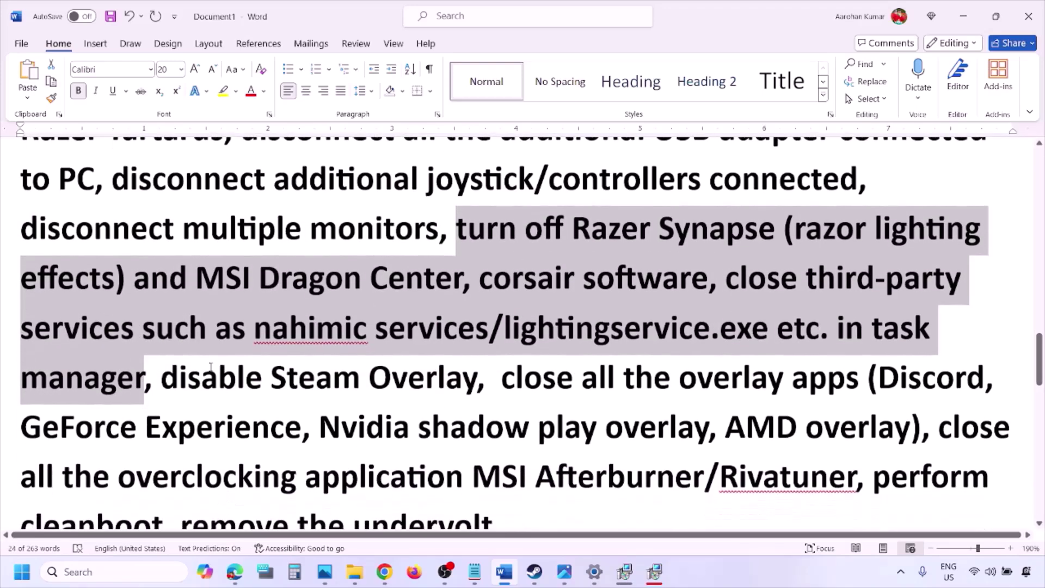
pyautogui.moveTo(161, 377); pyautogui.dragTo(477, 377)
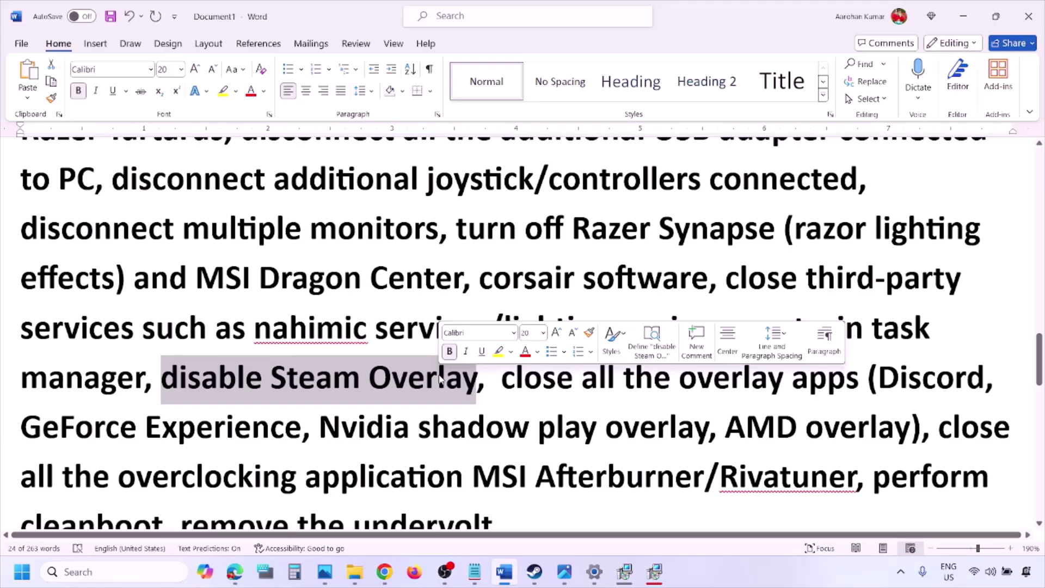
# View the Steam library screenshot 0.png showing a game's Properties option, and advance to the following image
pyautogui.click(723, 578)
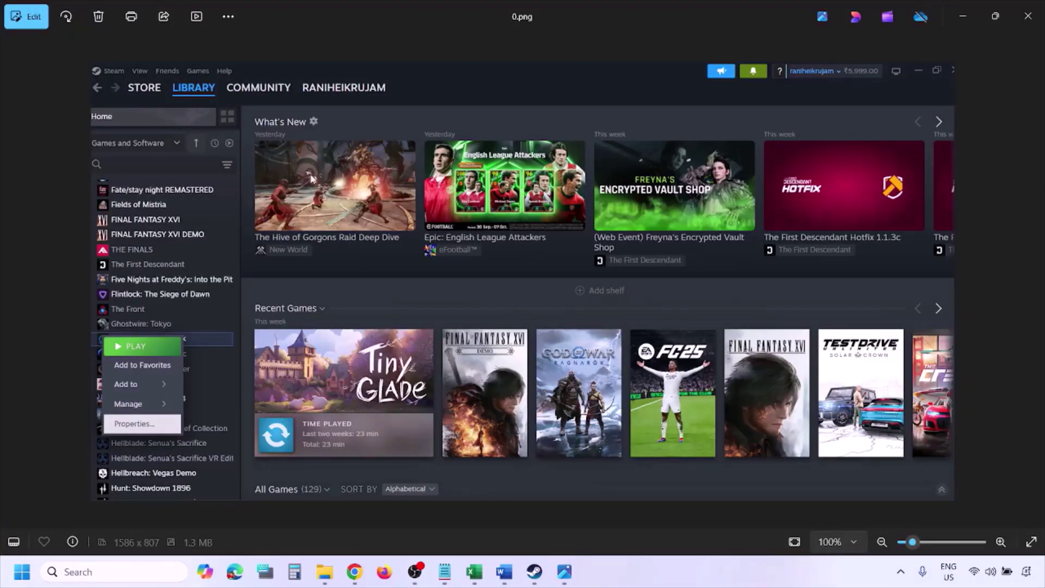
pyautogui.hotkey('ctrl', '+')
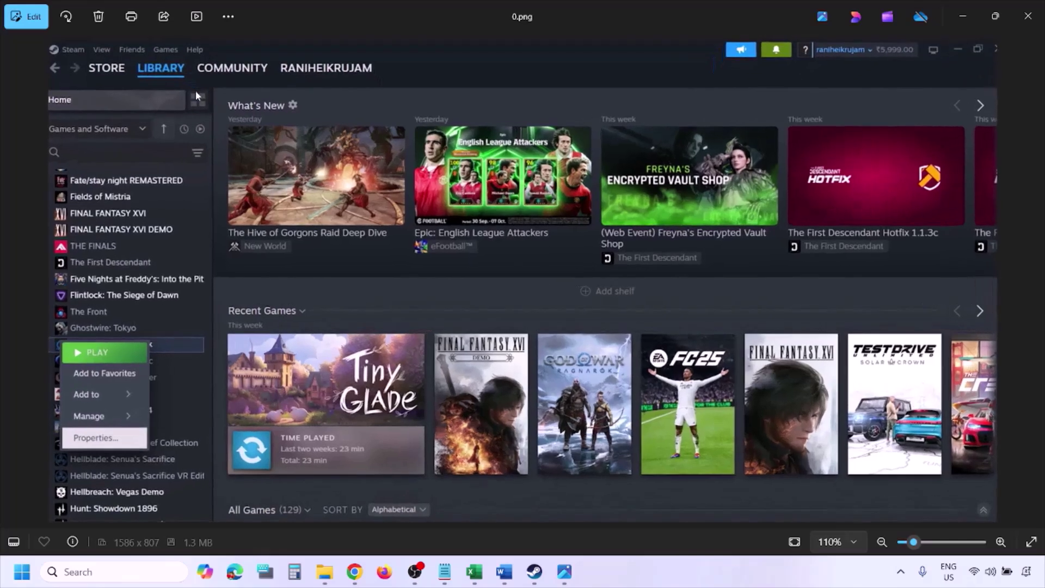
pyautogui.hotkey('ctrl', '-')
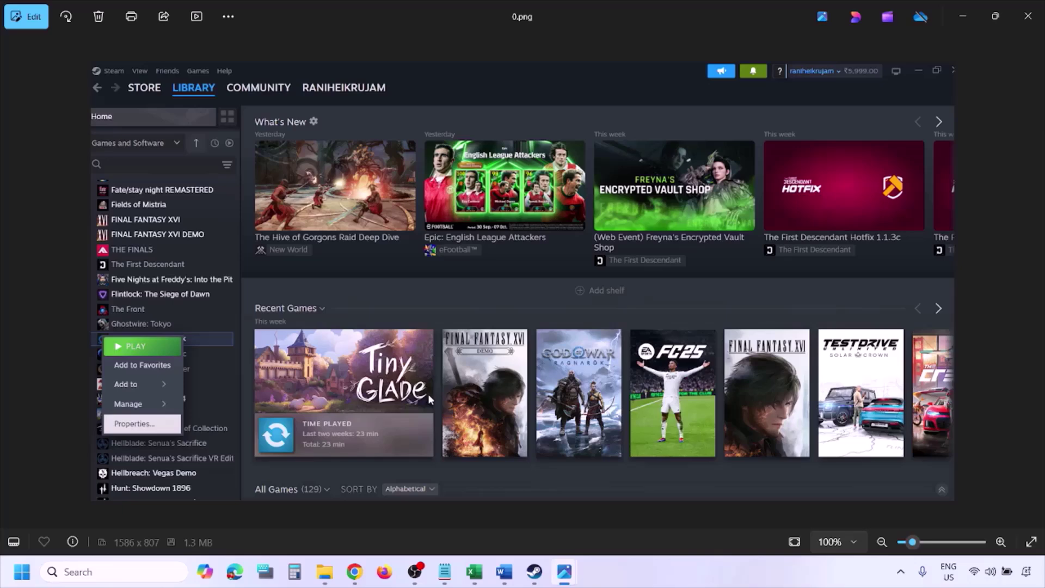
pyautogui.press('Right')
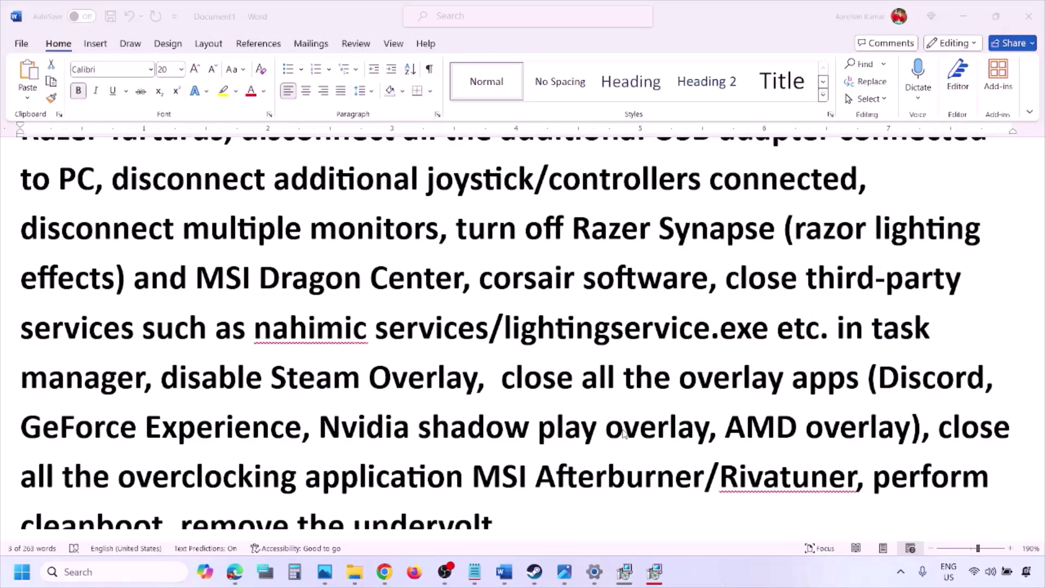
# Highlight the "disable Steam Overlay" advice in the Step 9 text of the Word document
pyautogui.scroll(-2, 625, 433)
pyautogui.moveTo(161, 294); pyautogui.dragTo(476, 295)
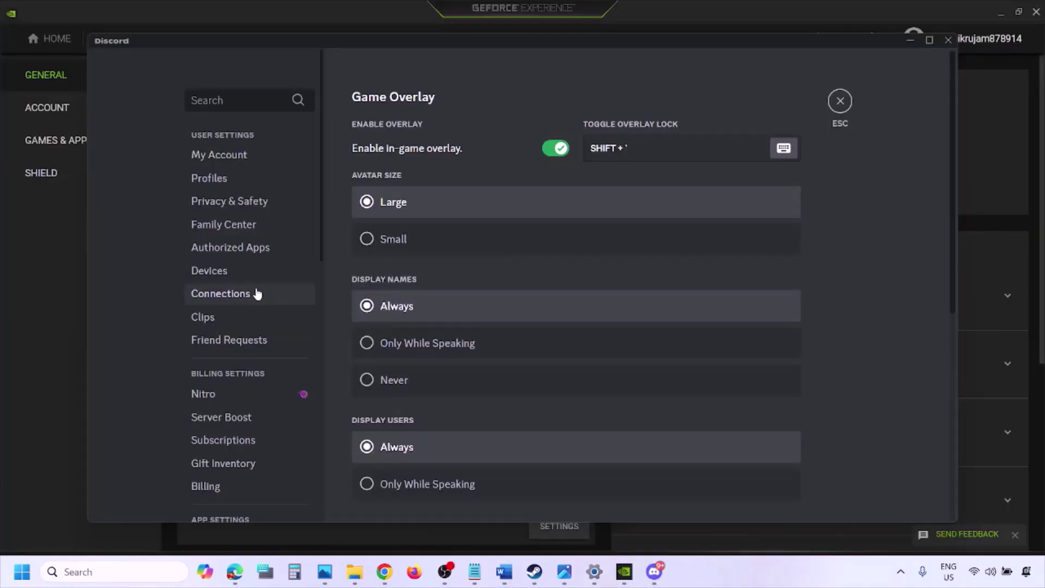
# Turn off the in-game overlay in Discord's Game Overlay settings and in GeForce Experience's general settings
pyautogui.scroll(-10, 257, 294)
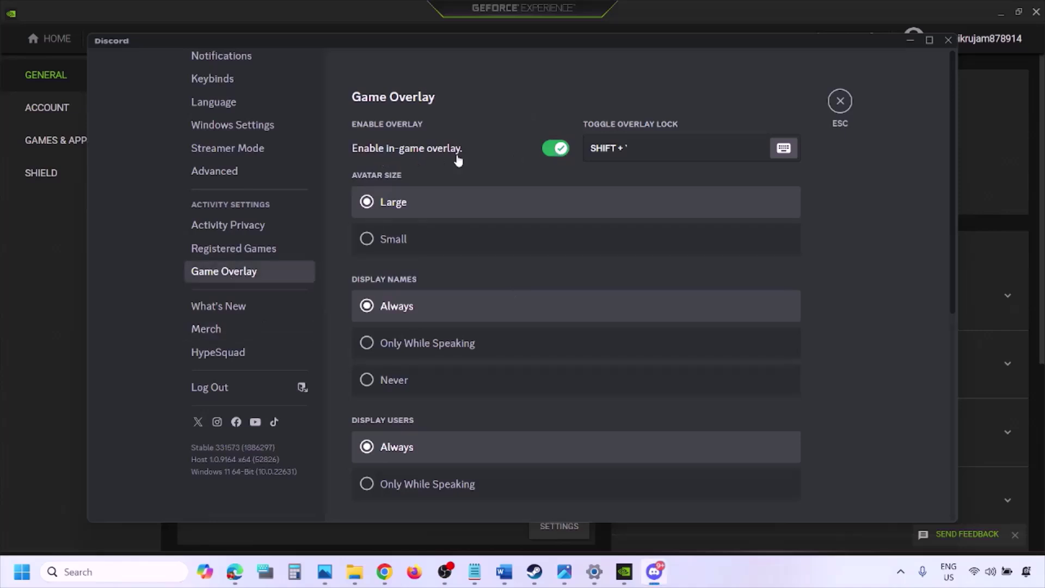
pyautogui.click(550, 152)
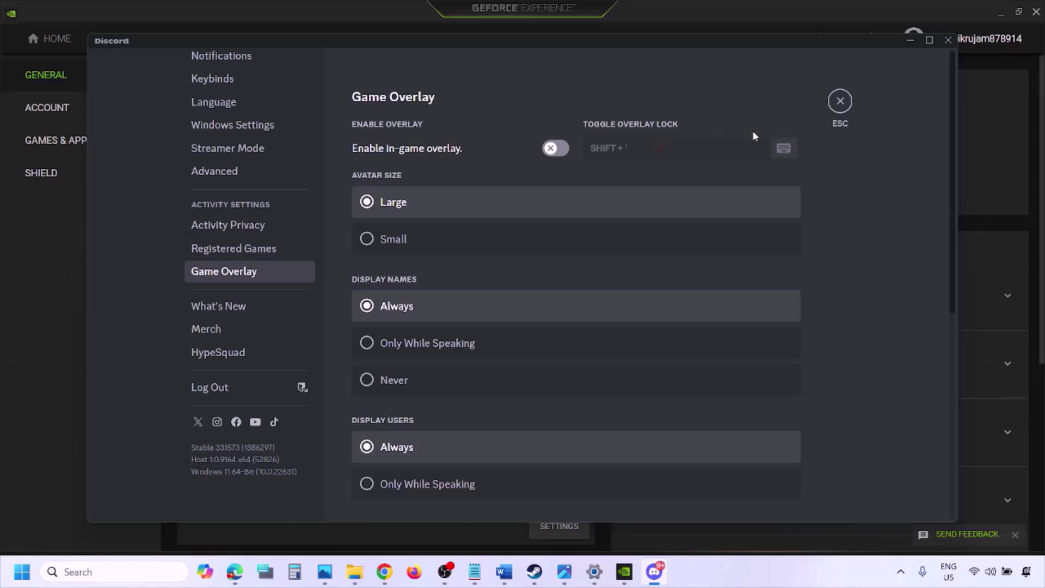
pyautogui.click(626, 573)
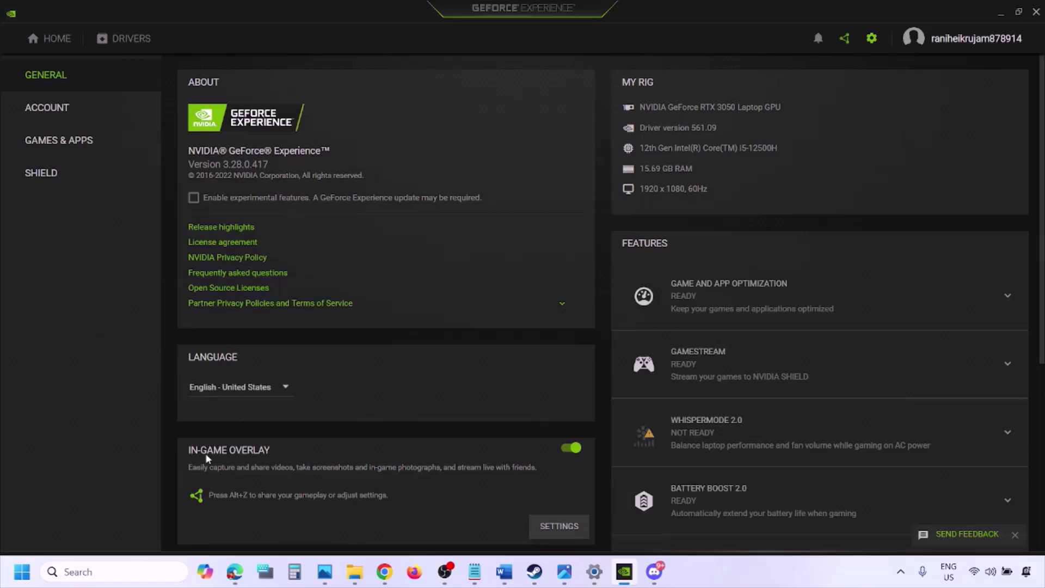
pyautogui.click(568, 452)
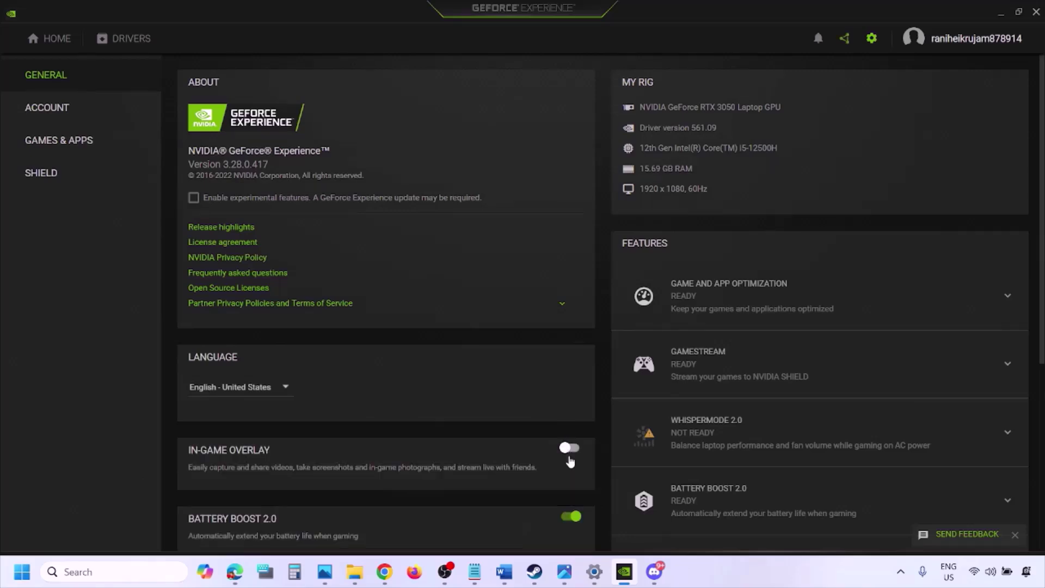
# Return to the Word document and highlight the Step 9 phrase "close all the overlay apps"
pyautogui.click(502, 577)
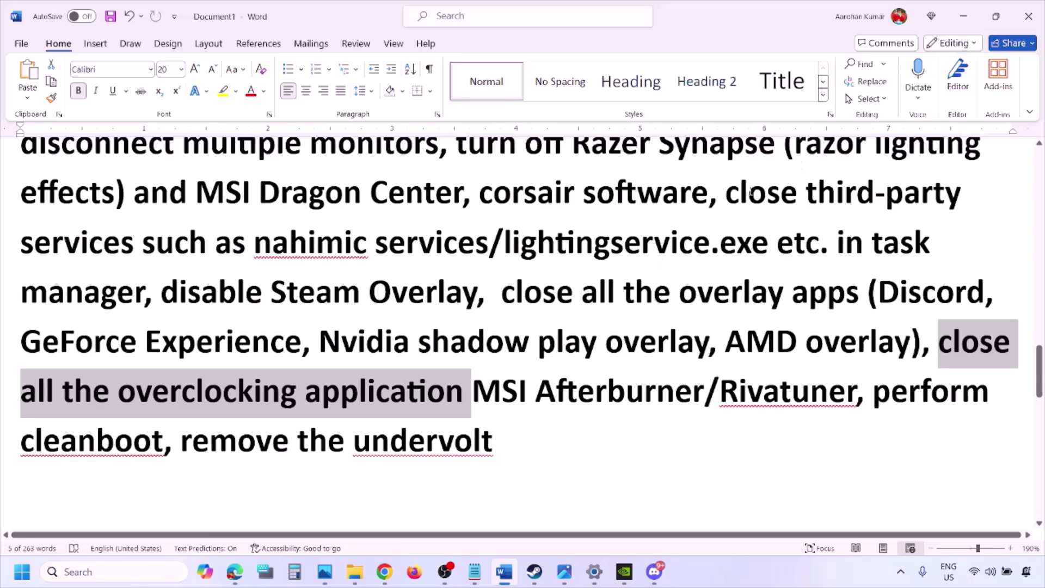
pyautogui.scroll(3, 750, 191)
pyautogui.scroll(-2, 526, 319)
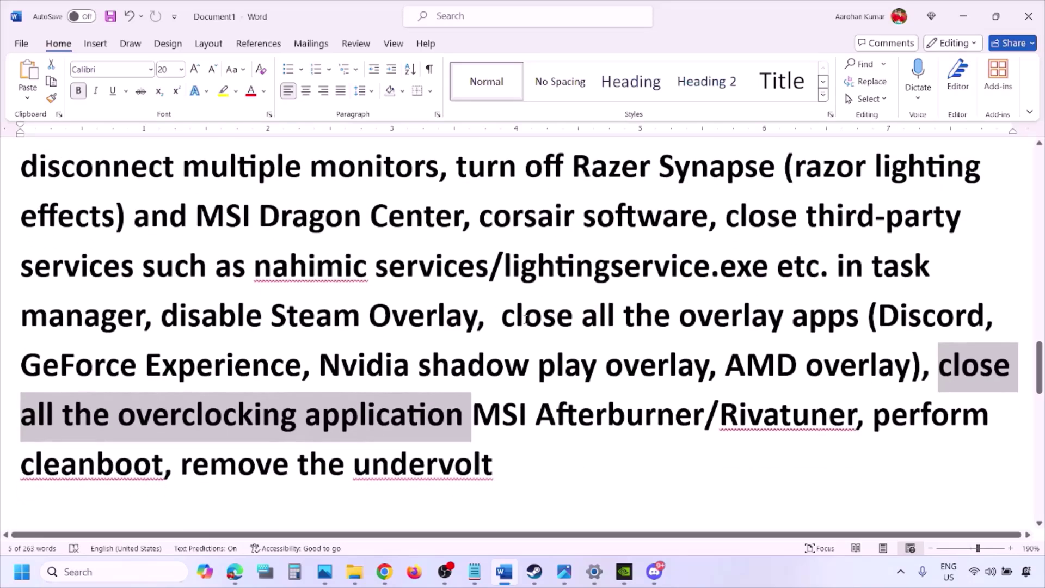
pyautogui.moveTo(517, 319); pyautogui.dragTo(816, 327)
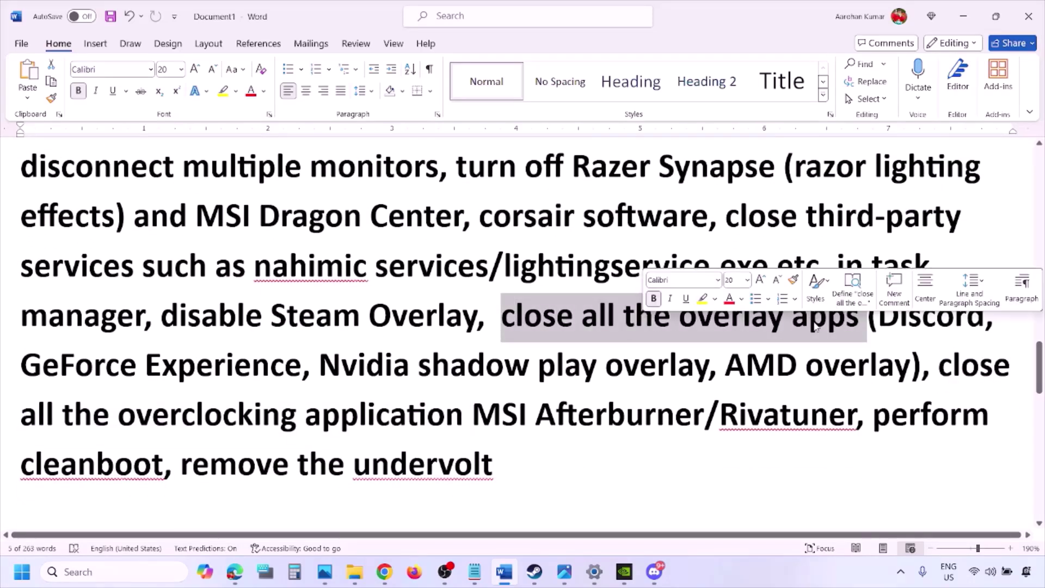
pyautogui.click(571, 325)
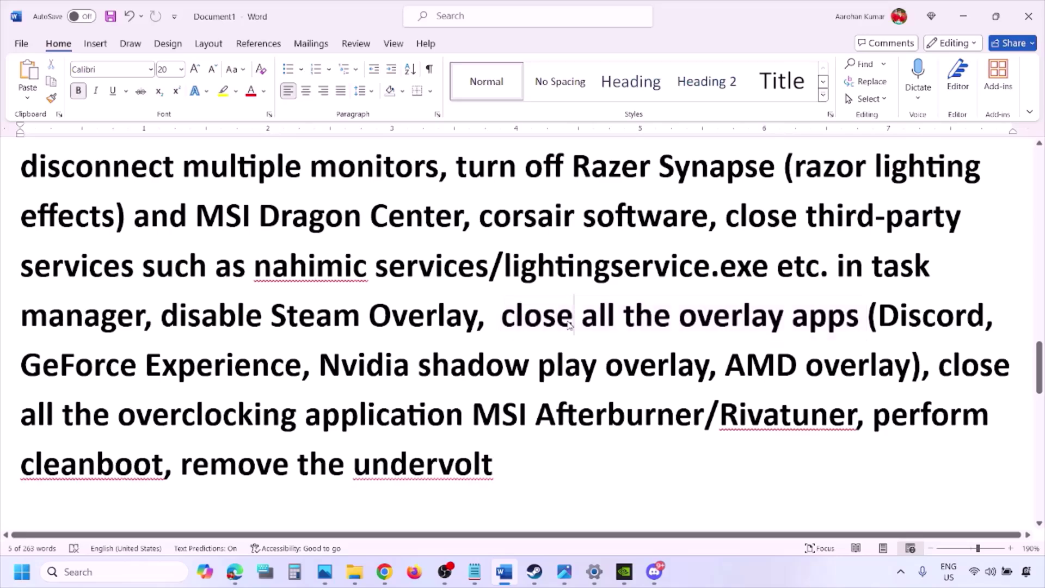
pyautogui.moveTo(502, 319); pyautogui.dragTo(863, 325)
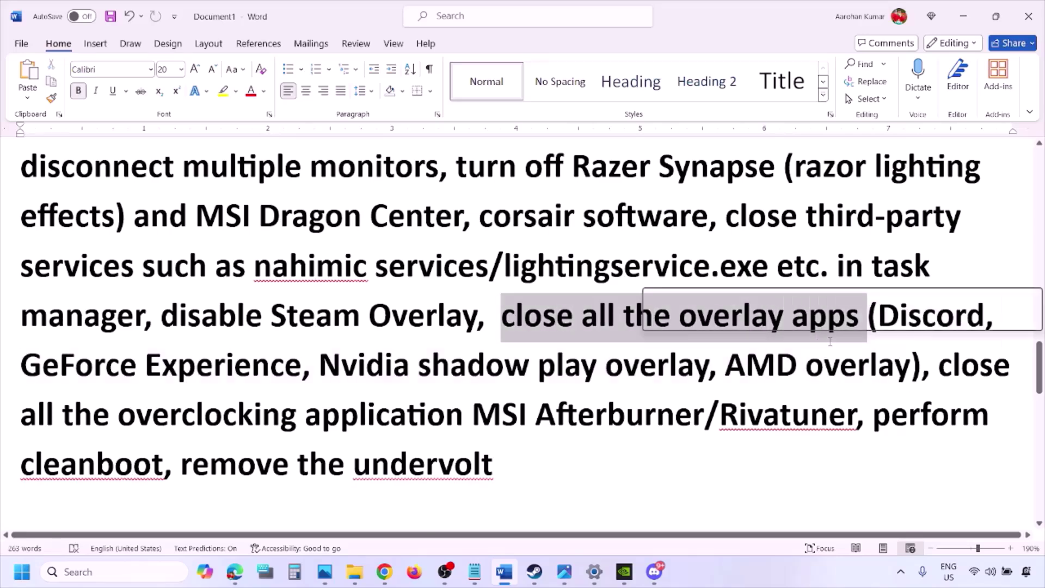
# Exit the Discord and NVIDIA apps running in the background
pyautogui.click(902, 573)
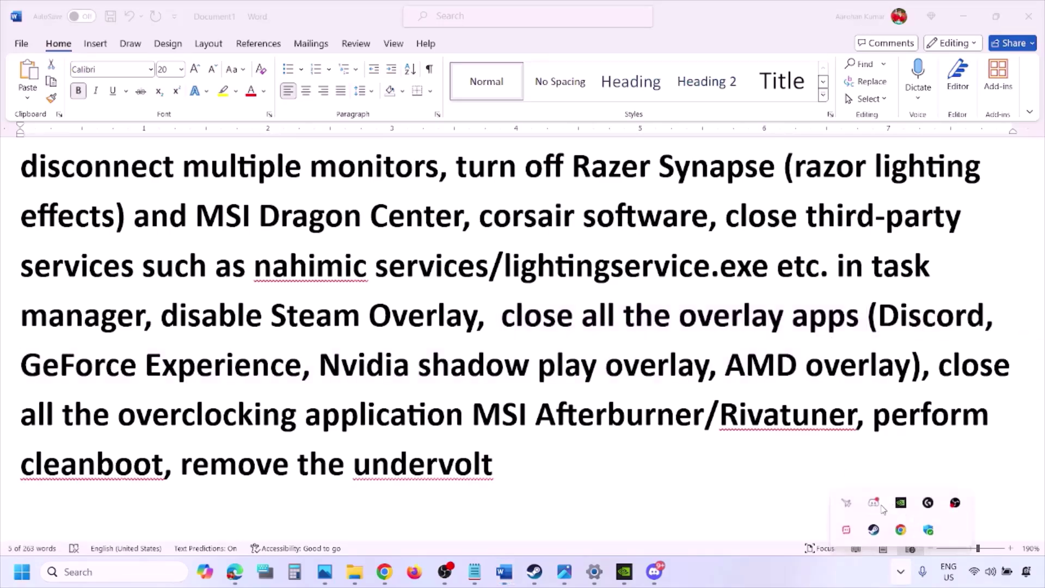
pyautogui.rightClick(875, 507)
pyautogui.click(928, 492)
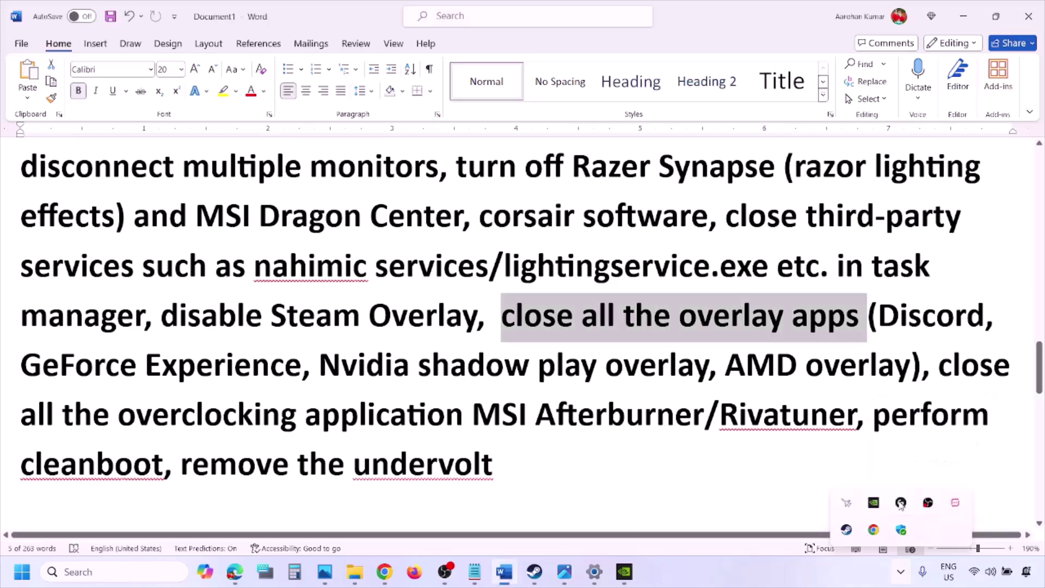
pyautogui.rightClick(874, 512)
pyautogui.click(901, 499)
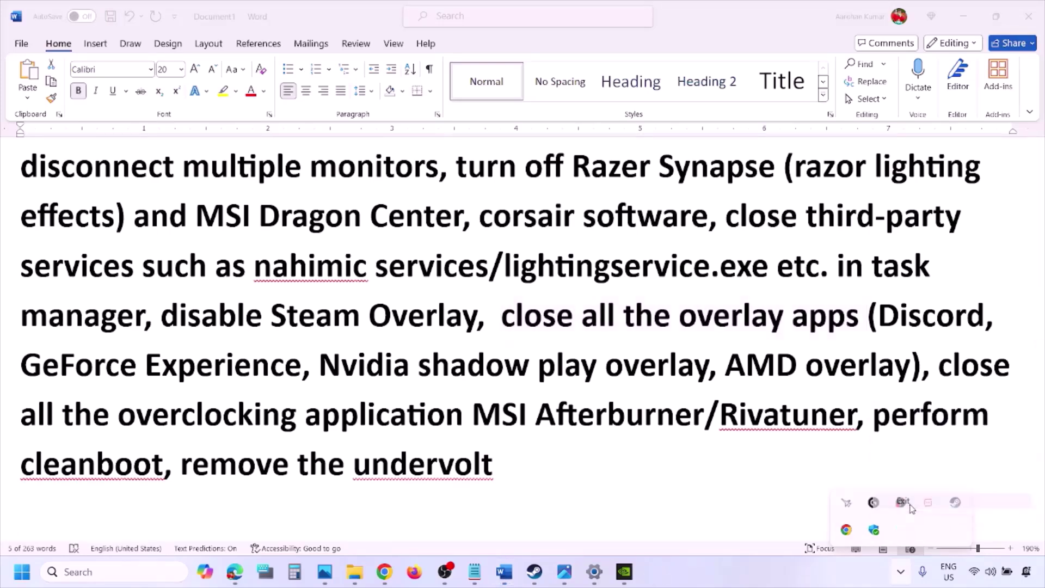
# Quit Logitech G HUB and the background app with the pink icon
pyautogui.rightClick(874, 506)
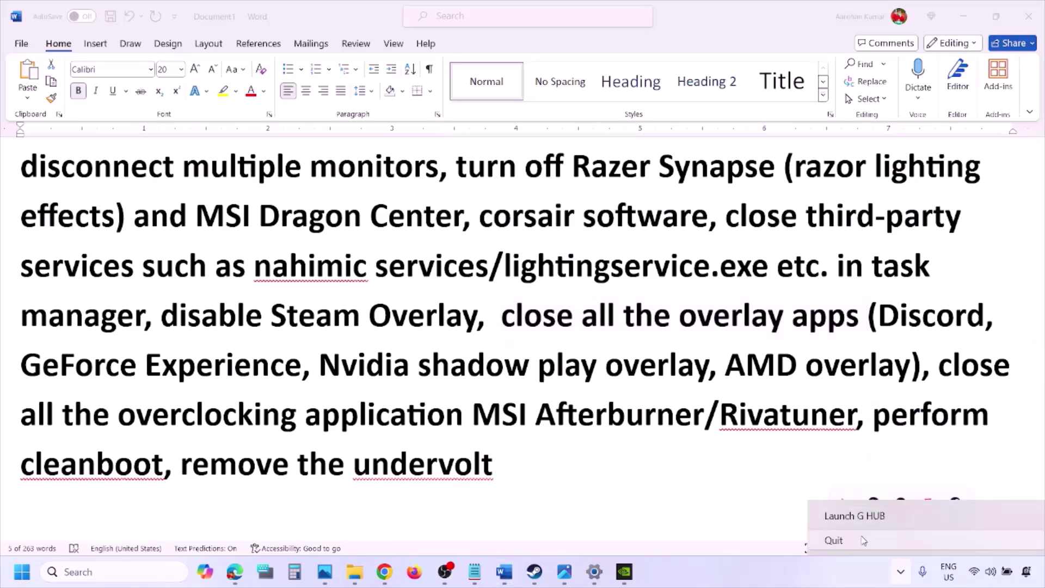
pyautogui.click(833, 539)
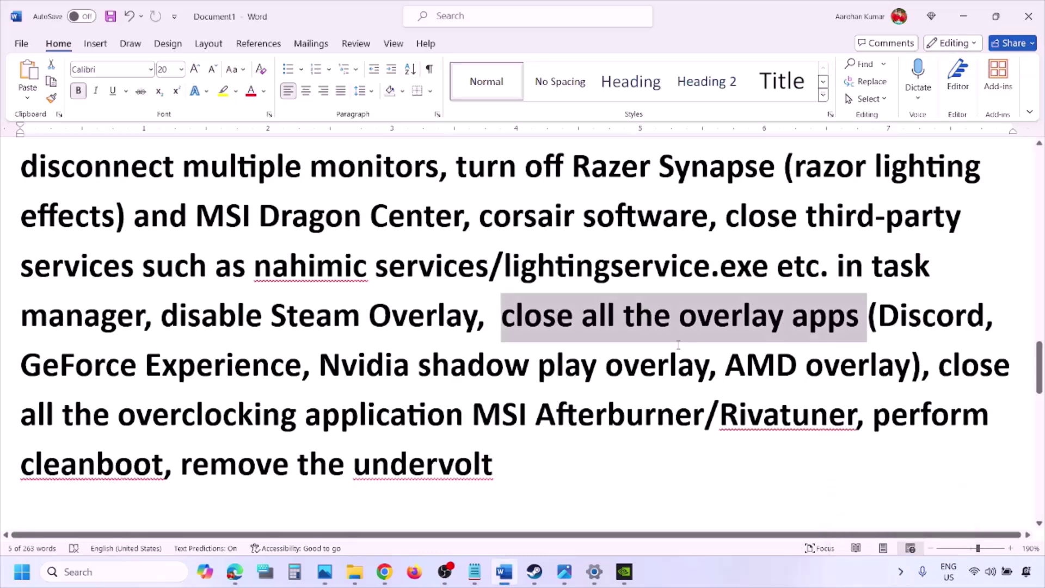
pyautogui.click(901, 572)
pyautogui.rightClick(901, 504)
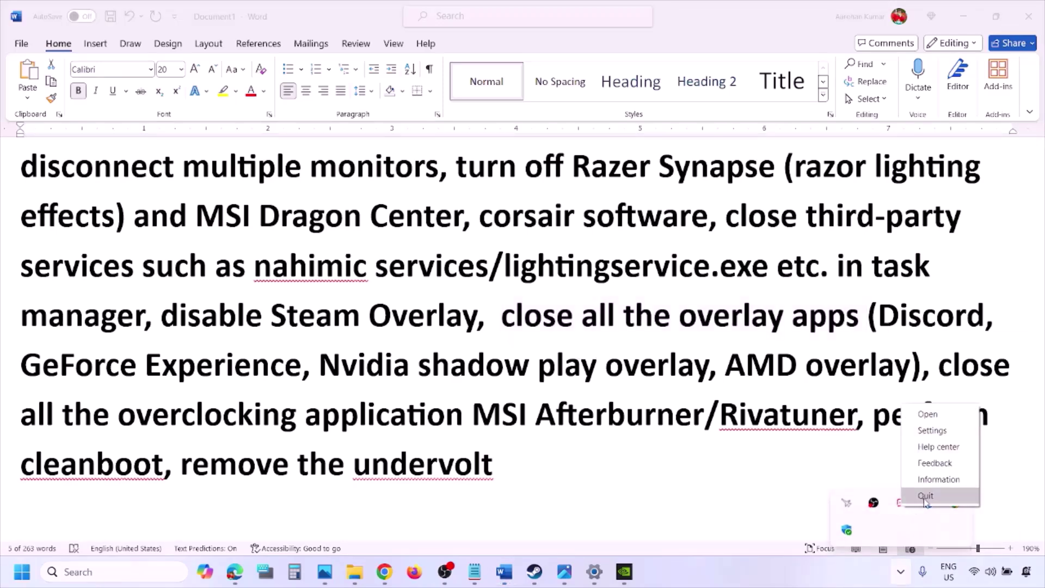
pyautogui.click(925, 494)
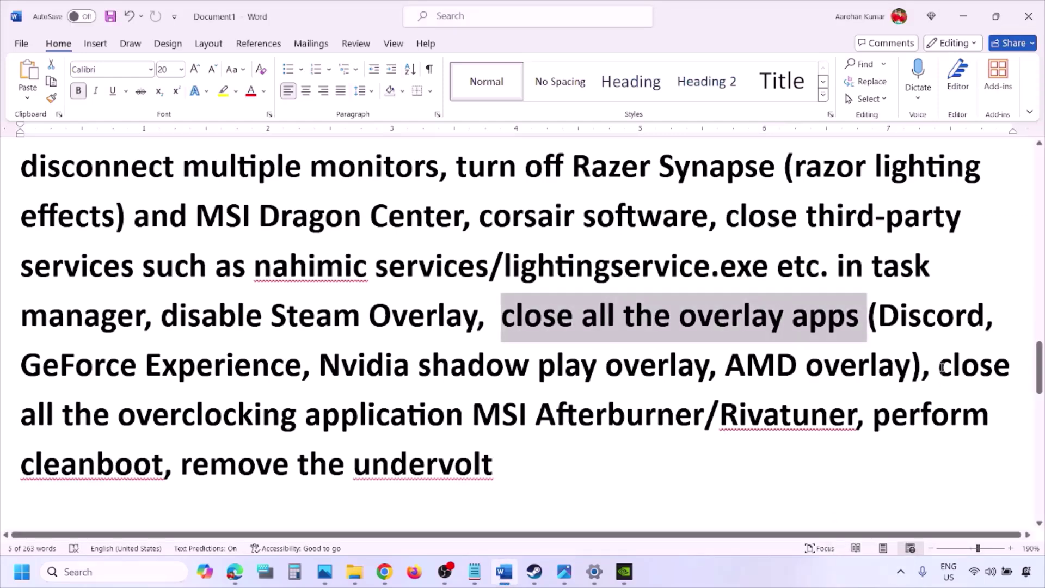
# Highlight the advice to close all overclocking applications, and close MSI Afterburner running in the background
pyautogui.moveTo(939, 368); pyautogui.dragTo(501, 417)
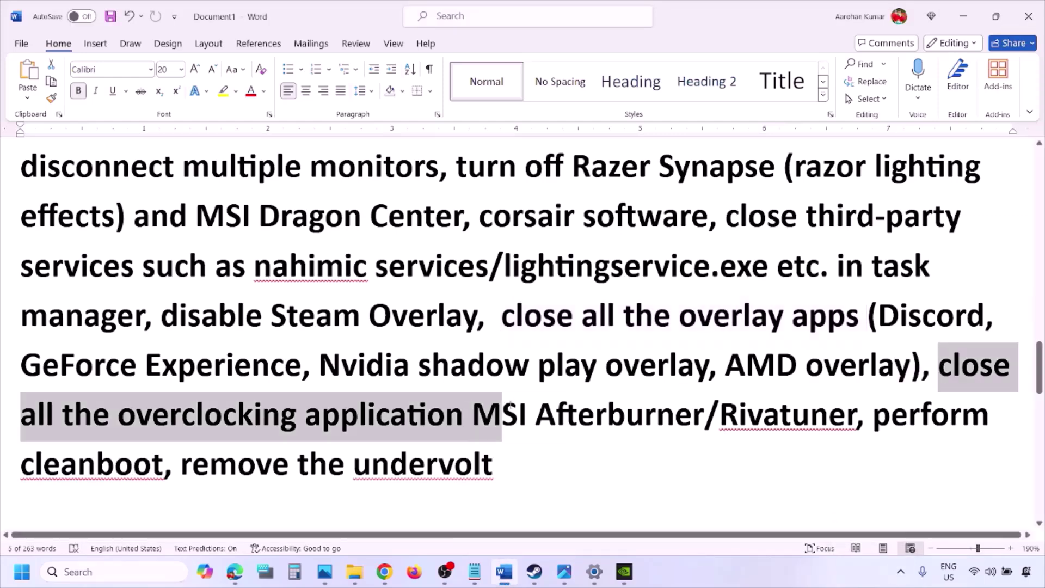
pyautogui.click(900, 572)
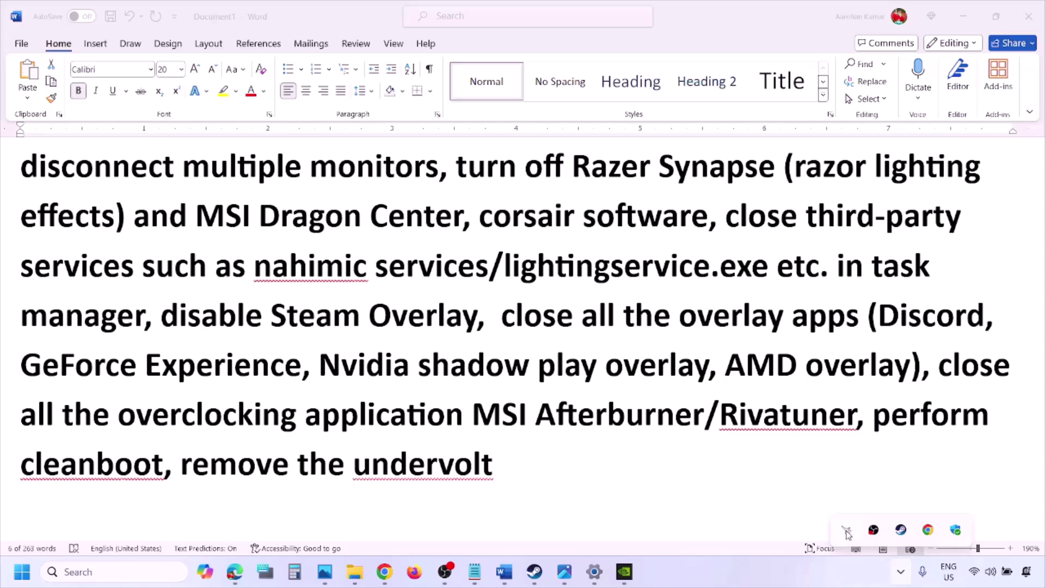
pyautogui.rightClick(845, 531)
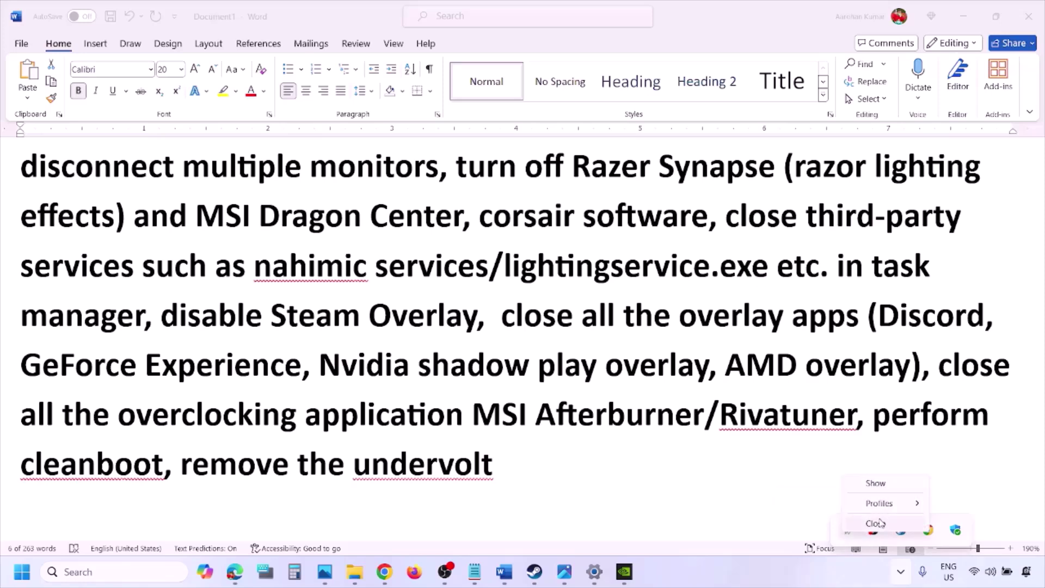
pyautogui.click(877, 523)
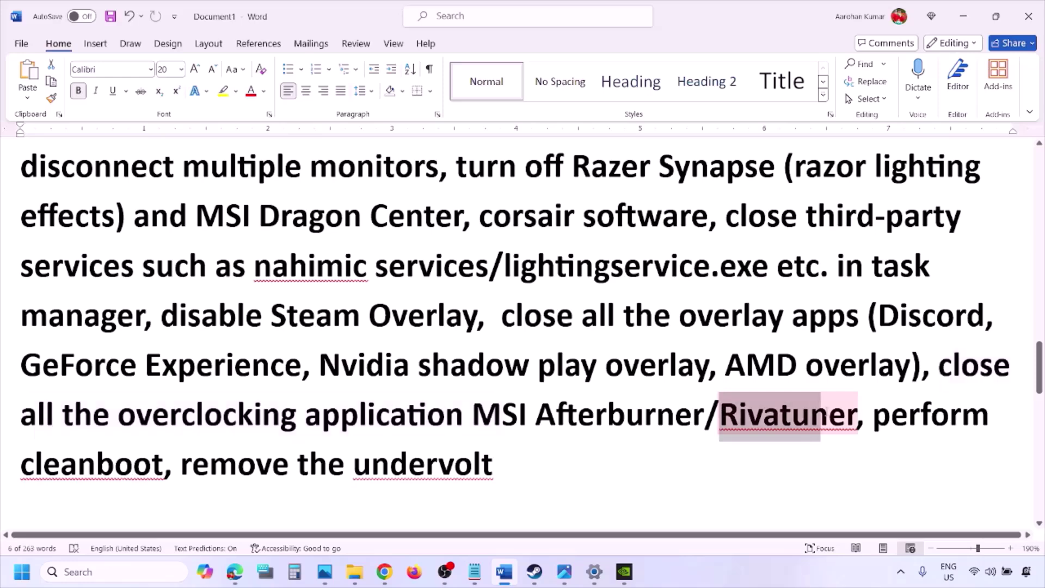
# Highlight the clean boot advice, find System Configuration with a Windows search for "system", hide all Microsoft services in its services list, and accept the dialog
pyautogui.moveTo(821, 416); pyautogui.dragTo(961, 416)
pyautogui.click(71, 569)
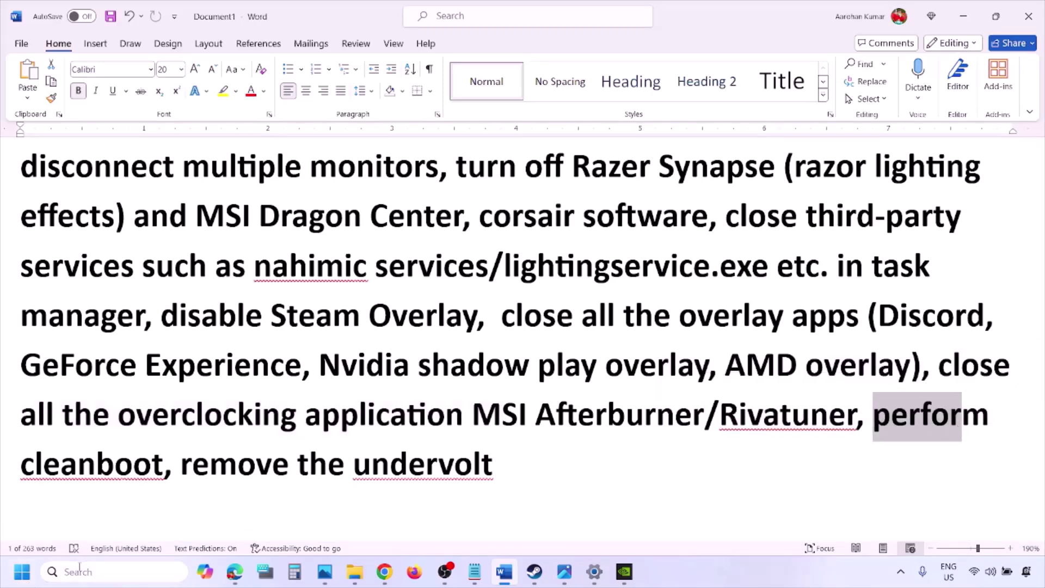
pyautogui.write('ystem')
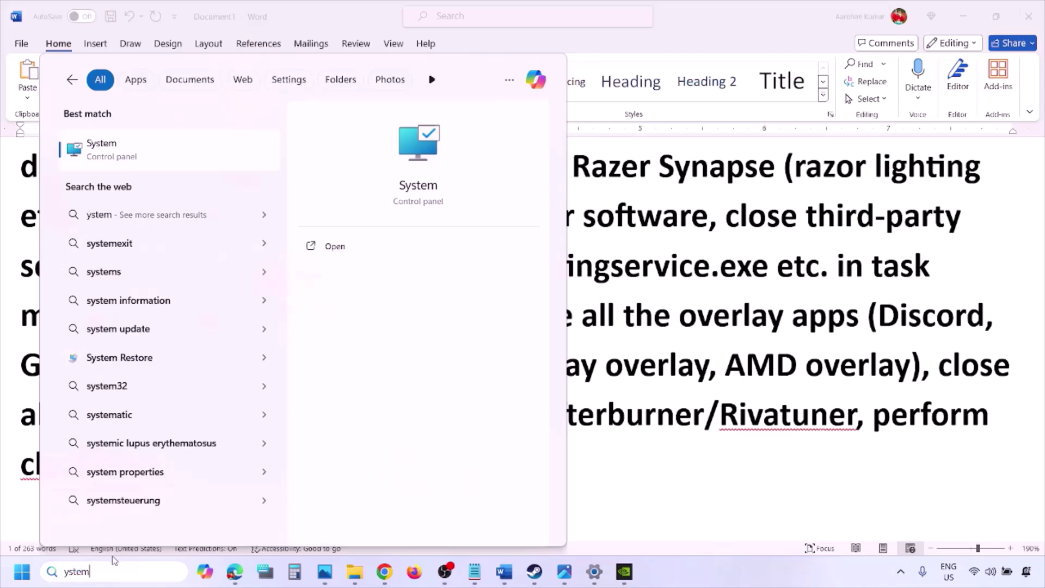
pyautogui.write('s')
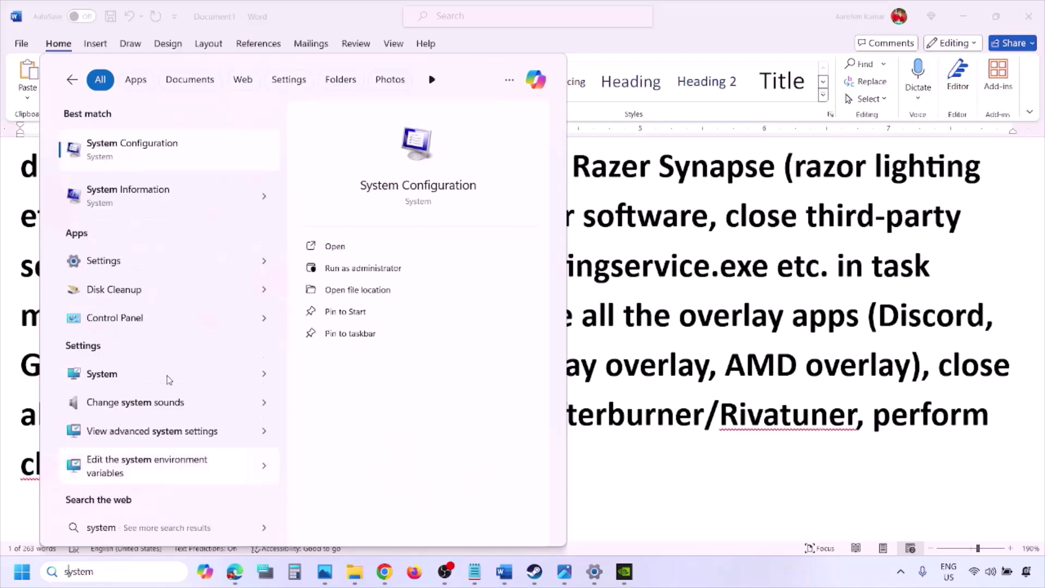
pyautogui.click(164, 154)
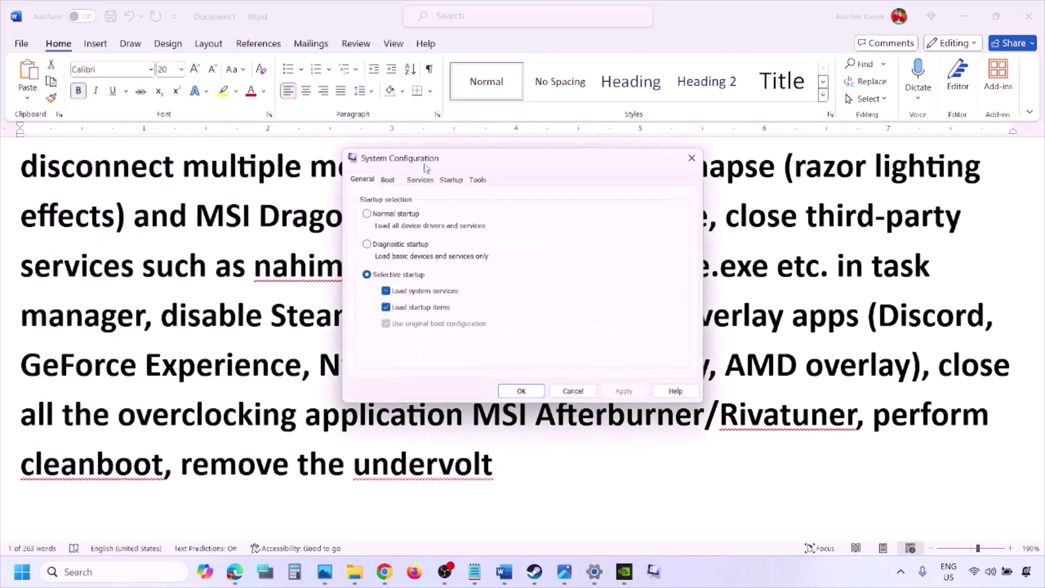
pyautogui.click(420, 180)
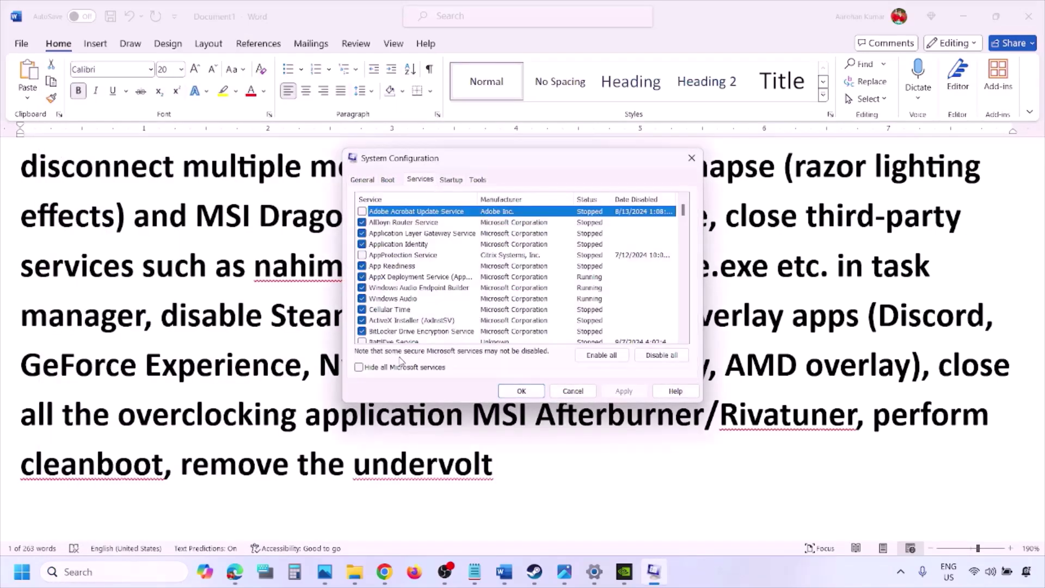
pyautogui.click(359, 368)
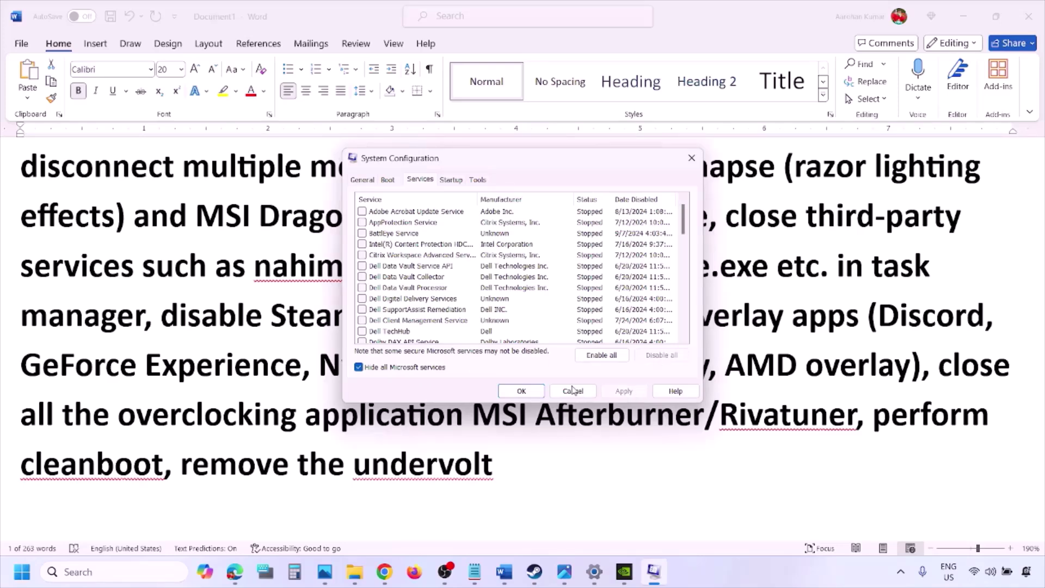
pyautogui.click(523, 391)
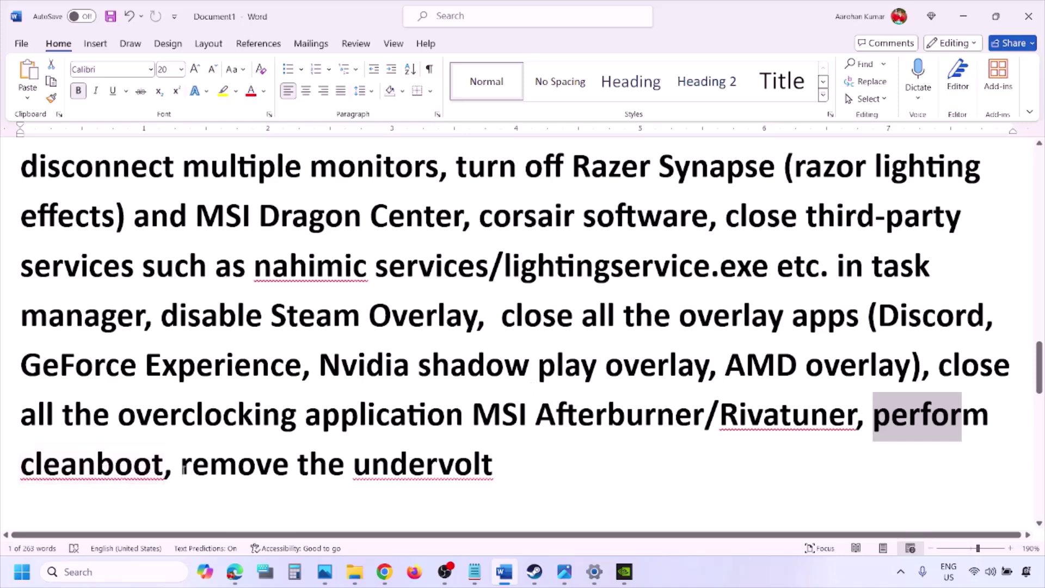
# Highlight "remove the undervolt" and the Step 10 heading "Increase the Virtual Memory" in the Word document
pyautogui.moveTo(184, 466); pyautogui.dragTo(654, 464)
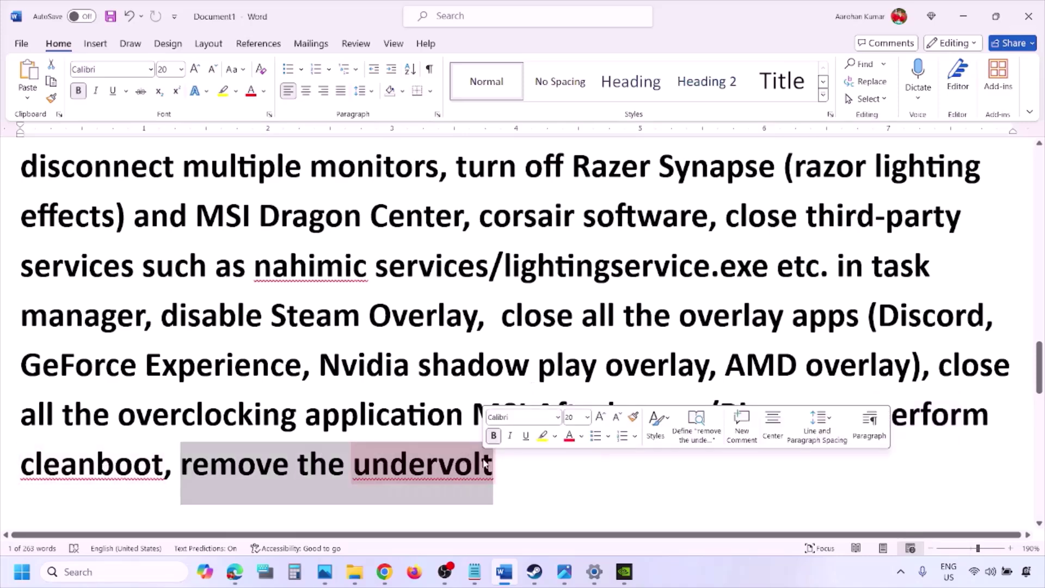
pyautogui.click(654, 464)
pyautogui.scroll(-3, 654, 465)
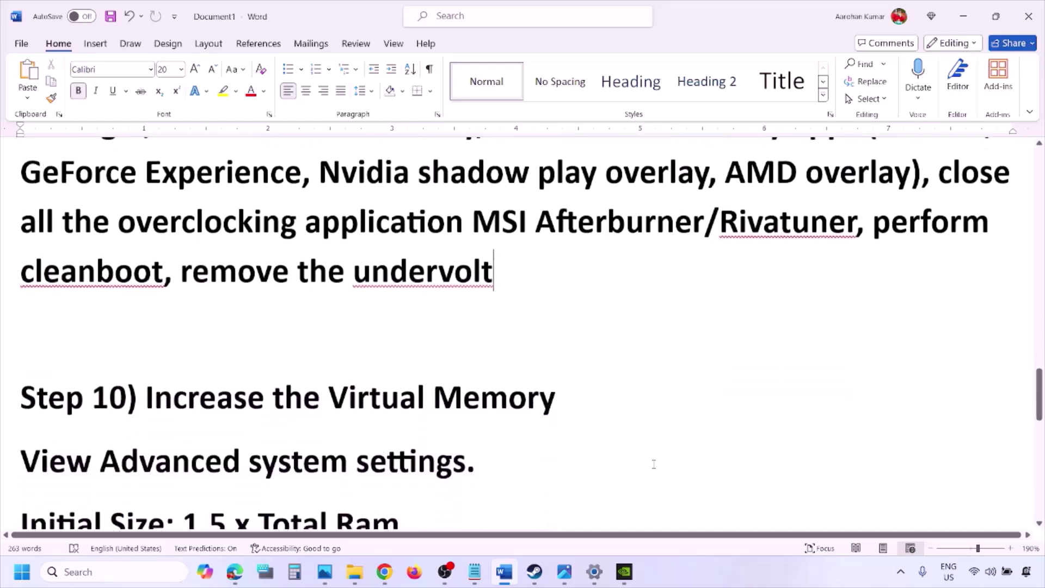
pyautogui.scroll(-2, 654, 464)
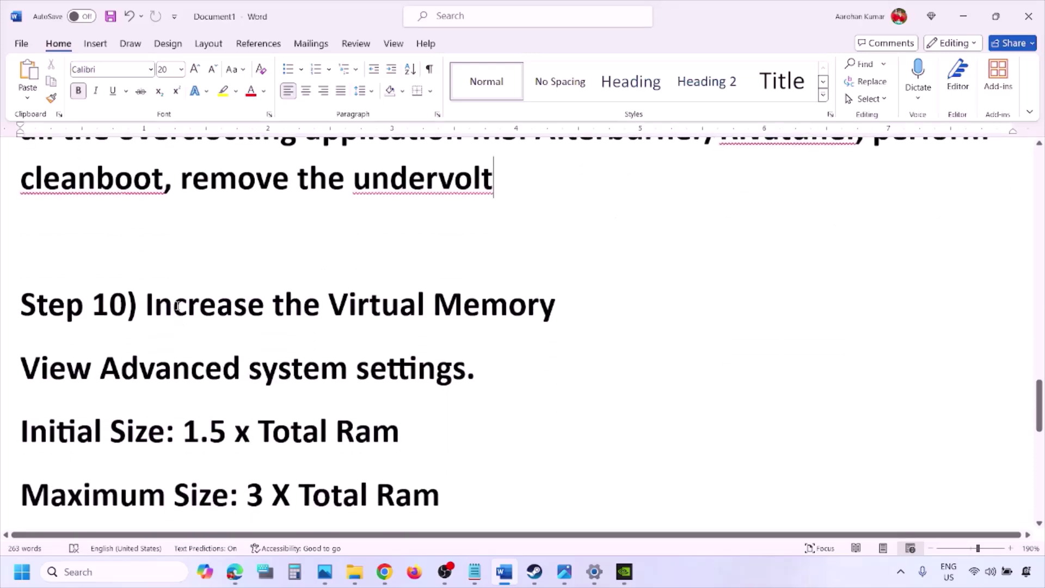
pyautogui.moveTo(177, 306); pyautogui.dragTo(560, 306)
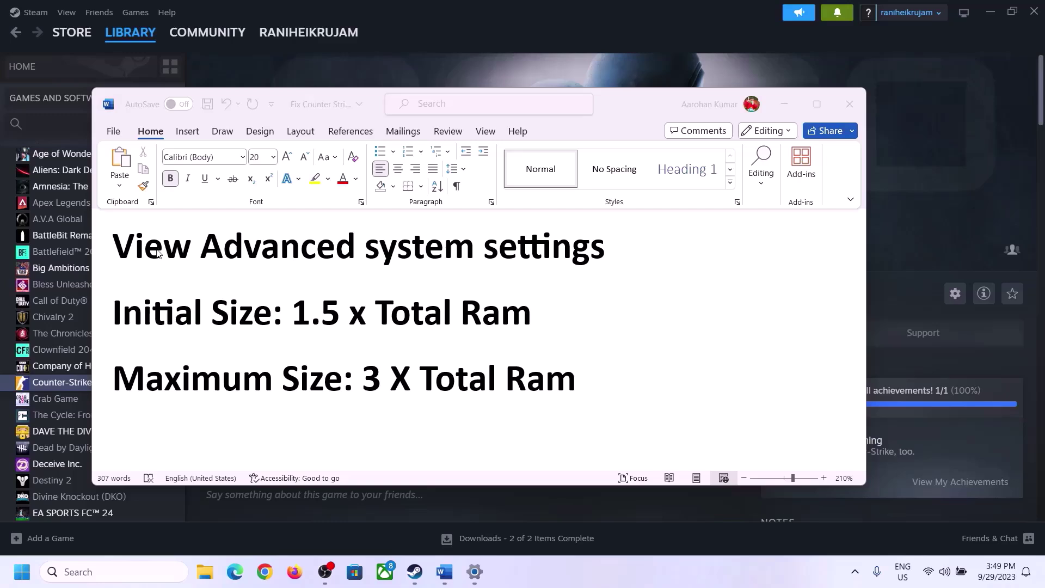
# Copy "View Advanced system settings" from the Word document, find it with a Windows search, and open System Properties
pyautogui.moveTo(157, 253); pyautogui.dragTo(588, 252)
pyautogui.hotkey('ctrl', 'c')
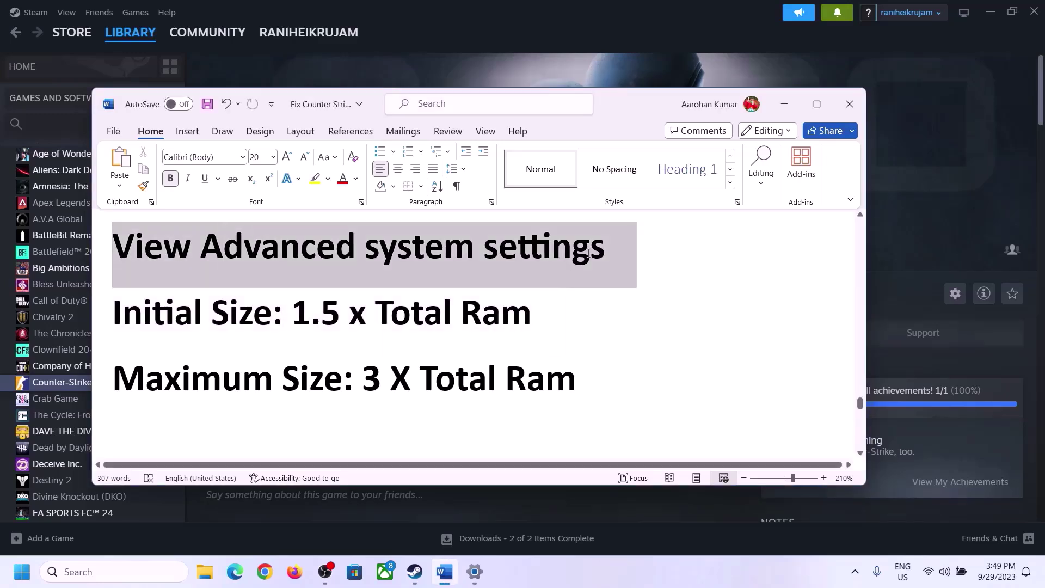
pyautogui.click(125, 572)
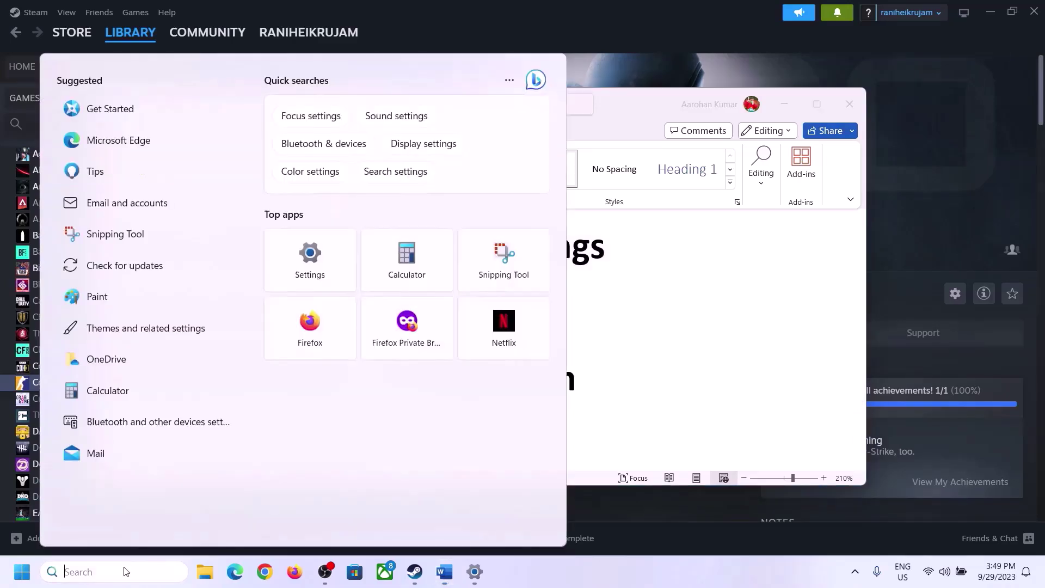
pyautogui.hotkey('ctrl', 'v')
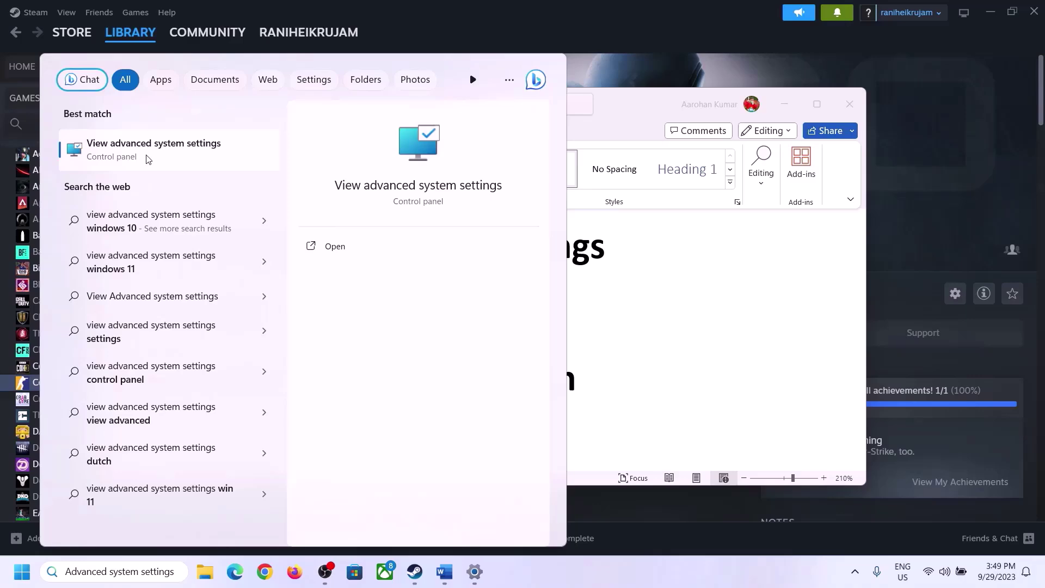
pyautogui.click(145, 159)
pyautogui.moveTo(217, 106); pyautogui.dragTo(465, 186)
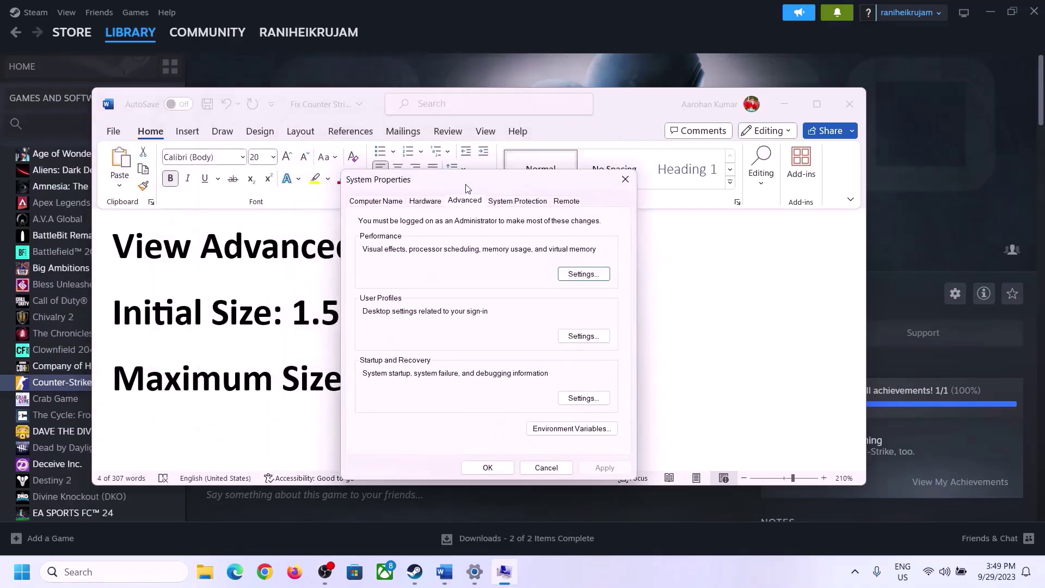
# Open the Virtual Memory settings, turn off automatic paging file management, and choose a custom size for drive C
pyautogui.click(586, 277)
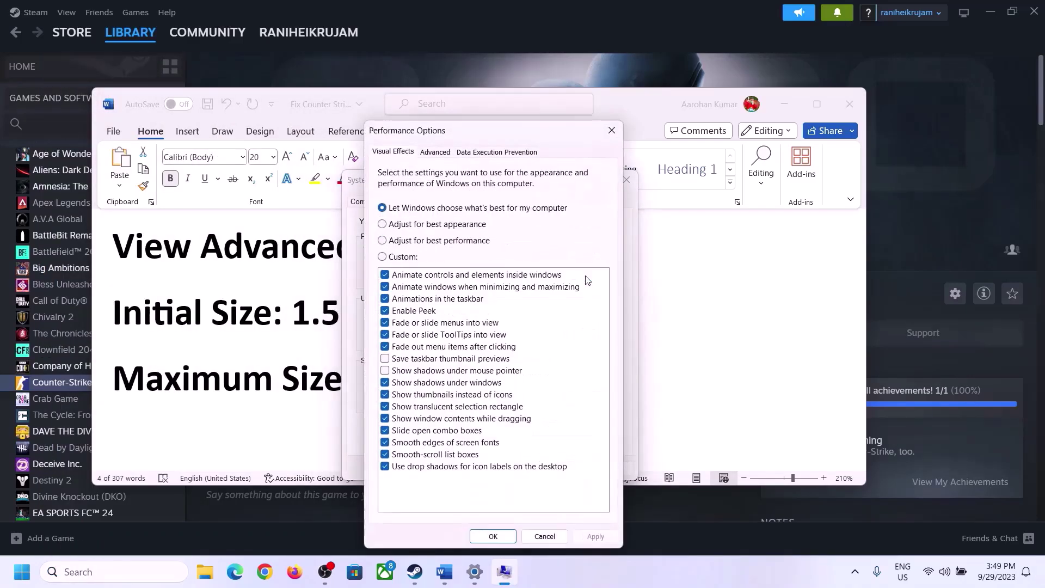
pyautogui.click(435, 153)
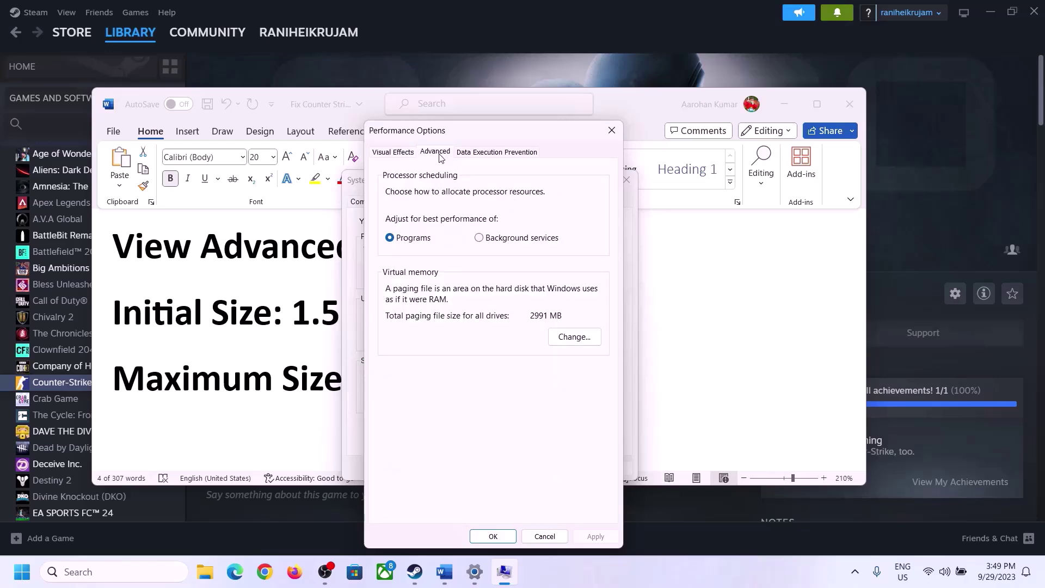
pyautogui.click(579, 337)
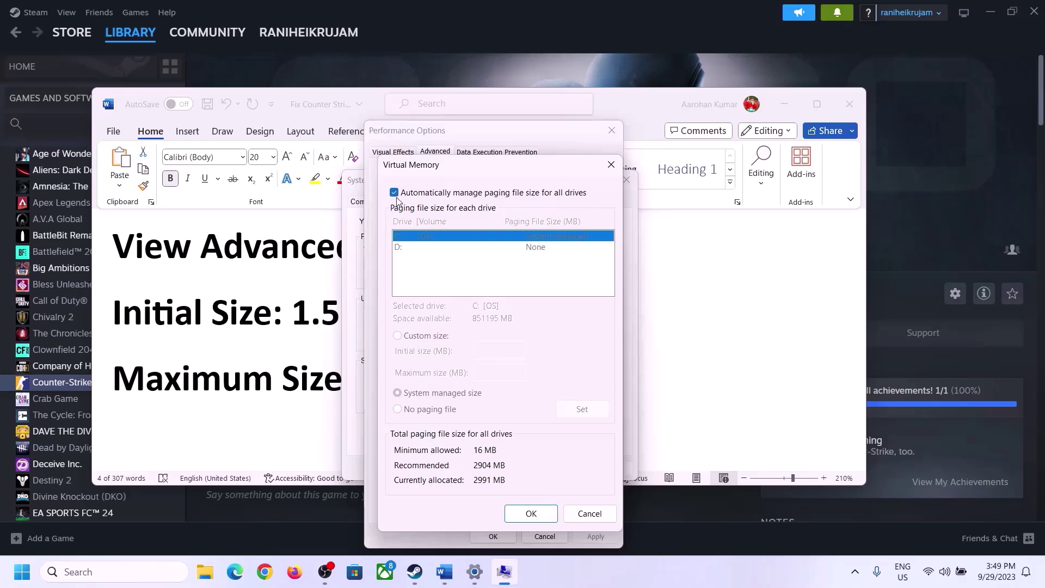
pyautogui.click(394, 193)
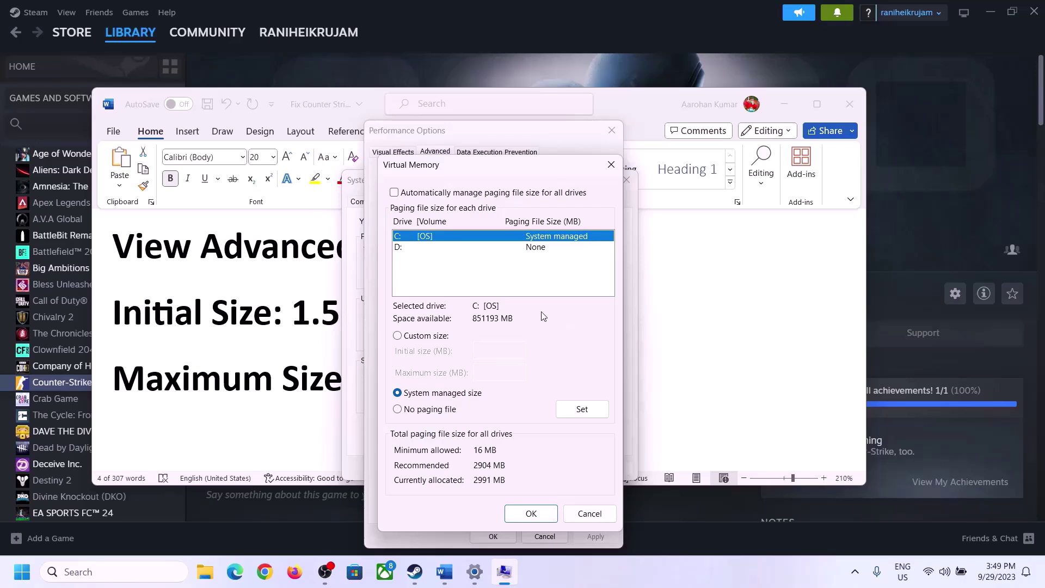
pyautogui.click(398, 336)
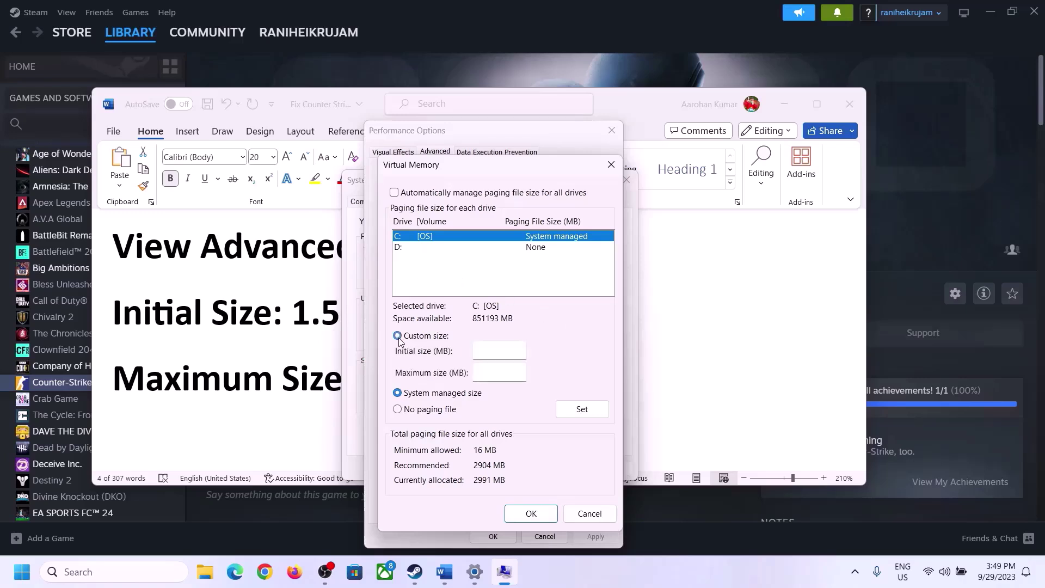
pyautogui.click(502, 351)
# Highlight "1.5 x Total Ram" in the Word document, and look up the installed RAM on the Settings About page
pyautogui.click(283, 325)
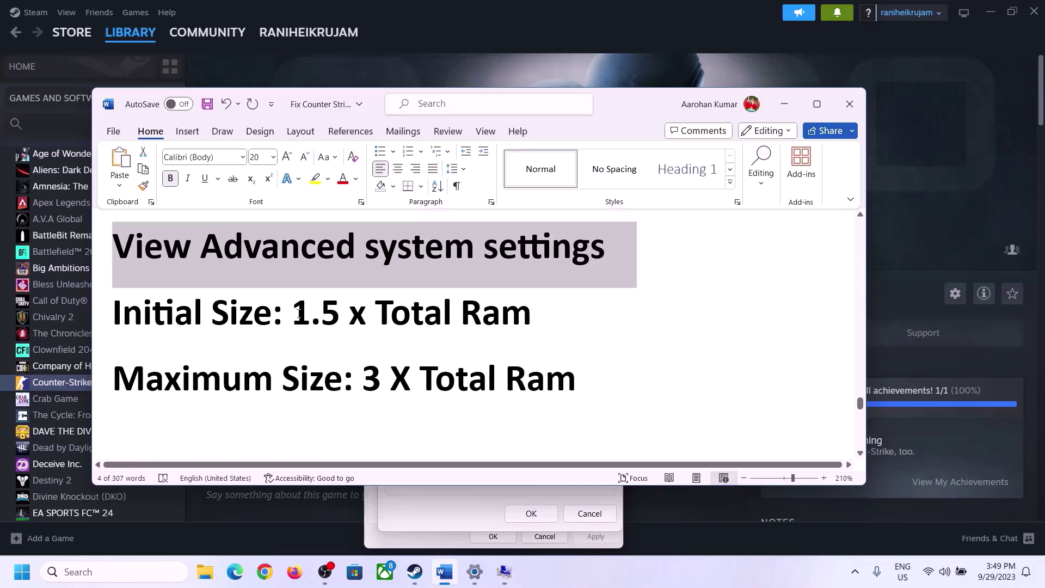
pyautogui.moveTo(299, 313); pyautogui.dragTo(484, 325)
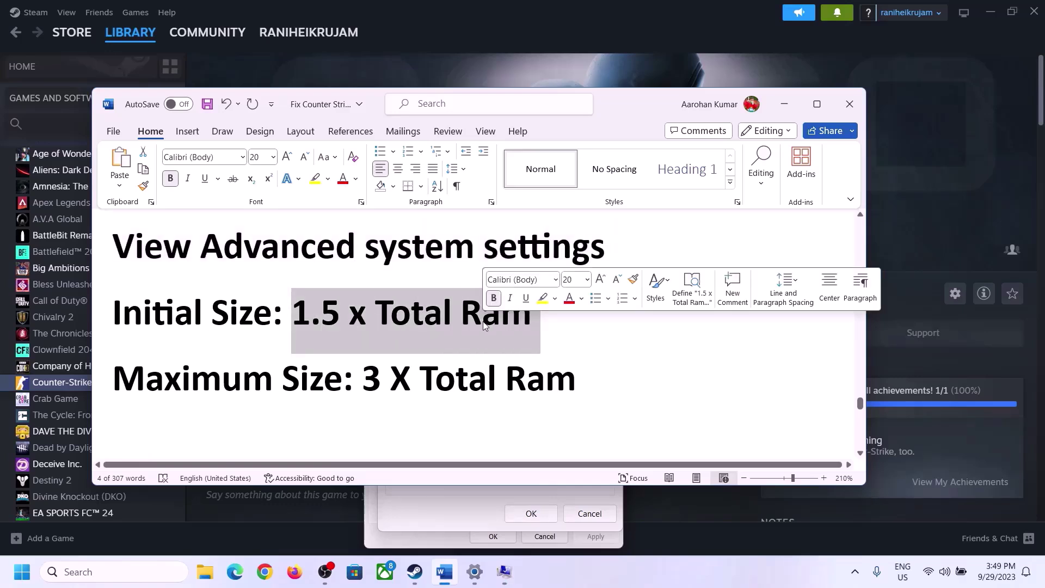
pyautogui.click(475, 573)
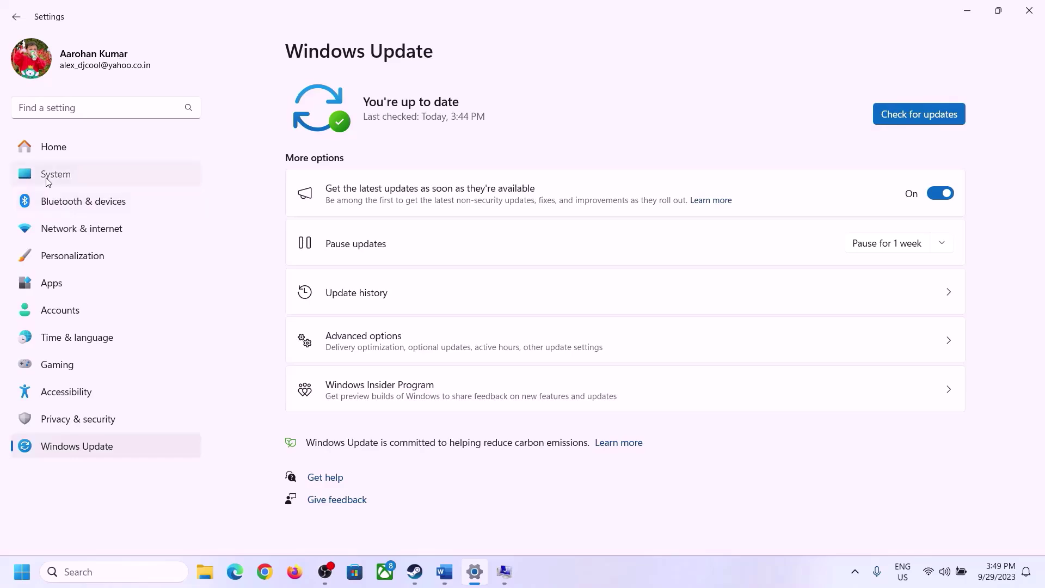
pyautogui.click(48, 177)
pyautogui.scroll(-10, 344, 522)
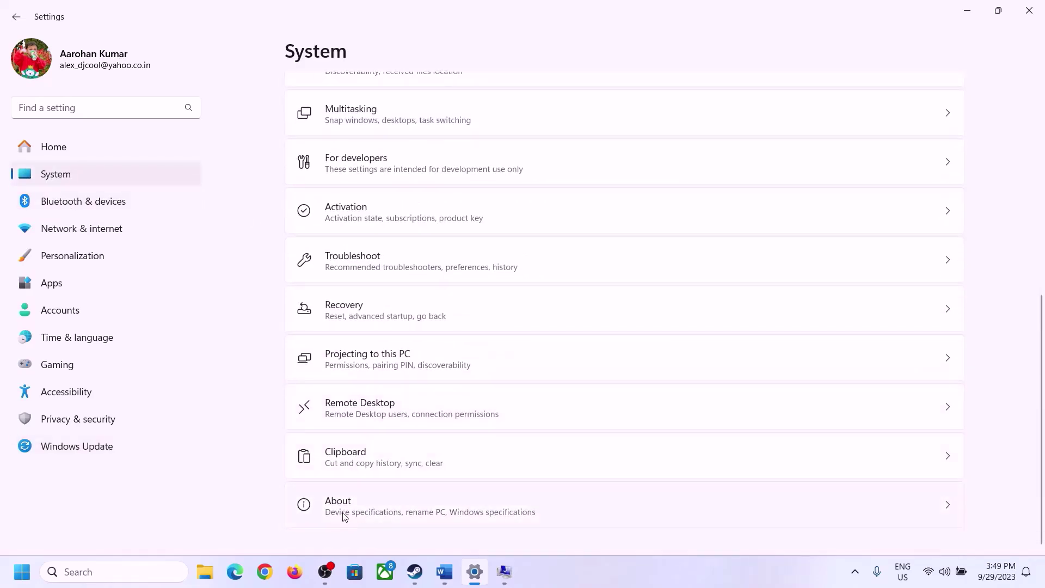
pyautogui.click(344, 512)
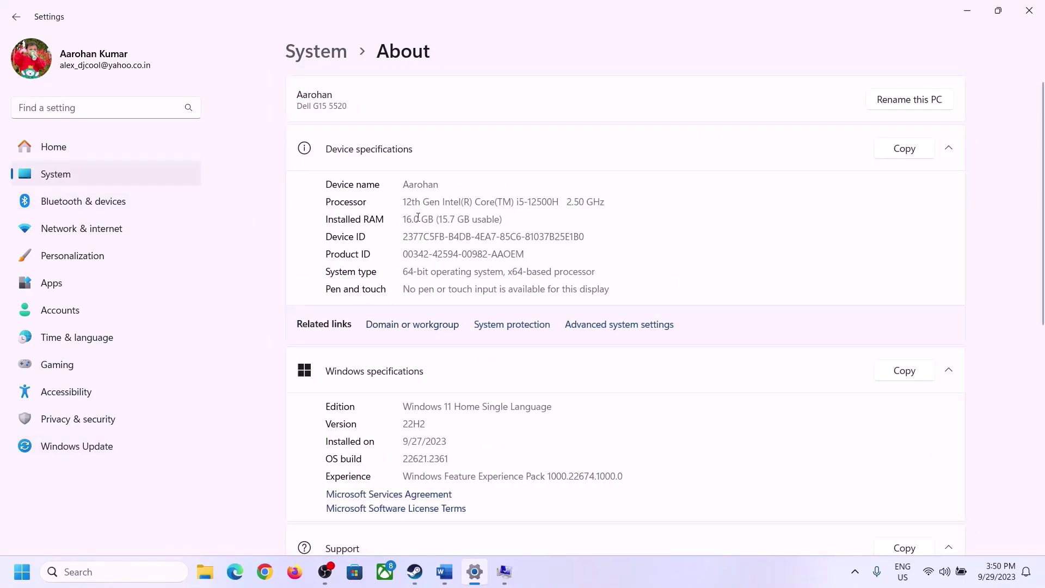
pyautogui.moveTo(414, 219); pyautogui.dragTo(398, 219)
pyautogui.click(412, 219)
pyautogui.moveTo(417, 220); pyautogui.dragTo(402, 218)
# Launch Calculator by running "calc", place it beside the Virtual Memory dialog, and consult the initial size formula in the Word document
pyautogui.click(504, 572)
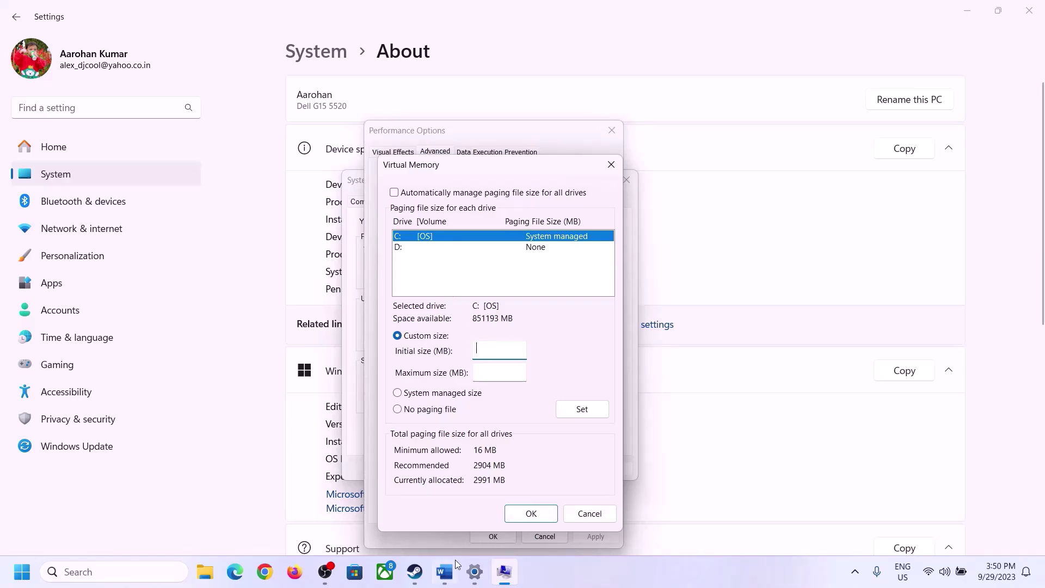
pyautogui.moveTo(466, 577)
pyautogui.press('super+r')
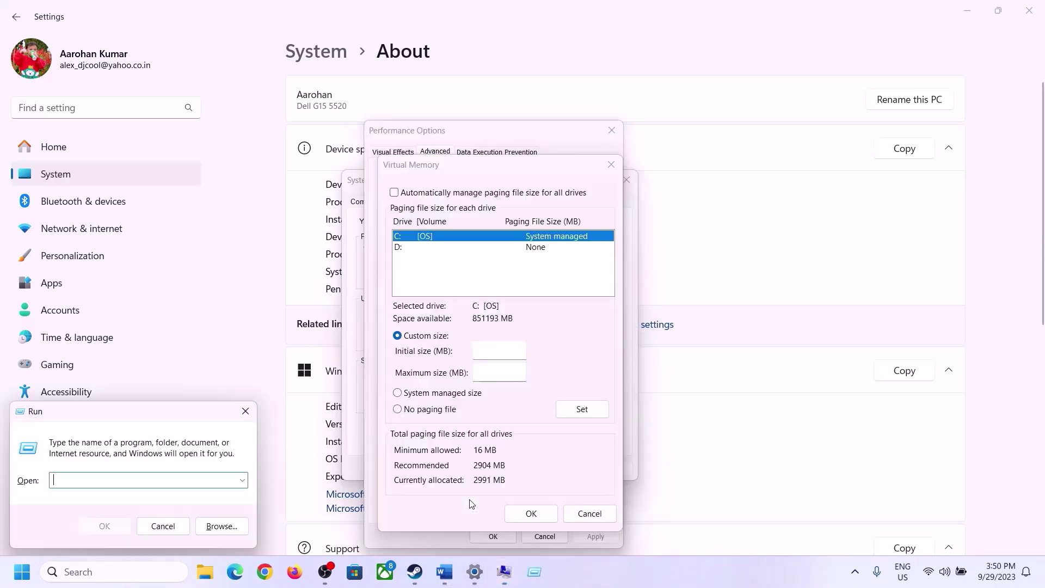
pyautogui.write('ca')
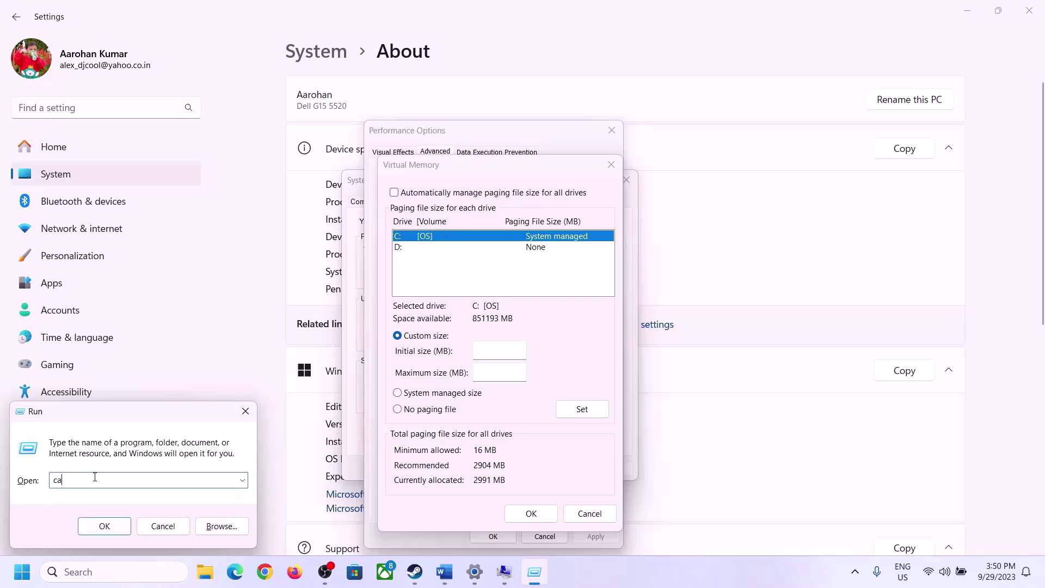
pyautogui.write('lc')
pyautogui.click(105, 525)
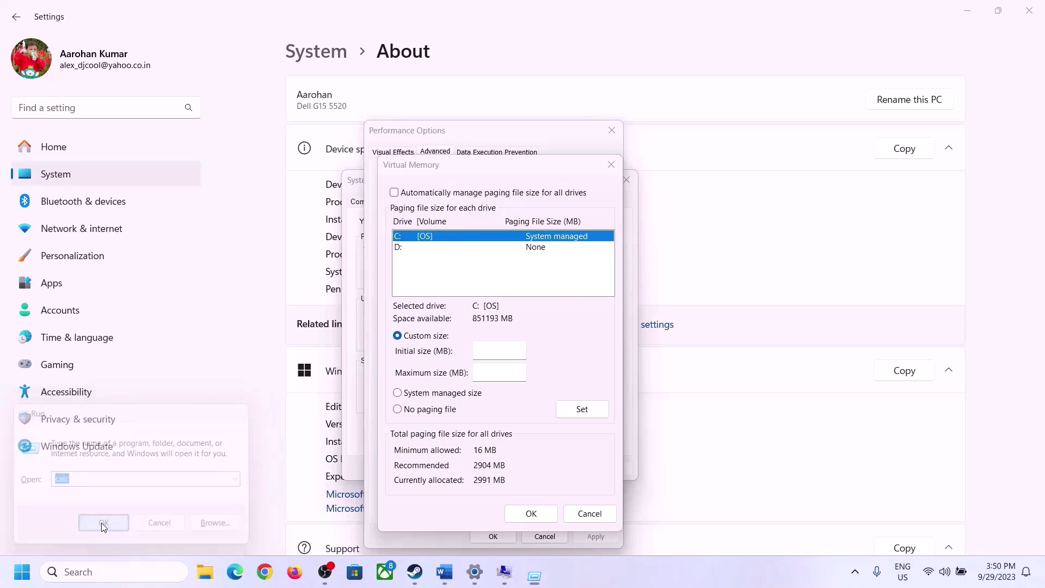
pyautogui.moveTo(128, 19); pyautogui.dragTo(761, 178)
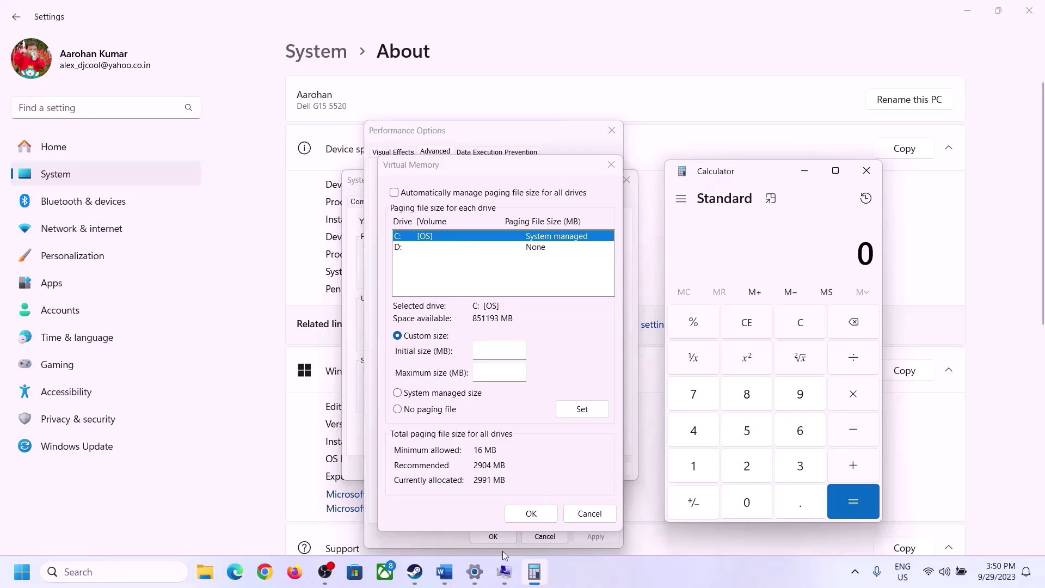
pyautogui.click(444, 582)
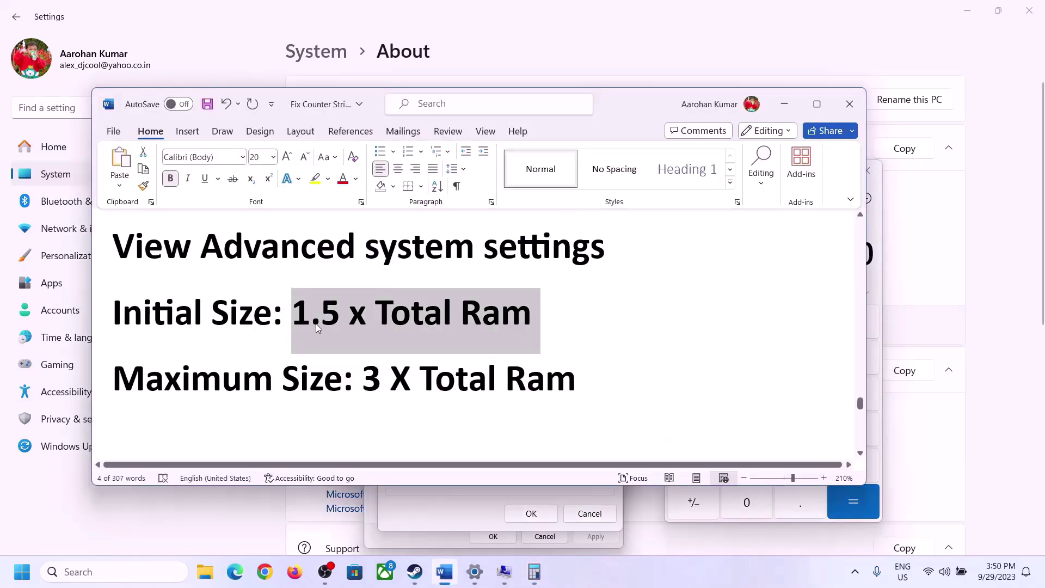
pyautogui.click(534, 571)
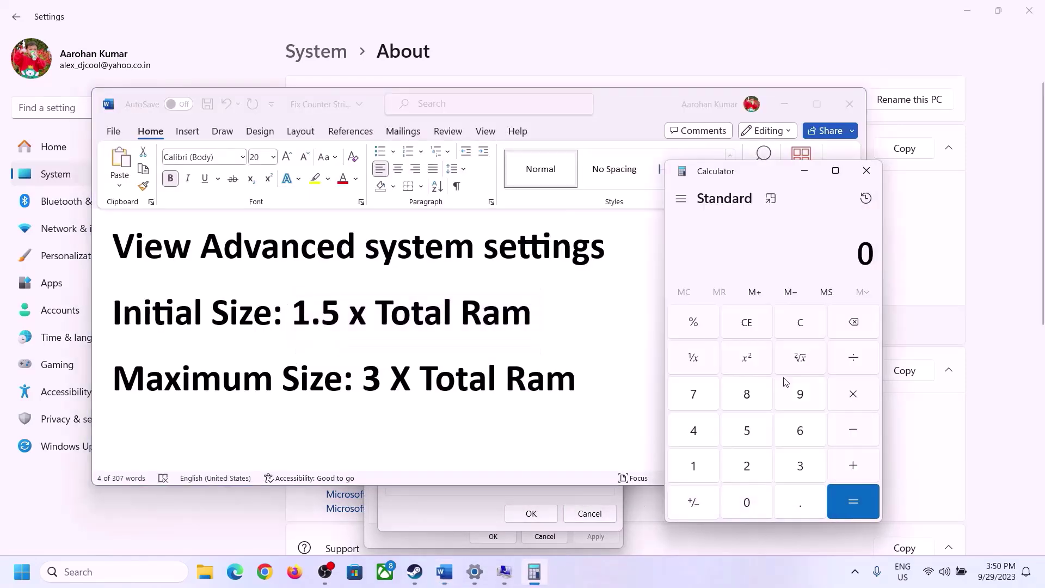
# Convert the installed RAM to megabytes in Calculator by multiplying 16 by 1024
pyautogui.click(694, 467)
pyautogui.click(798, 434)
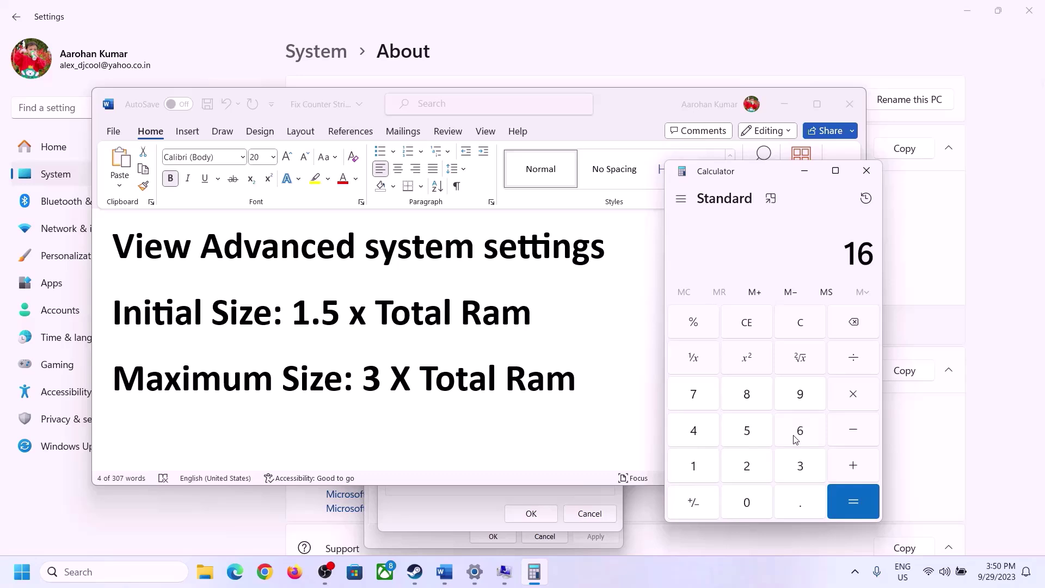
pyautogui.click(804, 332)
pyautogui.click(700, 468)
pyautogui.click(798, 432)
pyautogui.click(853, 400)
pyautogui.click(701, 473)
pyautogui.click(755, 511)
pyautogui.click(751, 472)
pyautogui.click(702, 438)
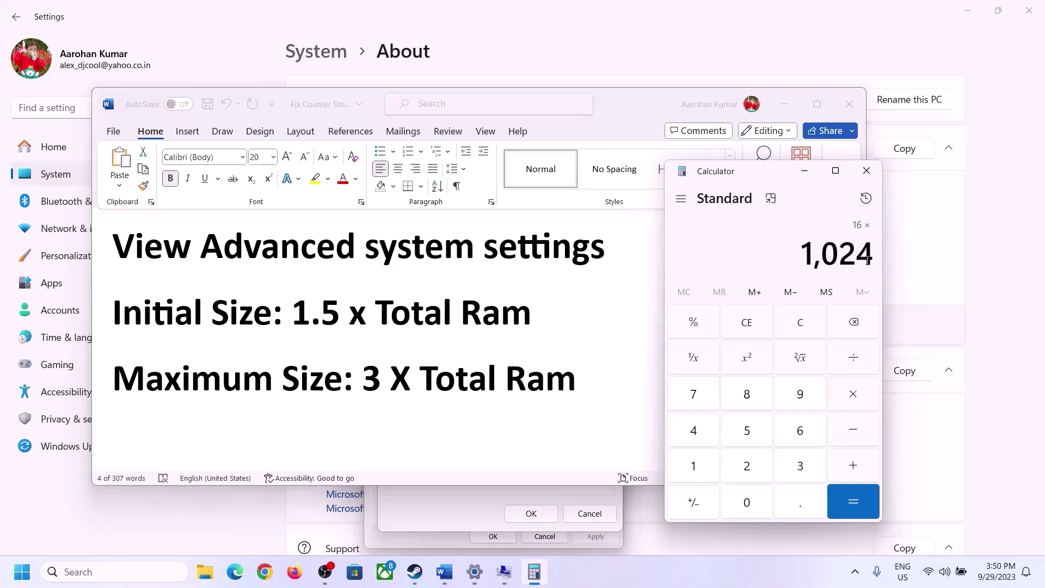
pyautogui.click(853, 504)
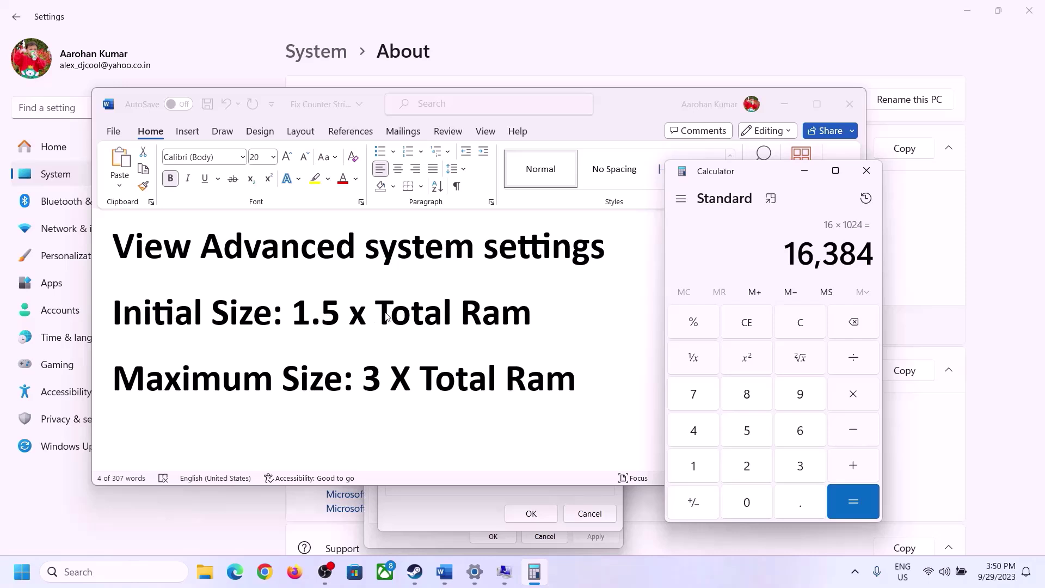
# Multiply the RAM in megabytes by 1.5, and enter 24576 as the custom initial size in the Virtual Memory dialog
pyautogui.click(858, 401)
pyautogui.click(708, 469)
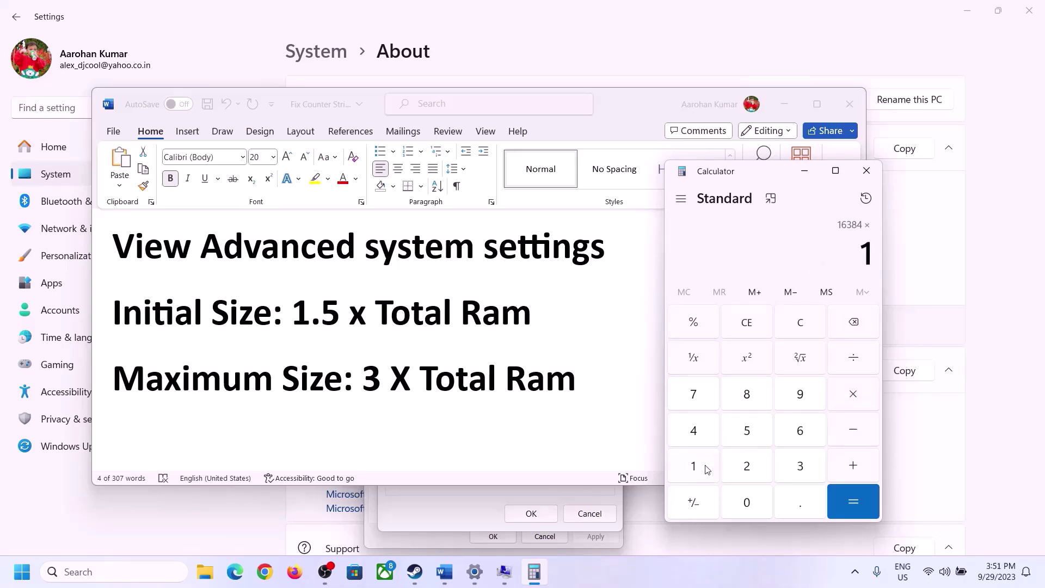
pyautogui.click(795, 512)
pyautogui.click(757, 438)
pyautogui.click(853, 500)
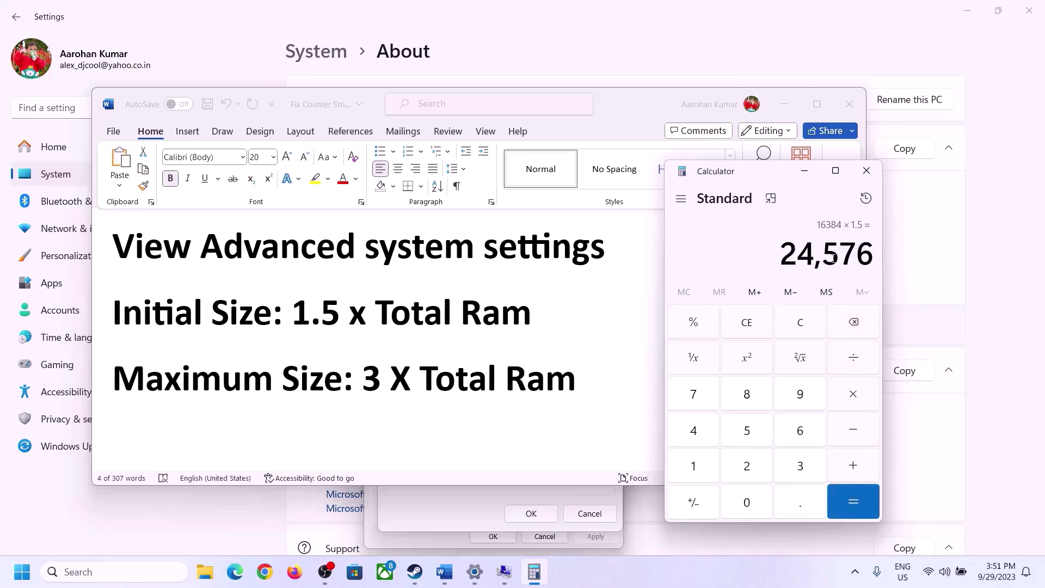
pyautogui.click(461, 508)
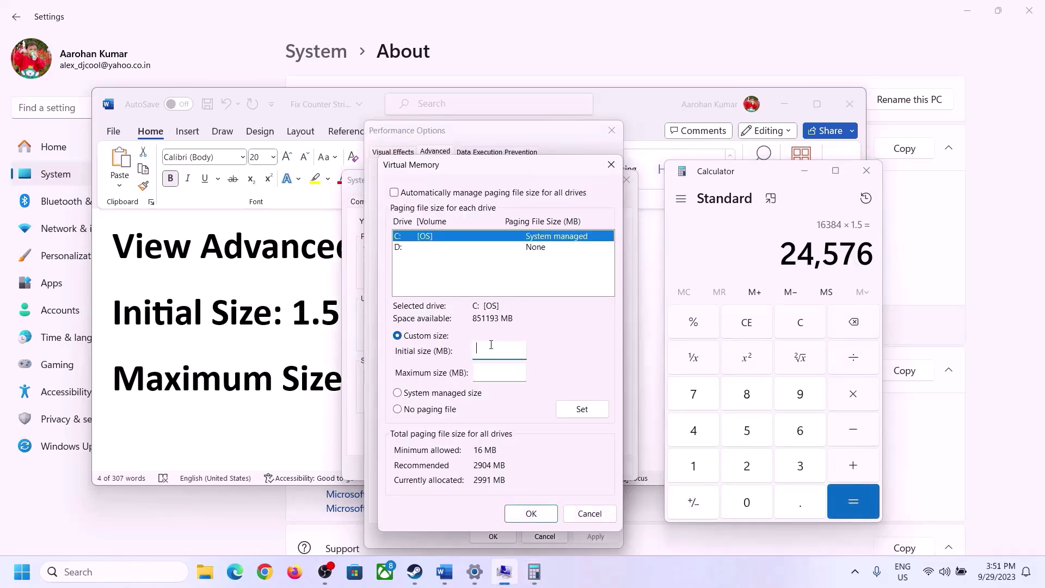
pyautogui.write('24576')
# Consult the maximum size formula in the Word document, clear Calculator, and recheck the installed RAM in Settings
pyautogui.click(301, 384)
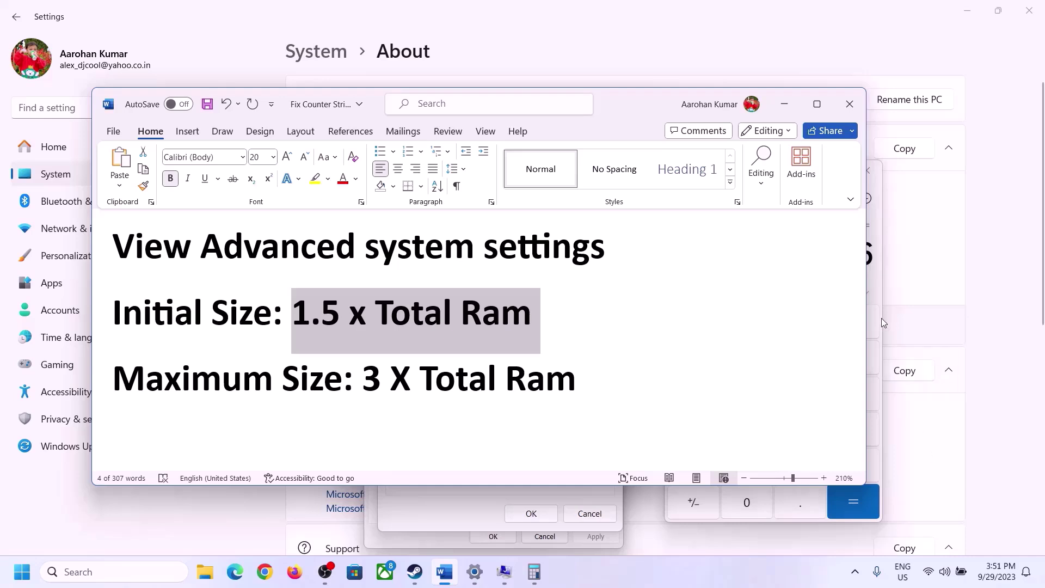
pyautogui.click(878, 283)
pyautogui.click(811, 318)
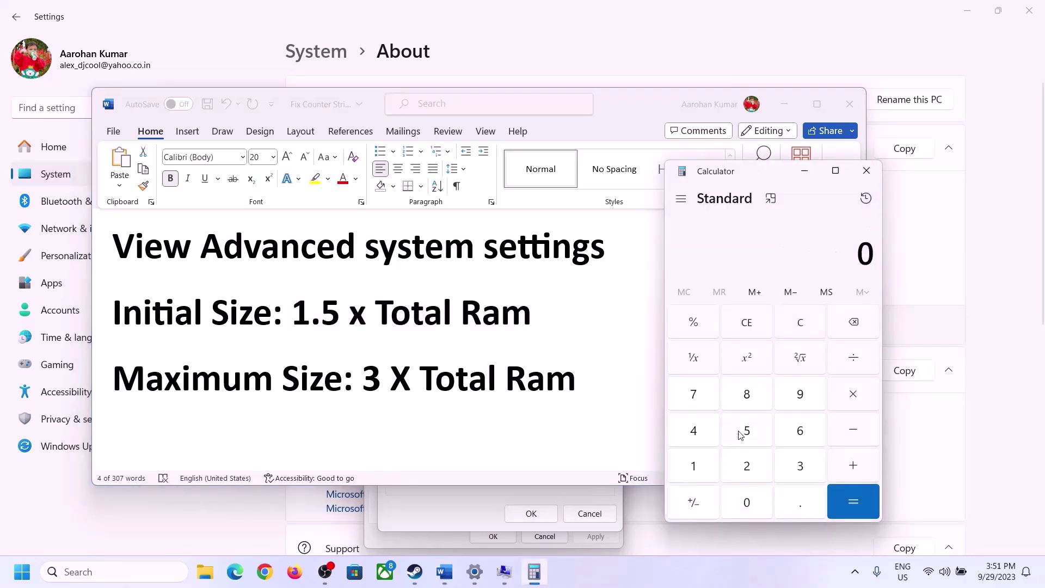
pyautogui.click(474, 572)
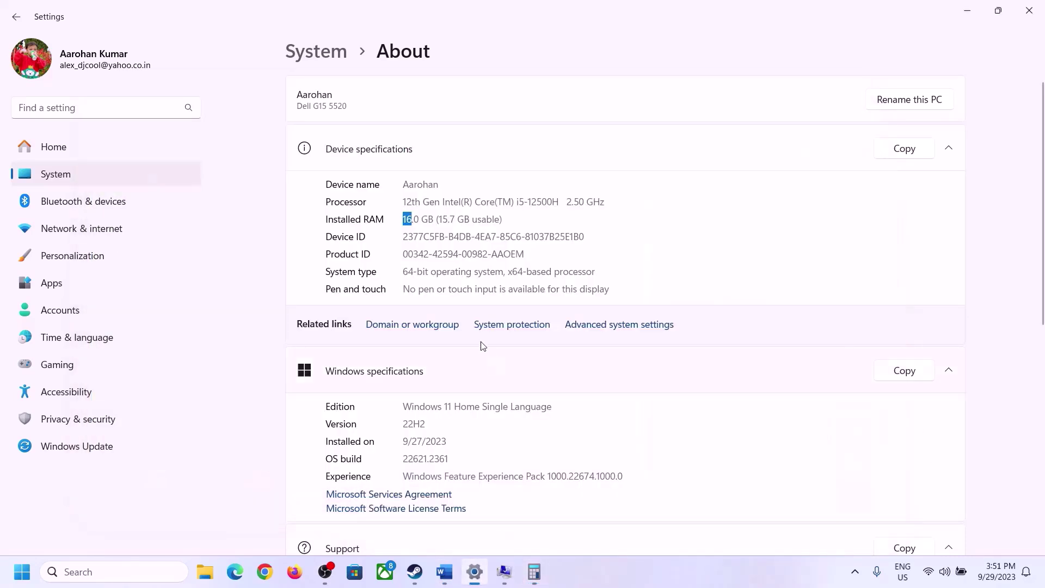
pyautogui.click(534, 571)
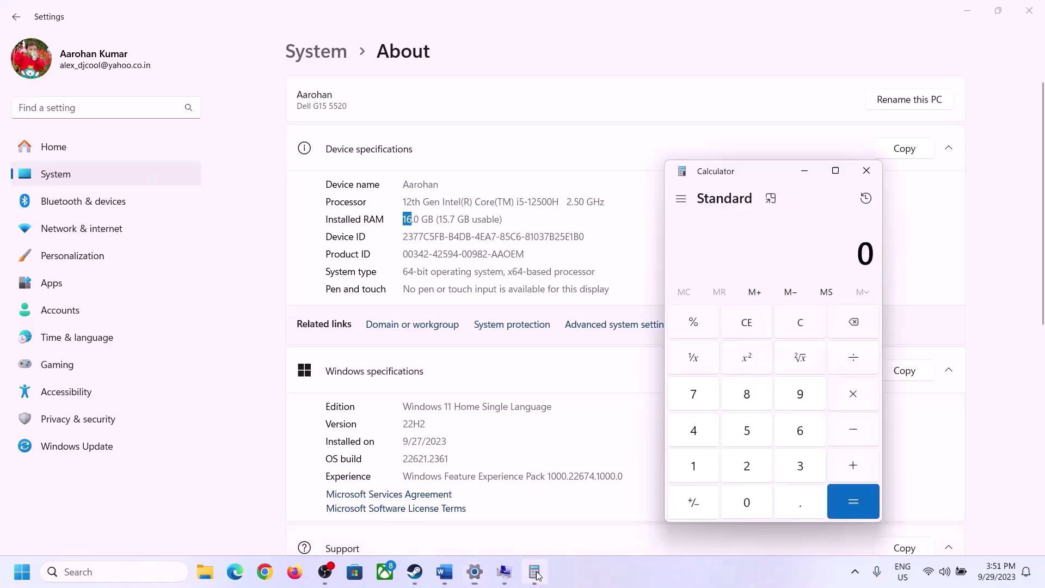
# Calculate 16 × 1024 again in Calculator as the base for the maximum paging file size
pyautogui.click(700, 462)
pyautogui.click(796, 432)
pyautogui.click(851, 395)
pyautogui.click(695, 464)
pyautogui.click(742, 500)
pyautogui.click(746, 466)
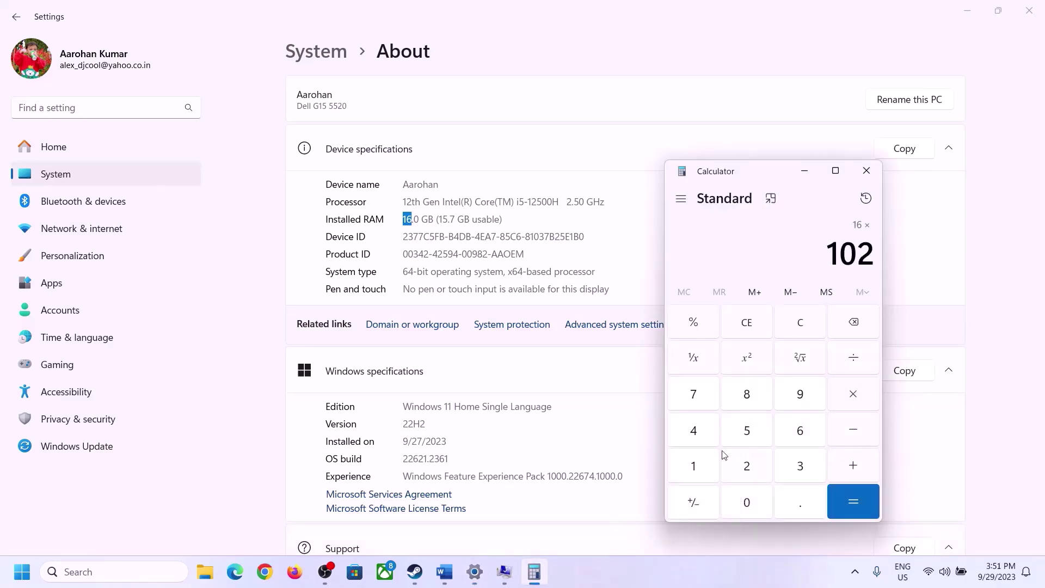
pyautogui.click(694, 430)
pyautogui.click(853, 501)
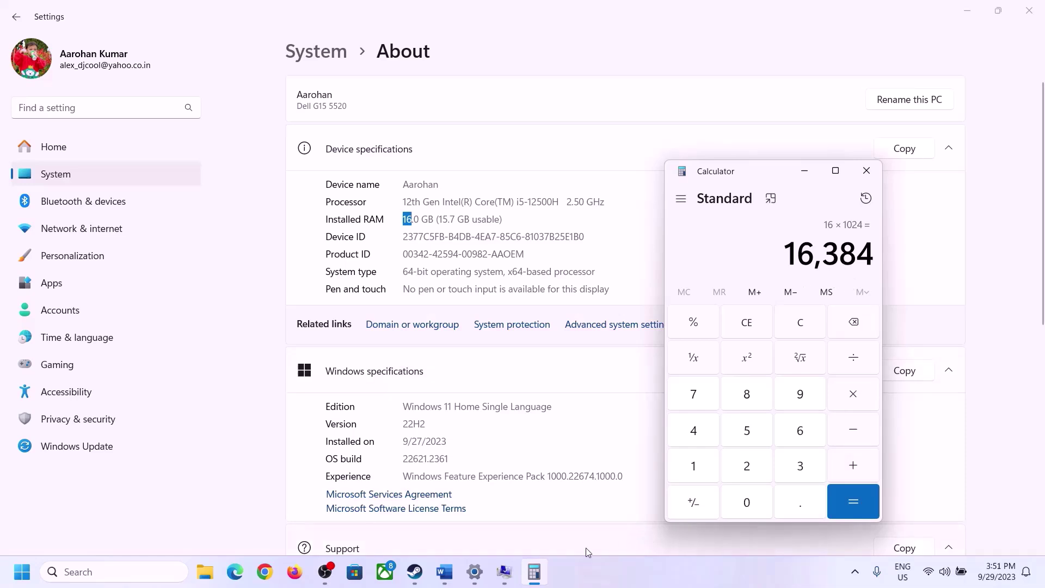
# Consult the maximum size formula in the Word document, and multiply 16384 by 3 in Calculator
pyautogui.click(444, 572)
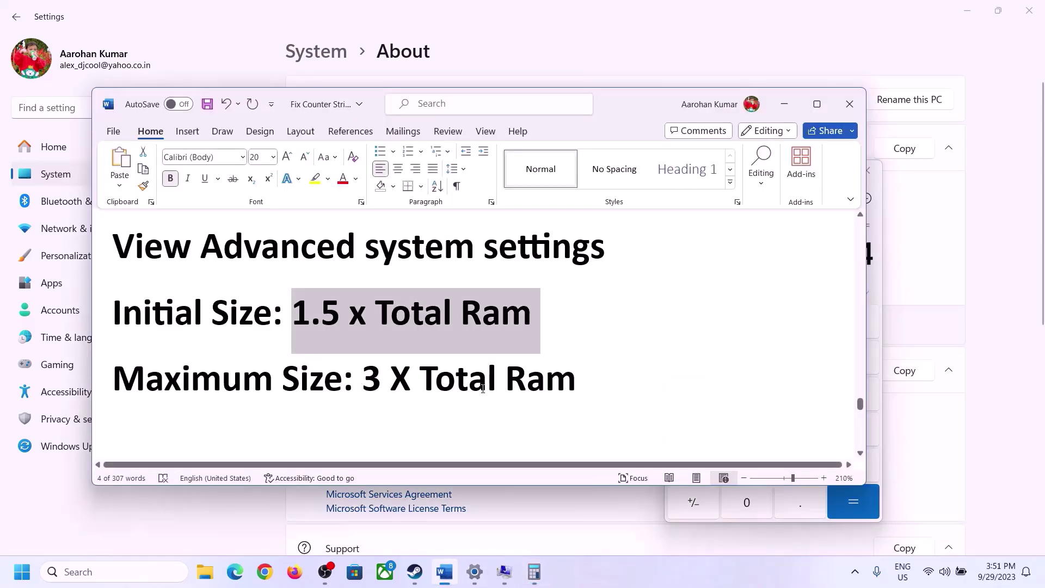
pyautogui.click(534, 571)
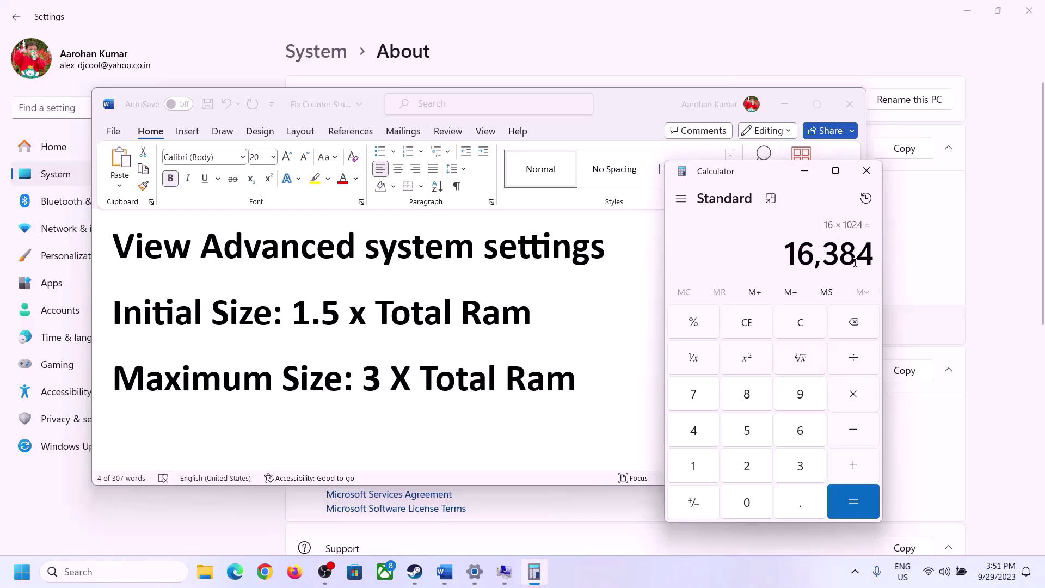
pyautogui.click(853, 398)
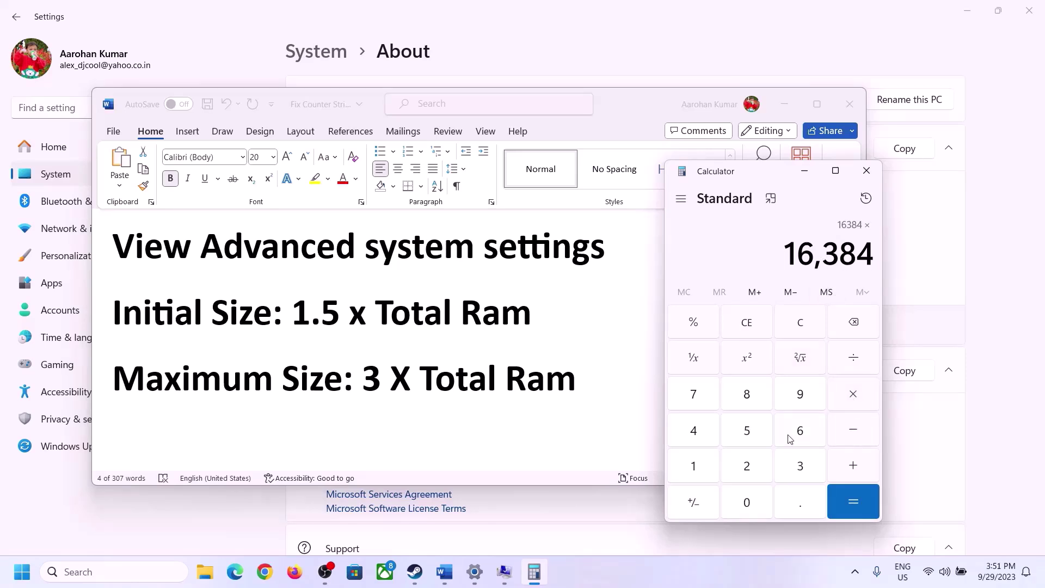
pyautogui.click(787, 469)
pyautogui.click(861, 498)
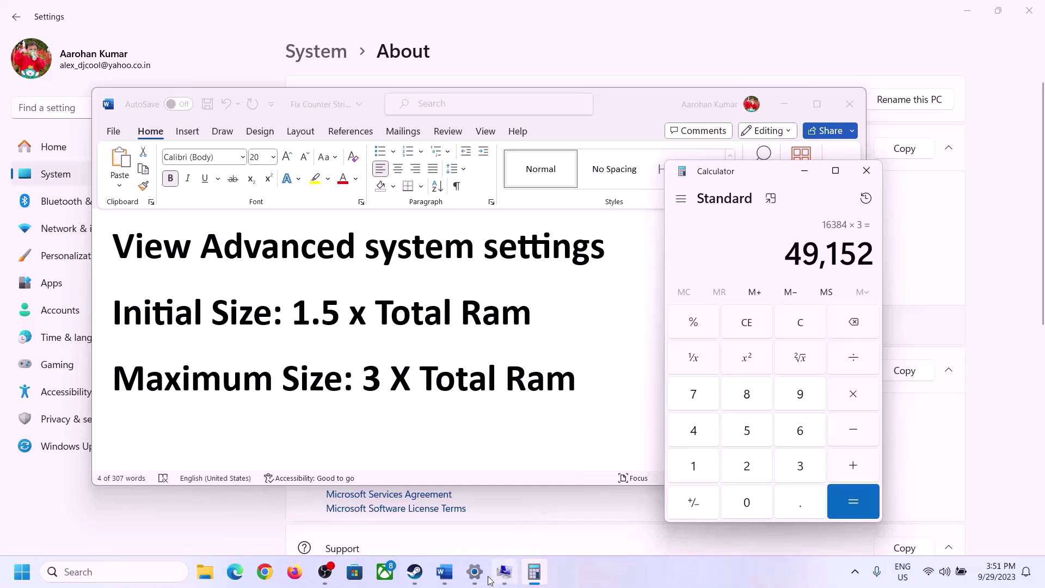
# Enter 49152 as the custom maximum size for drive C in the Virtual Memory dialog, apply it, and acknowledge the restart notice
pyautogui.click(511, 570)
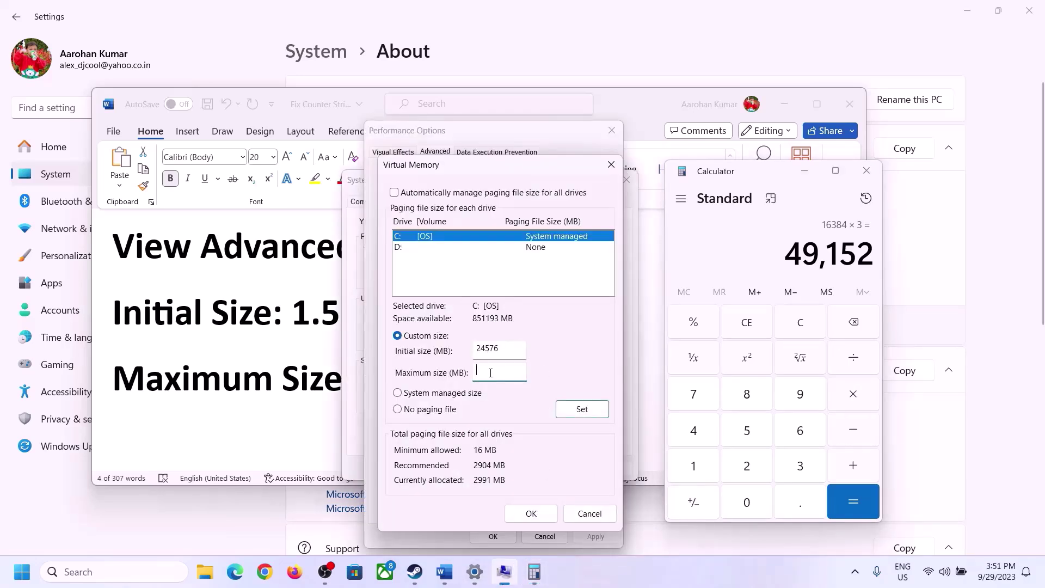
pyautogui.write('49152')
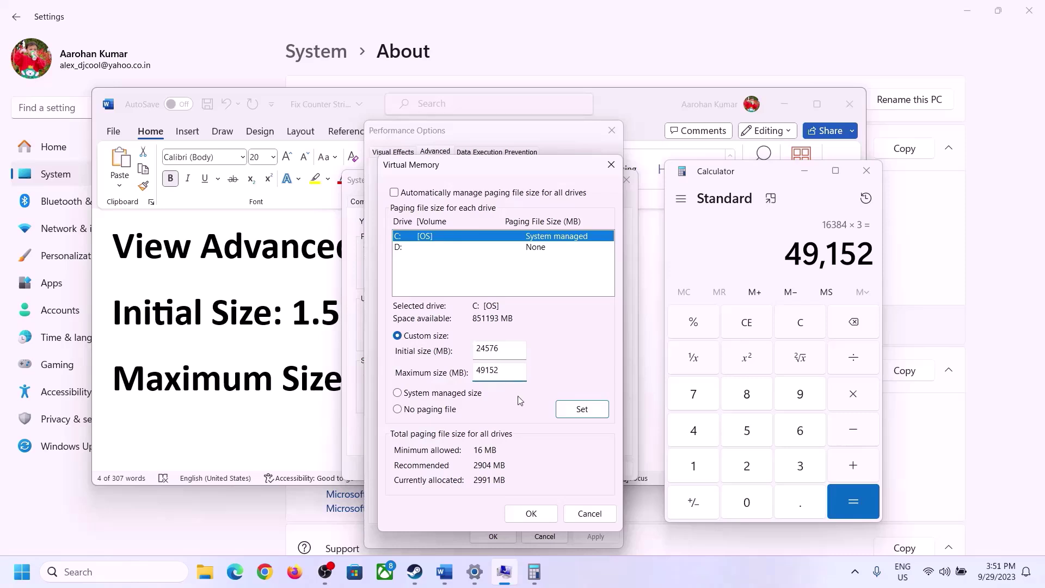
pyautogui.click(582, 410)
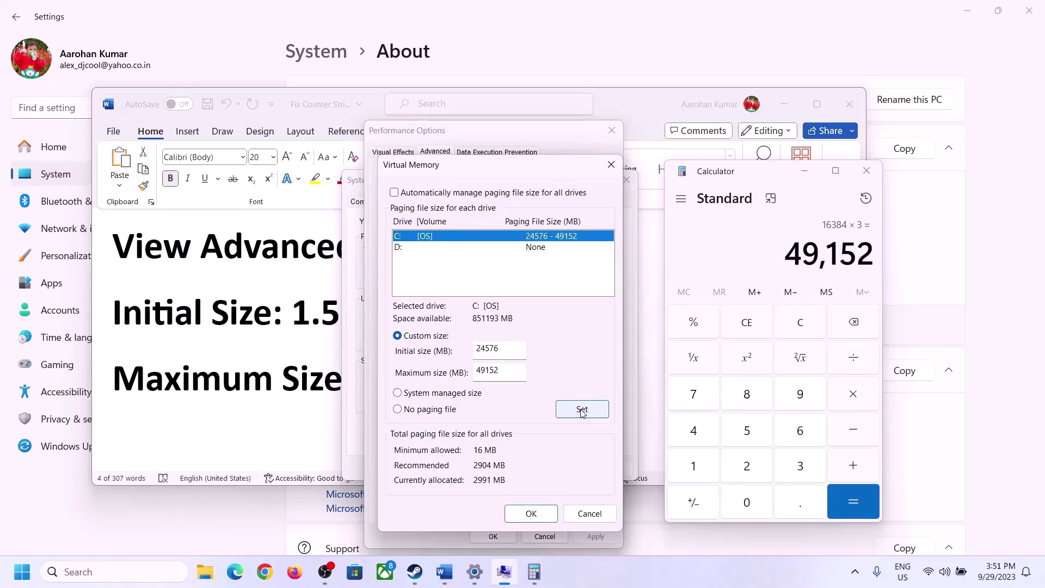
pyautogui.click(532, 514)
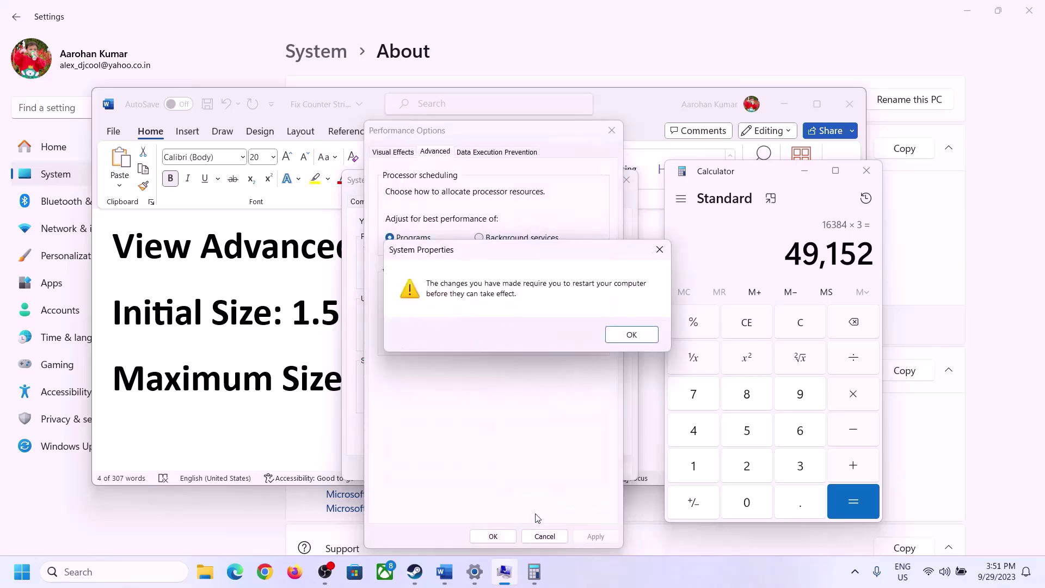
pyautogui.click(647, 337)
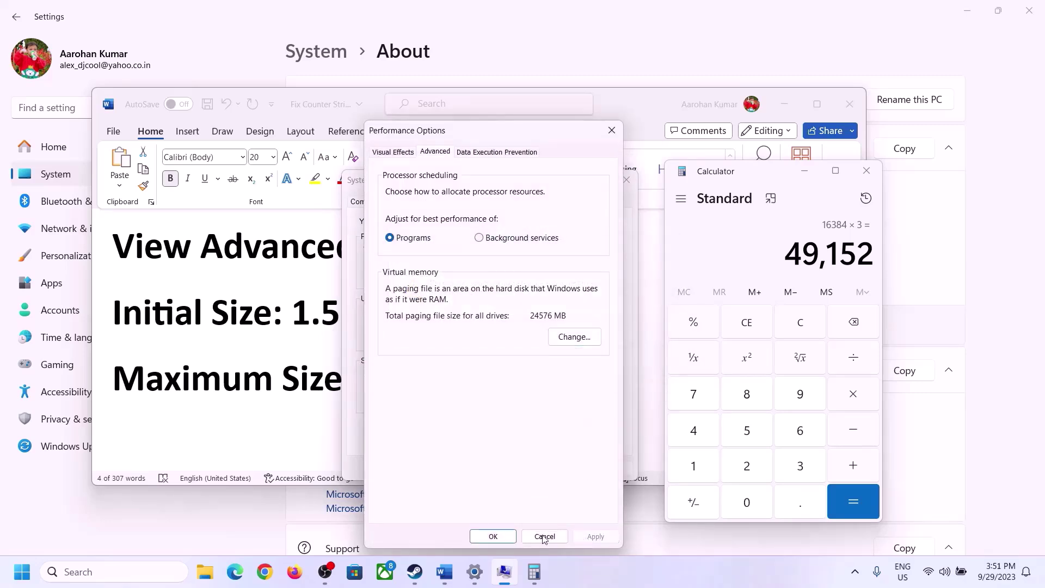
# Accept the Performance Options and System Properties dialogs, and dismiss the restart prompt without restarting
pyautogui.click(493, 536)
pyautogui.click(489, 468)
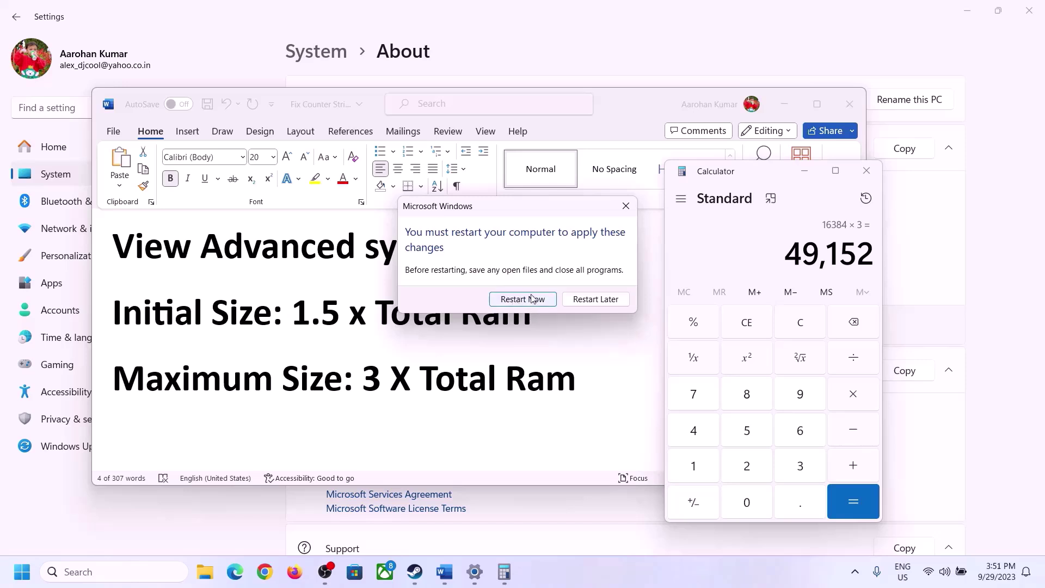
pyautogui.click(626, 206)
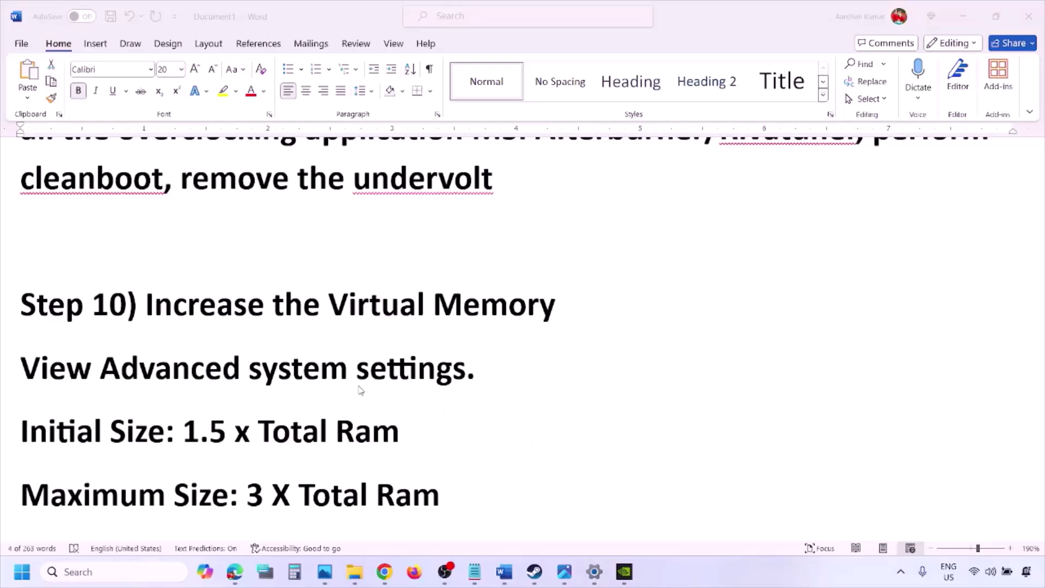
# Review Step 11 on updating the BIOS in the Word document, highlighting its title text
pyautogui.scroll(-5, 361, 392)
pyautogui.click(166, 399)
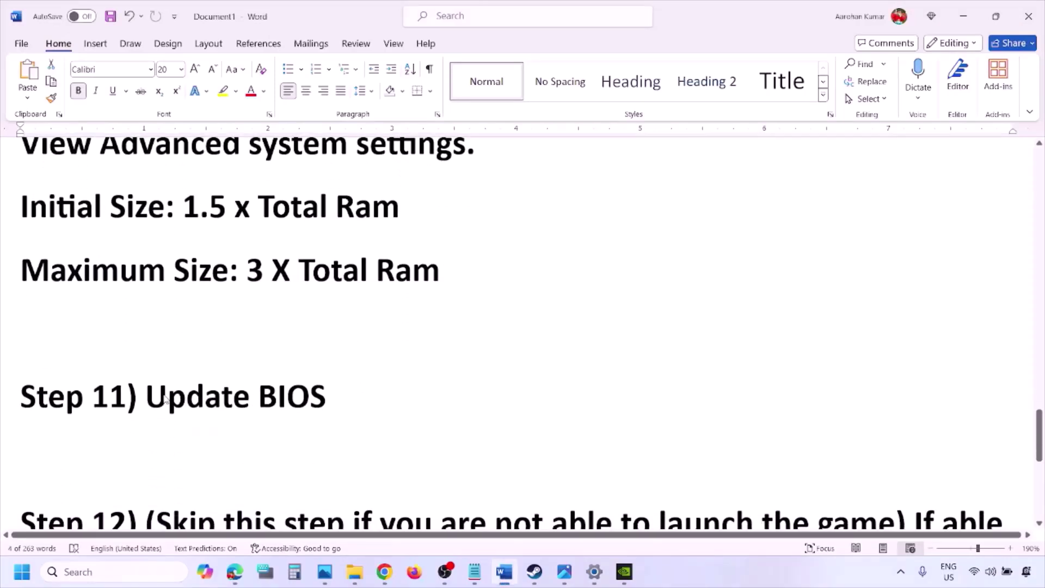
pyautogui.moveTo(145, 398); pyautogui.dragTo(352, 396)
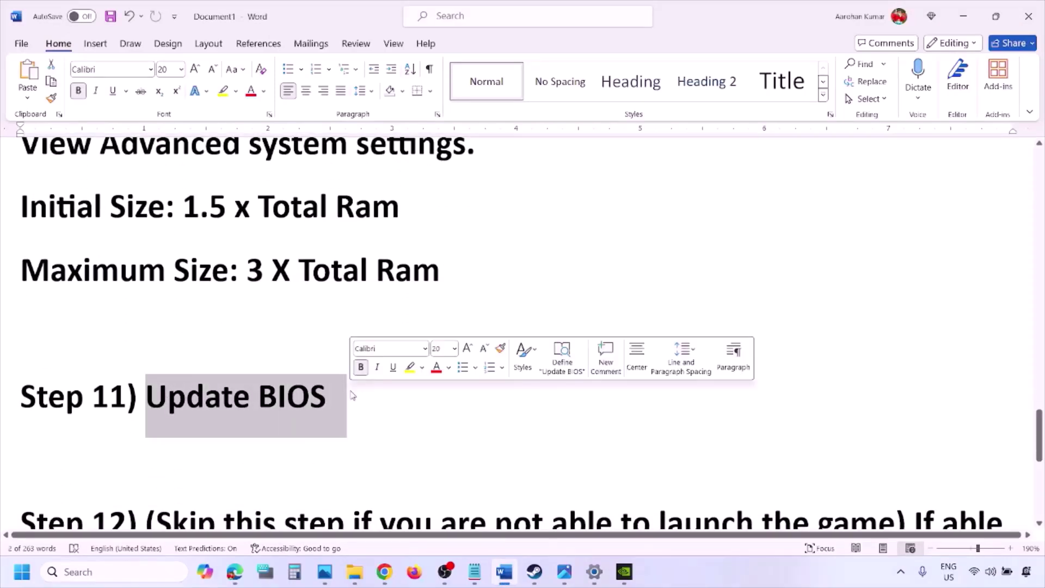
pyautogui.click(352, 396)
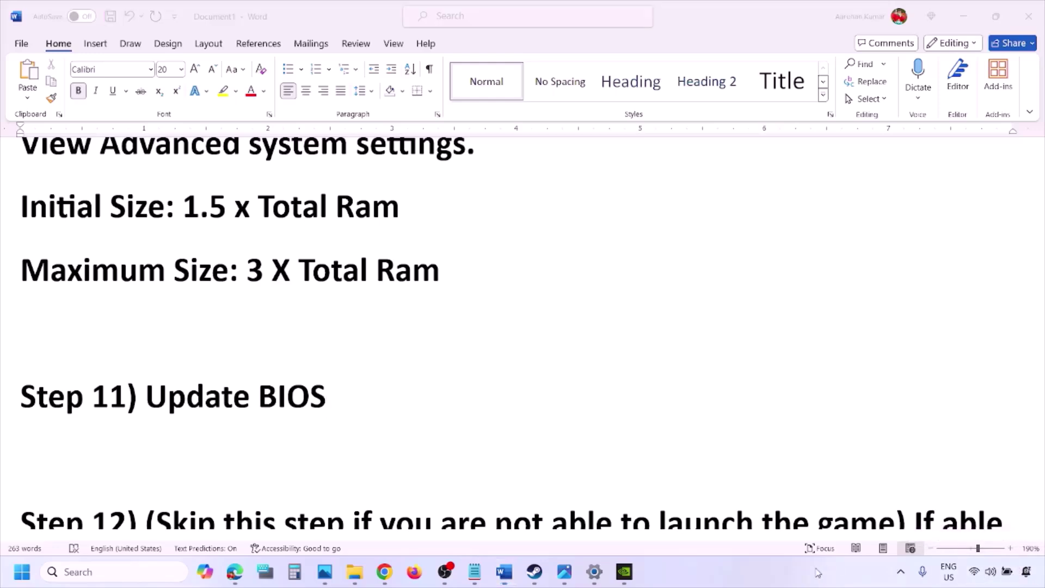
# Read through Step 12 on Windowed mode and lower video settings, highlighting the launch advice and the graphics preset recommendation
pyautogui.scroll(-3, 456, 422)
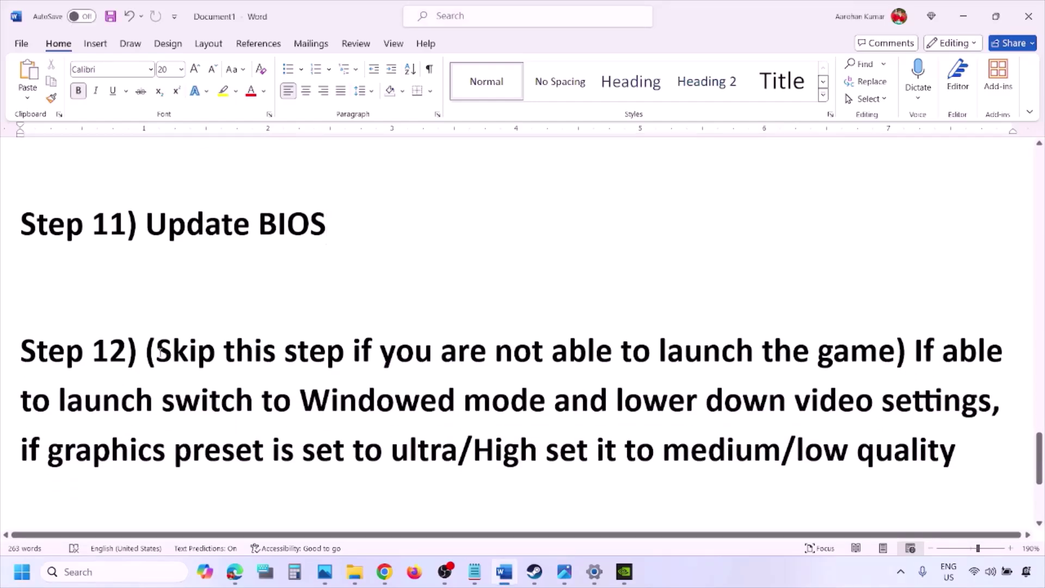
pyautogui.moveTo(163, 354); pyautogui.dragTo(992, 403)
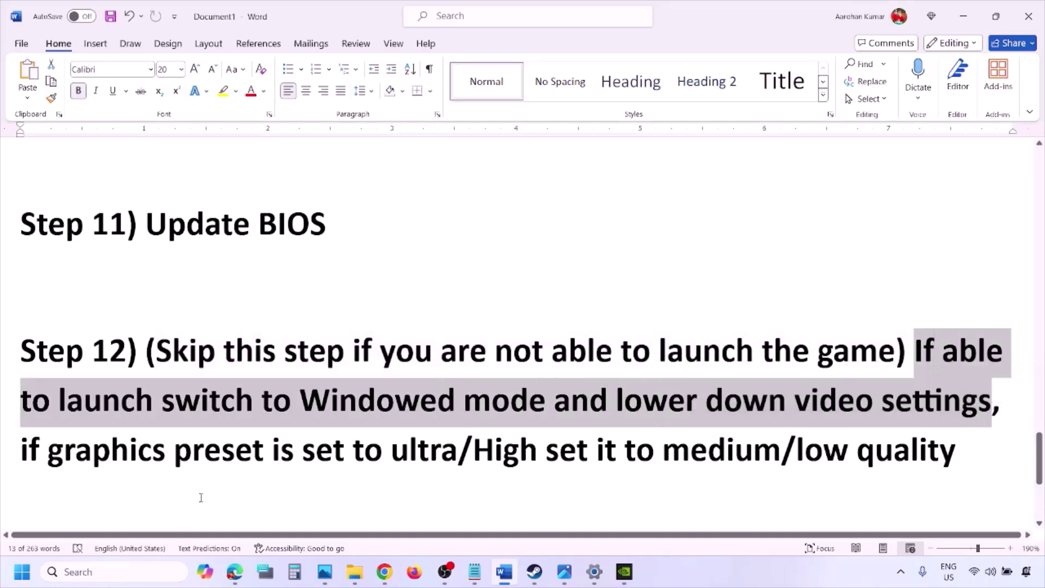
pyautogui.moveTo(57, 451); pyautogui.dragTo(572, 465)
pyautogui.click(631, 463)
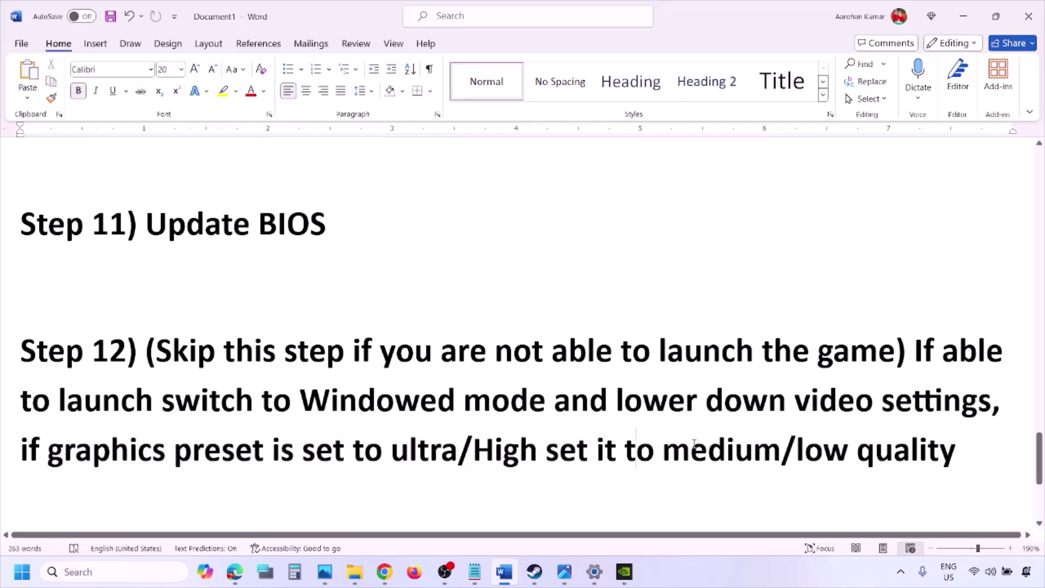
pyautogui.moveTo(697, 444); pyautogui.dragTo(882, 440)
pyautogui.click(494, 404)
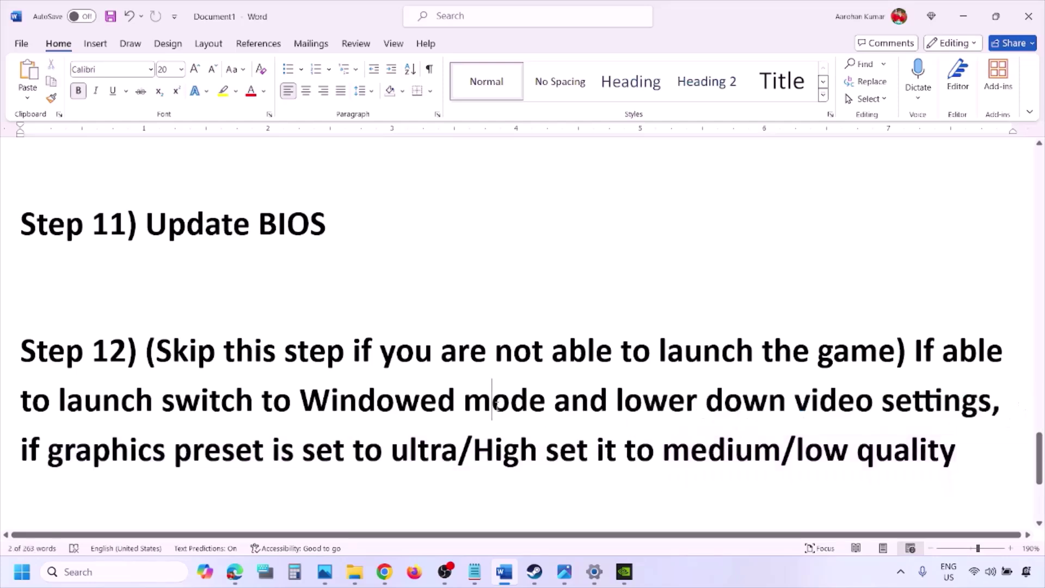